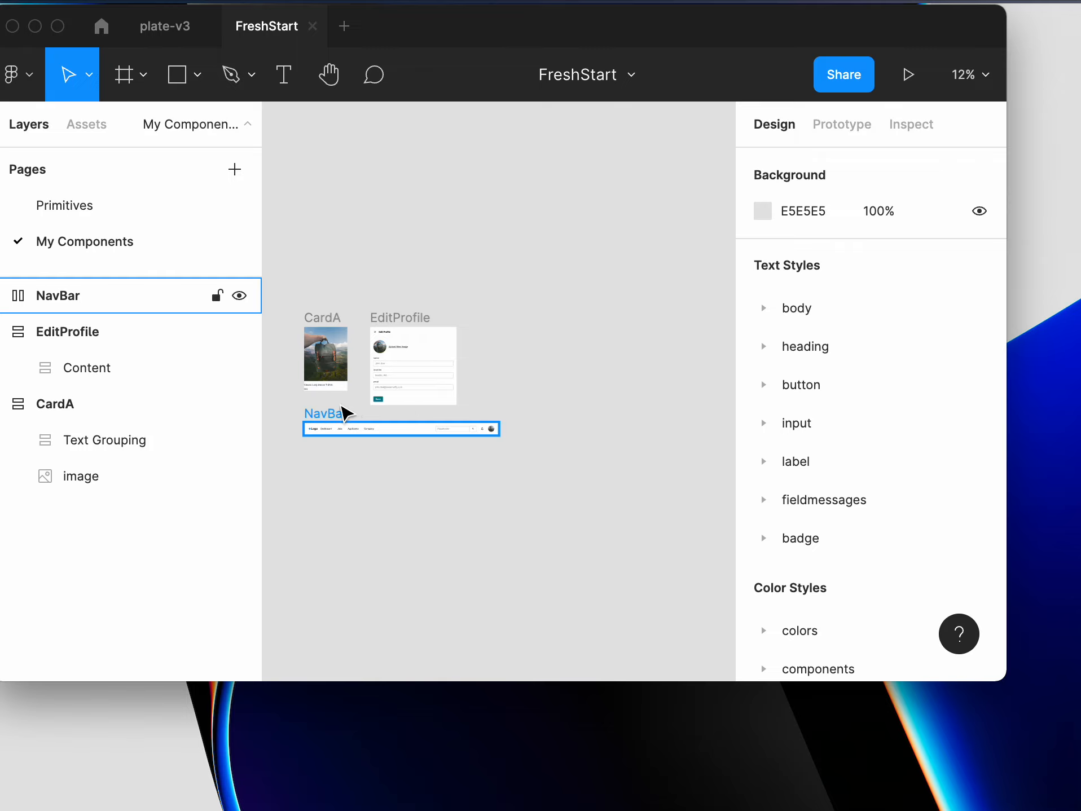
- Widen the design window and examine the CardA, EditProfile and NavBar frames on the My Components page
{"action": "scroll", "coordinate": [303, 351], "scroll_direction": "up", "scroll_amount": 5}
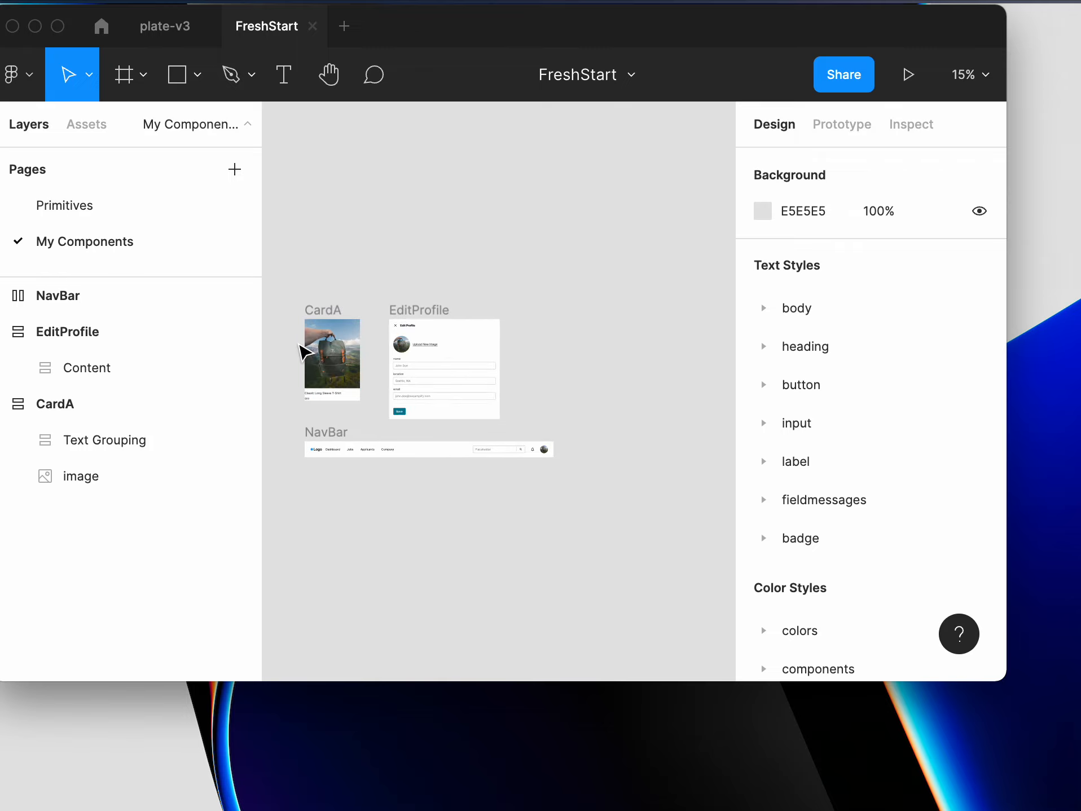
{"action": "scroll", "coordinate": [303, 351], "scroll_direction": "up", "scroll_amount": 3}
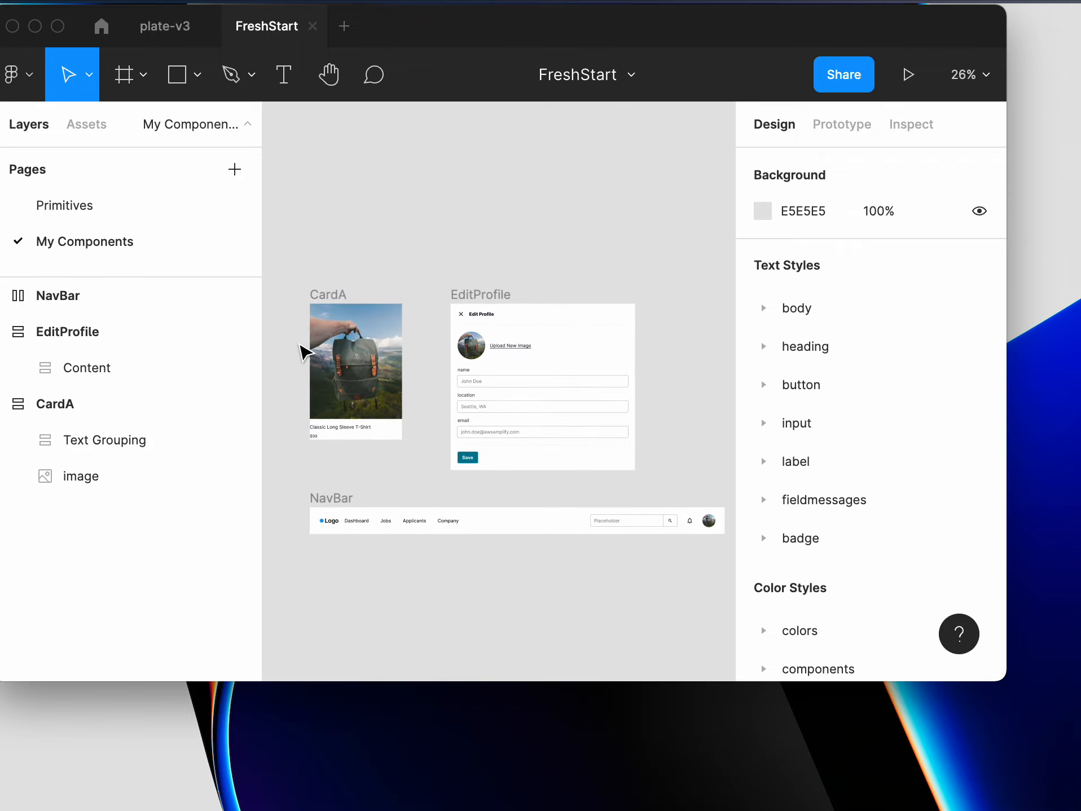
{"action": "scroll", "coordinate": [391, 362], "scroll_direction": "down", "scroll_amount": 2}
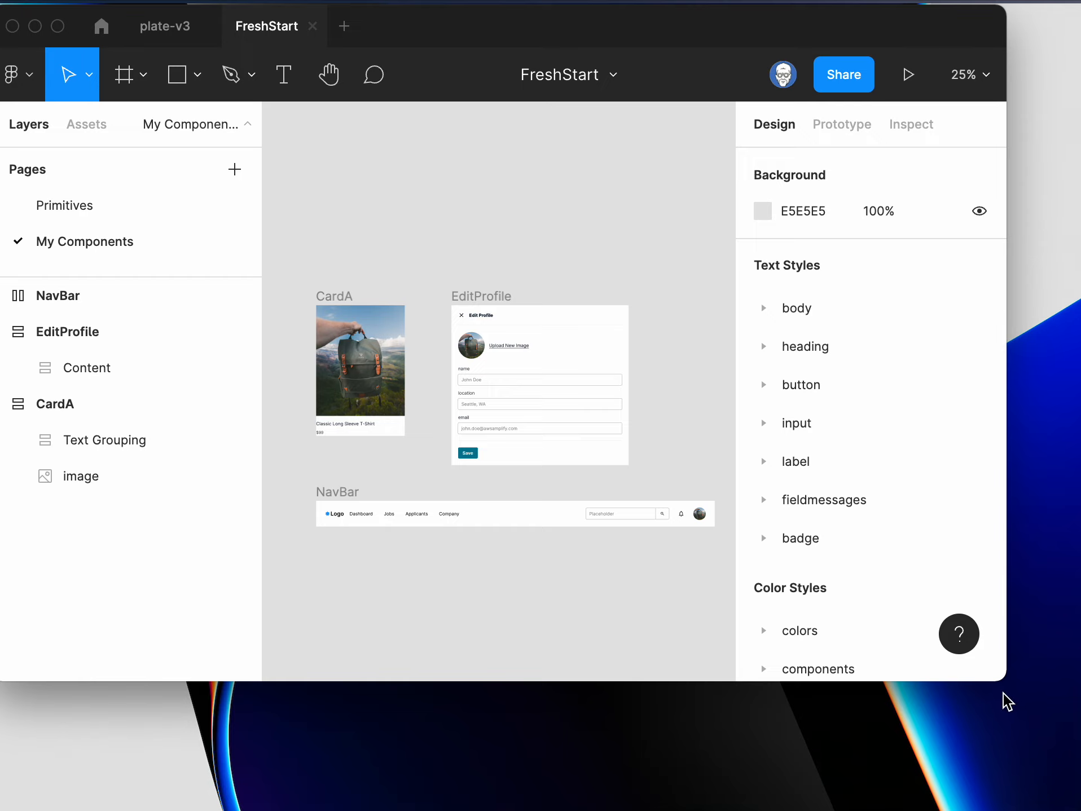
{"action": "left_click_drag", "start_coordinate": [1008, 682], "coordinate": [1080, 681]}
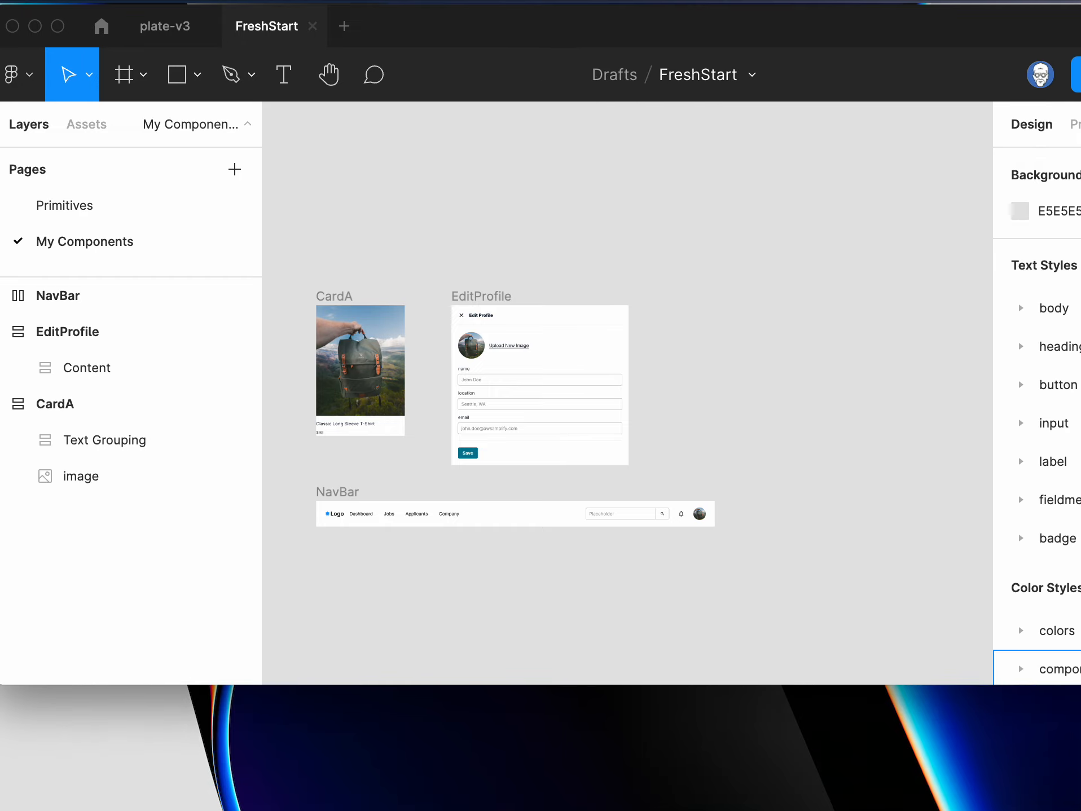
{"action": "left_click", "coordinate": [581, 452]}
{"action": "scroll", "coordinate": [333, 398], "scroll_direction": "up", "scroll_amount": 3}
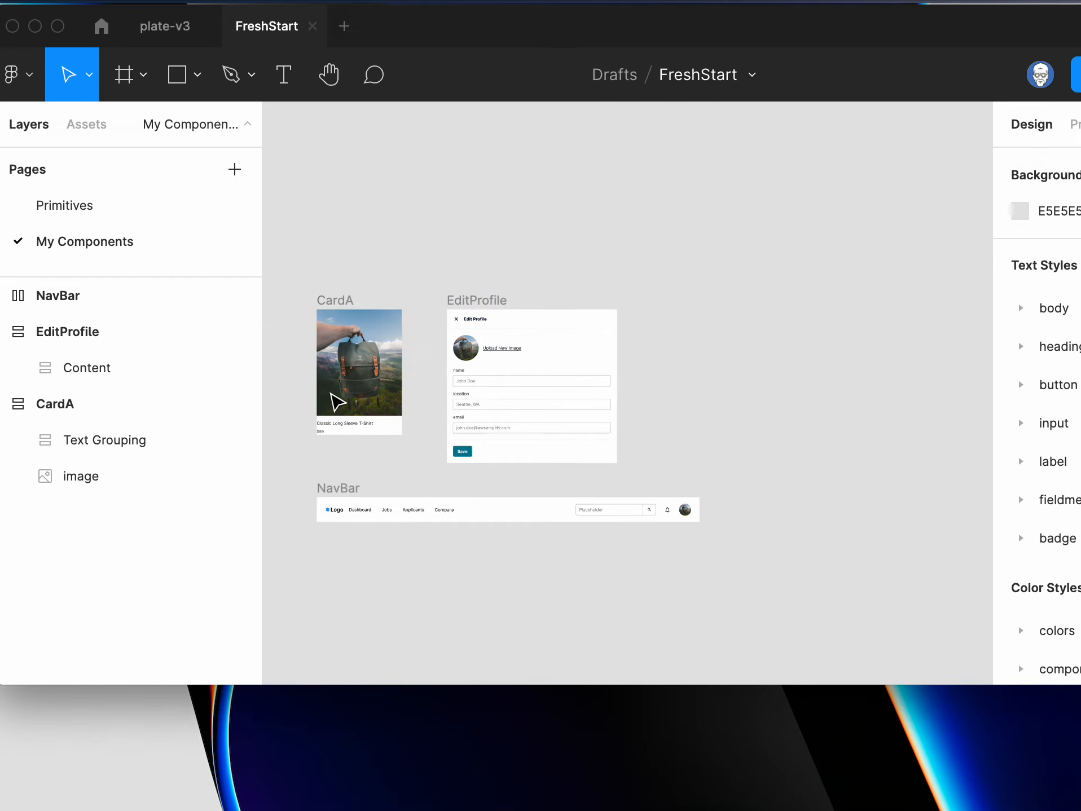
{"action": "scroll", "coordinate": [330, 394], "scroll_direction": "up", "scroll_amount": 1}
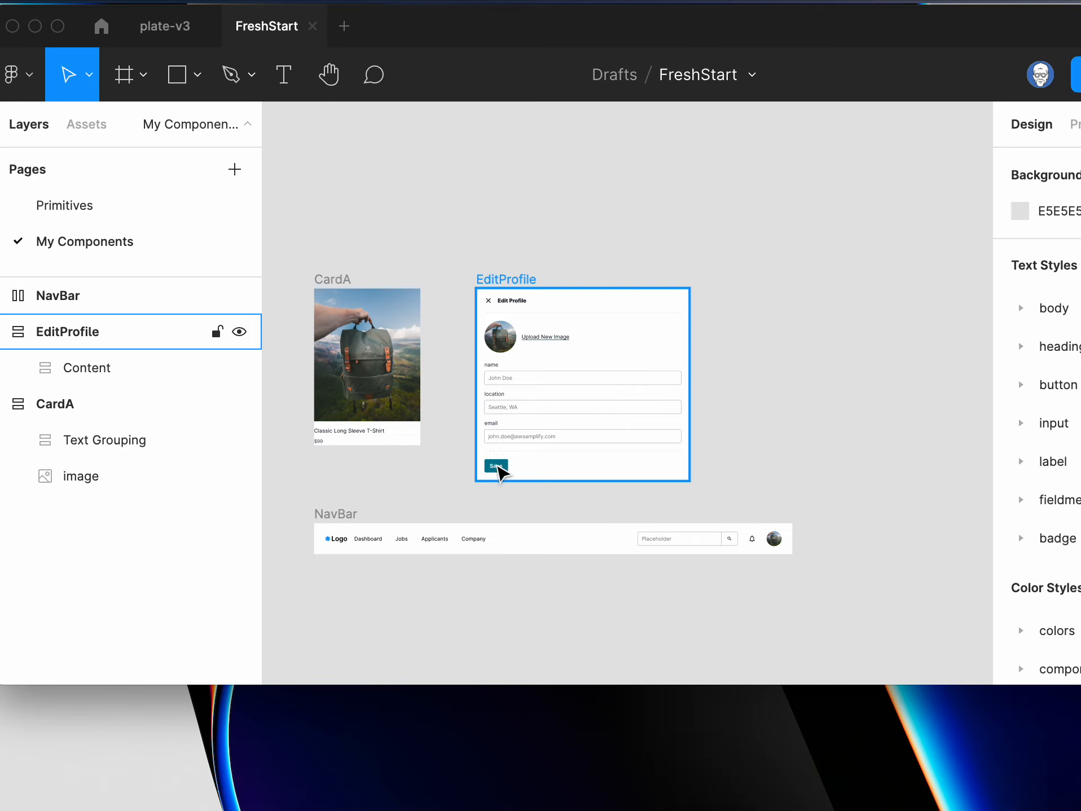
{"action": "scroll", "coordinate": [393, 279], "scroll_direction": "up", "scroll_amount": 2}
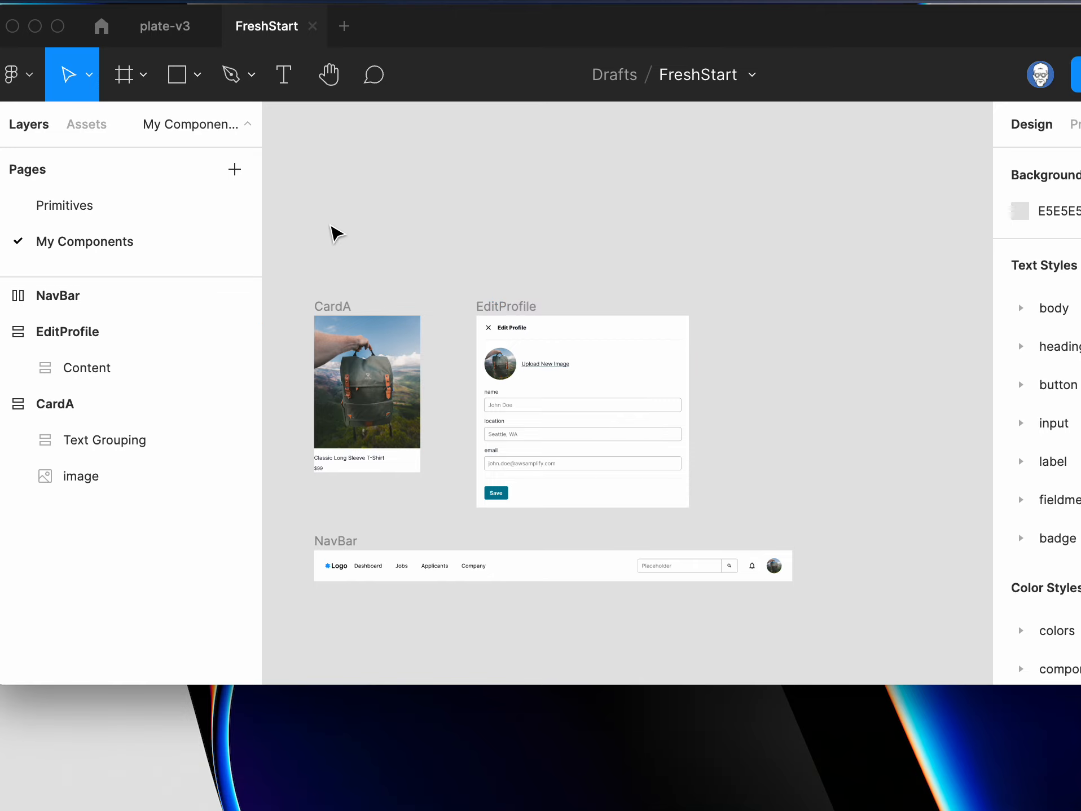
{"action": "scroll", "coordinate": [435, 378], "scroll_direction": "up", "scroll_amount": 5}
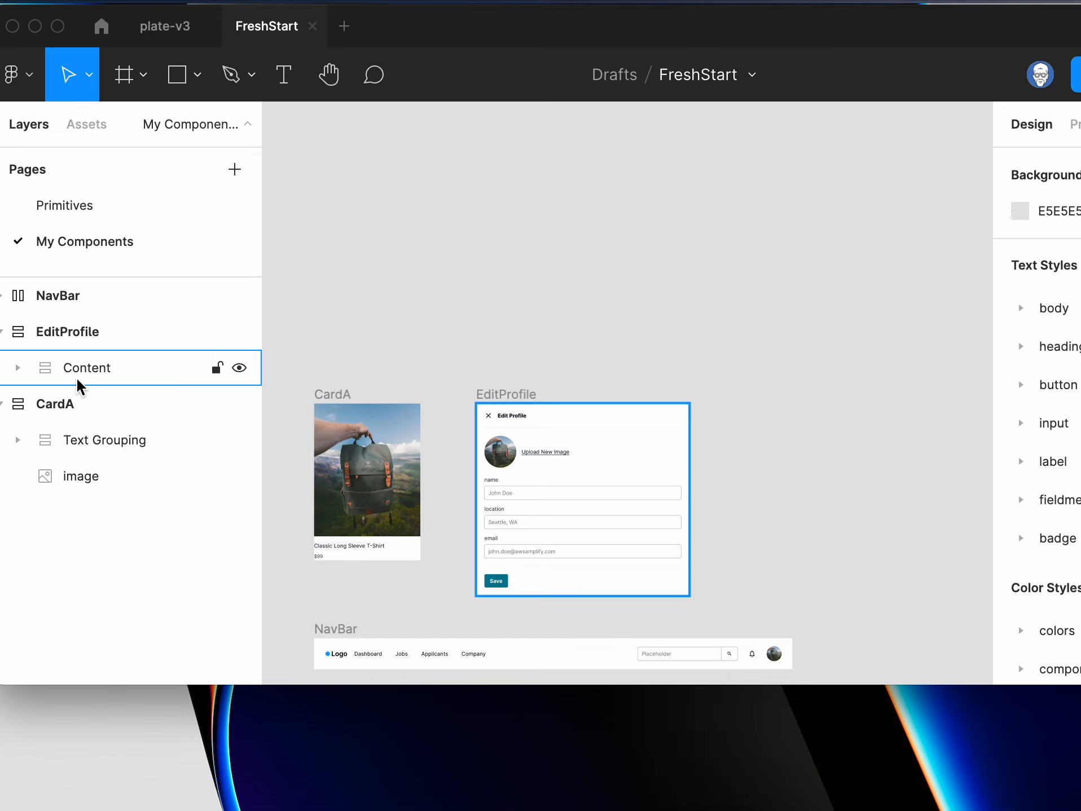
- Place a duplicate of the CardA frame directly above the original and rename the copy as Fox
{"action": "left_click", "coordinate": [61, 407]}
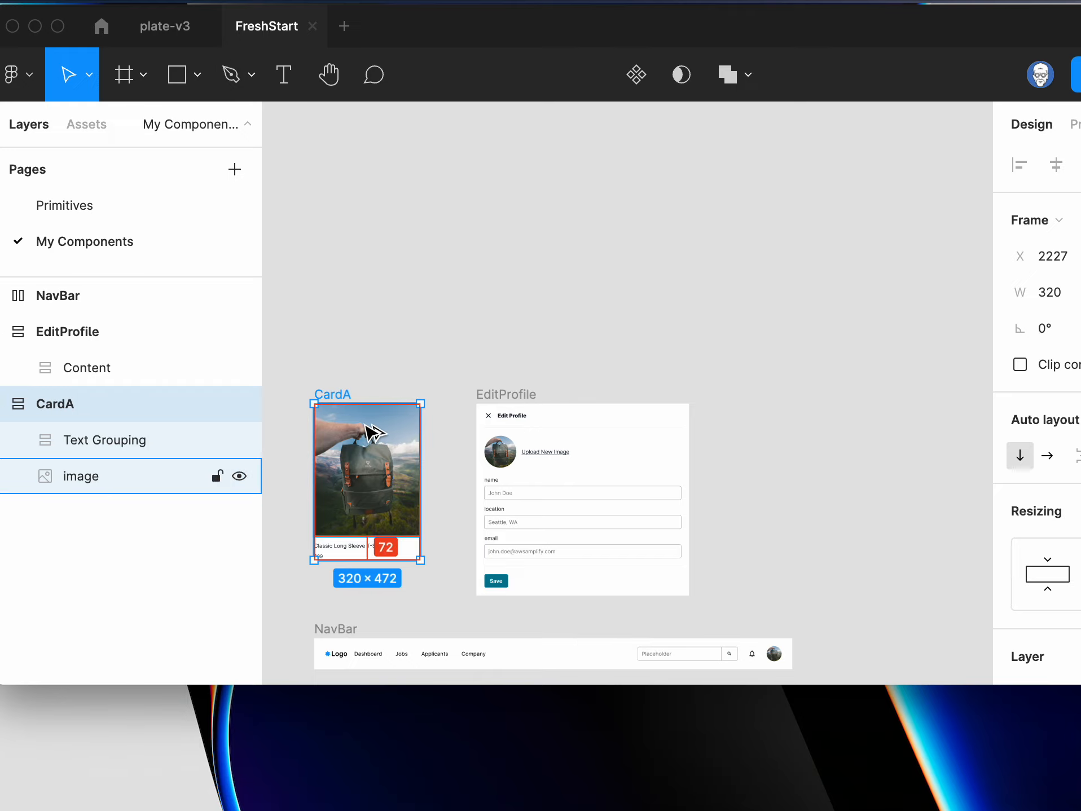
{"action": "left_click_drag", "start_coordinate": [370, 431], "coordinate": [372, 213]}
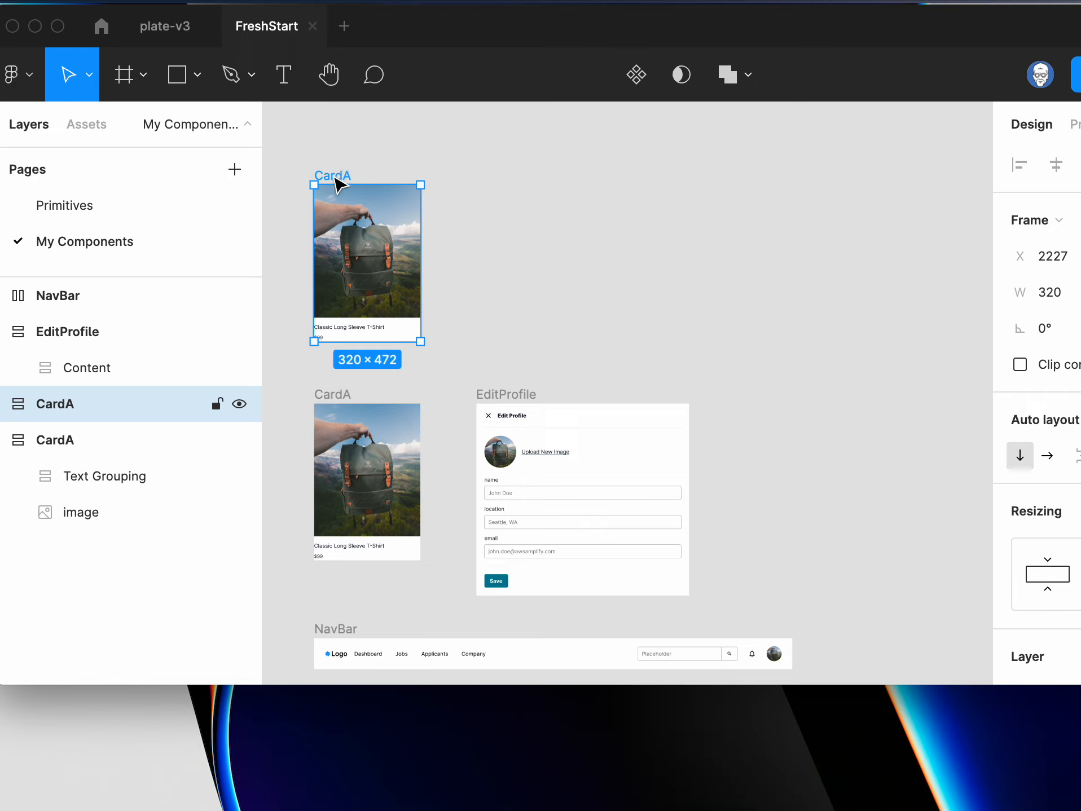
{"action": "double_click", "coordinate": [333, 176]}
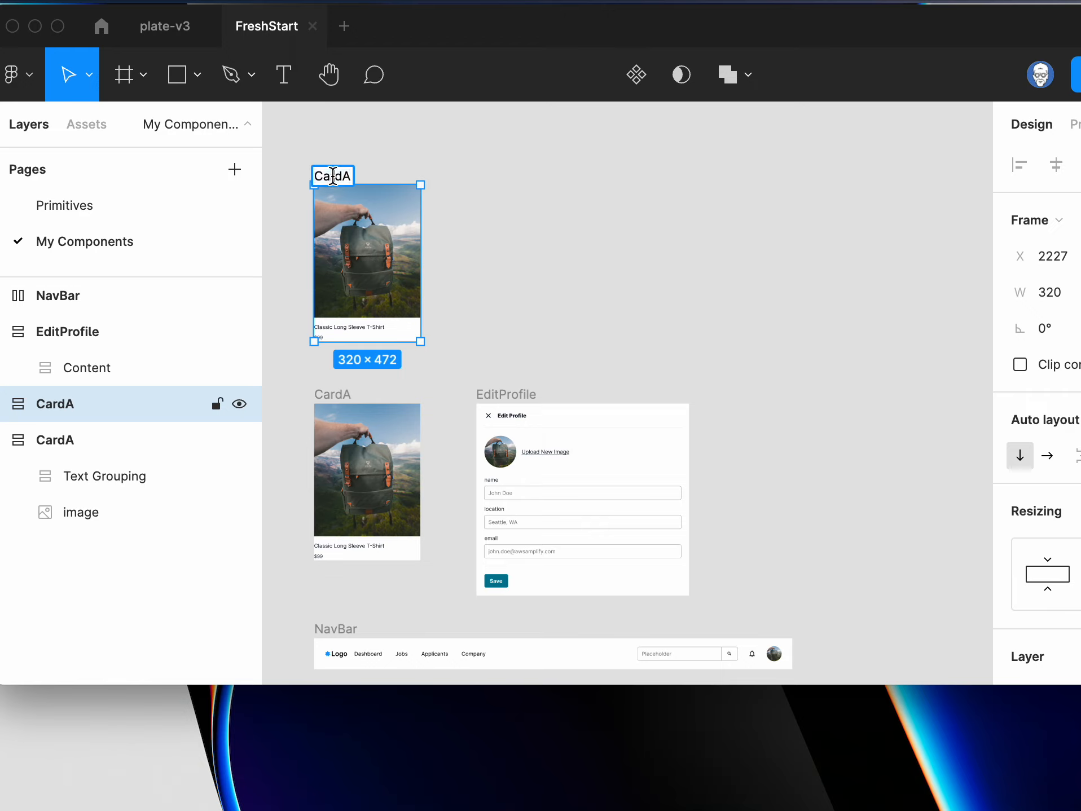
{"action": "left_click", "coordinate": [395, 175]}
{"action": "left_click", "coordinate": [57, 415]}
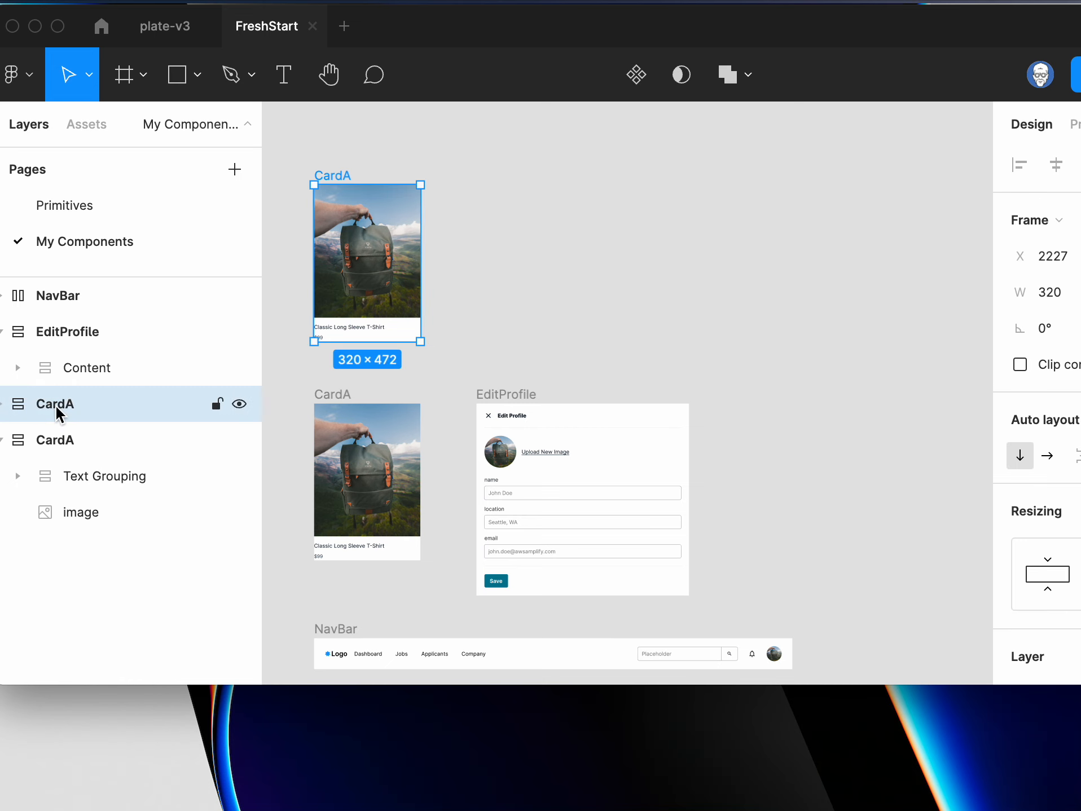
{"action": "right_click", "coordinate": [58, 416]}
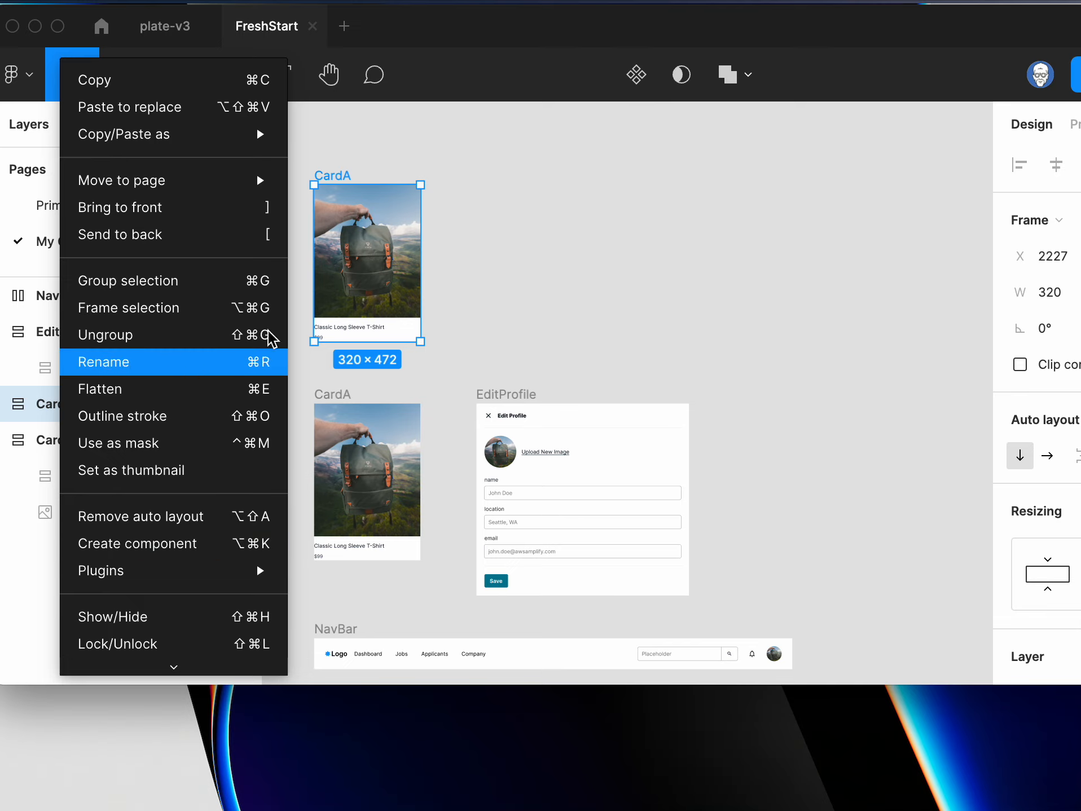
{"action": "left_click", "coordinate": [552, 197]}
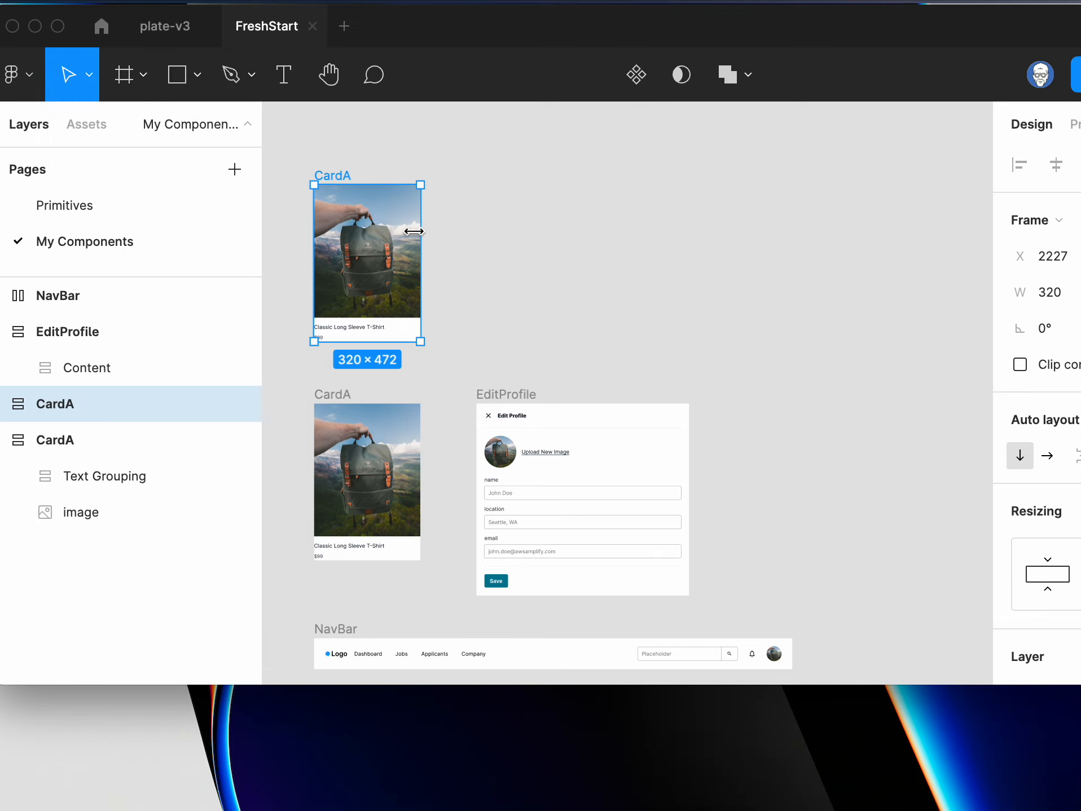
{"action": "double_click", "coordinate": [333, 176]}
{"action": "type", "text": "FE"}
{"action": "type", "text": "ox"}
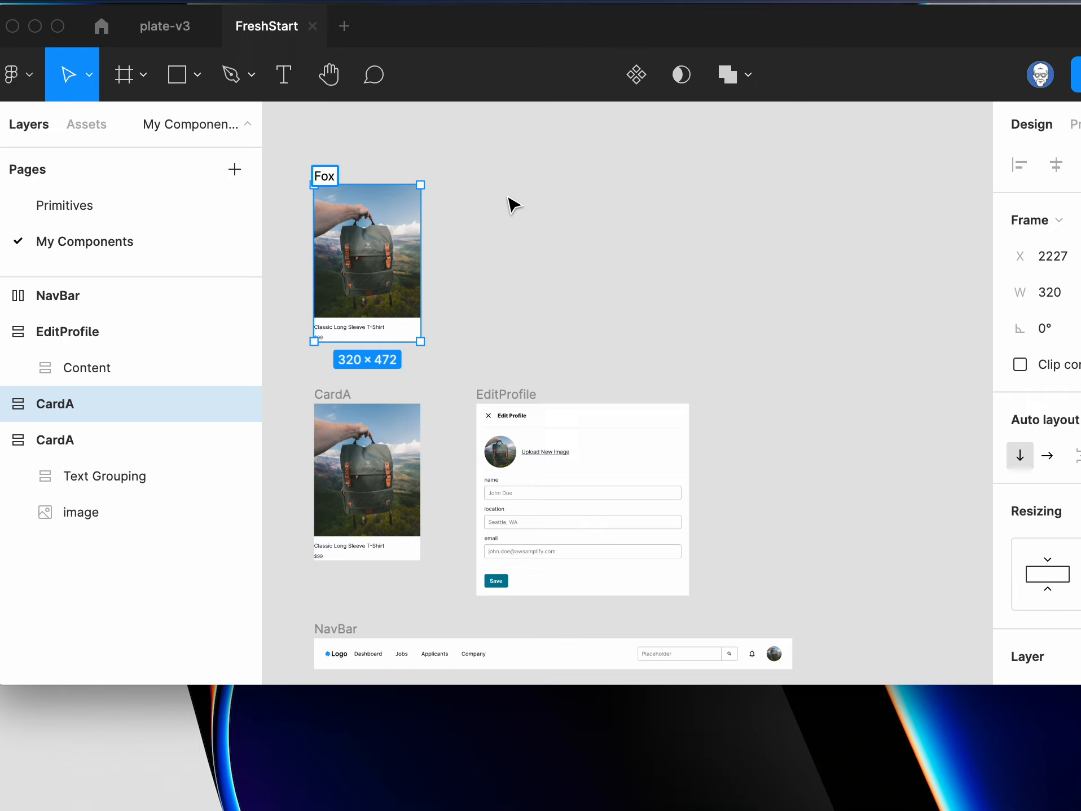
{"action": "key", "text": "Return"}
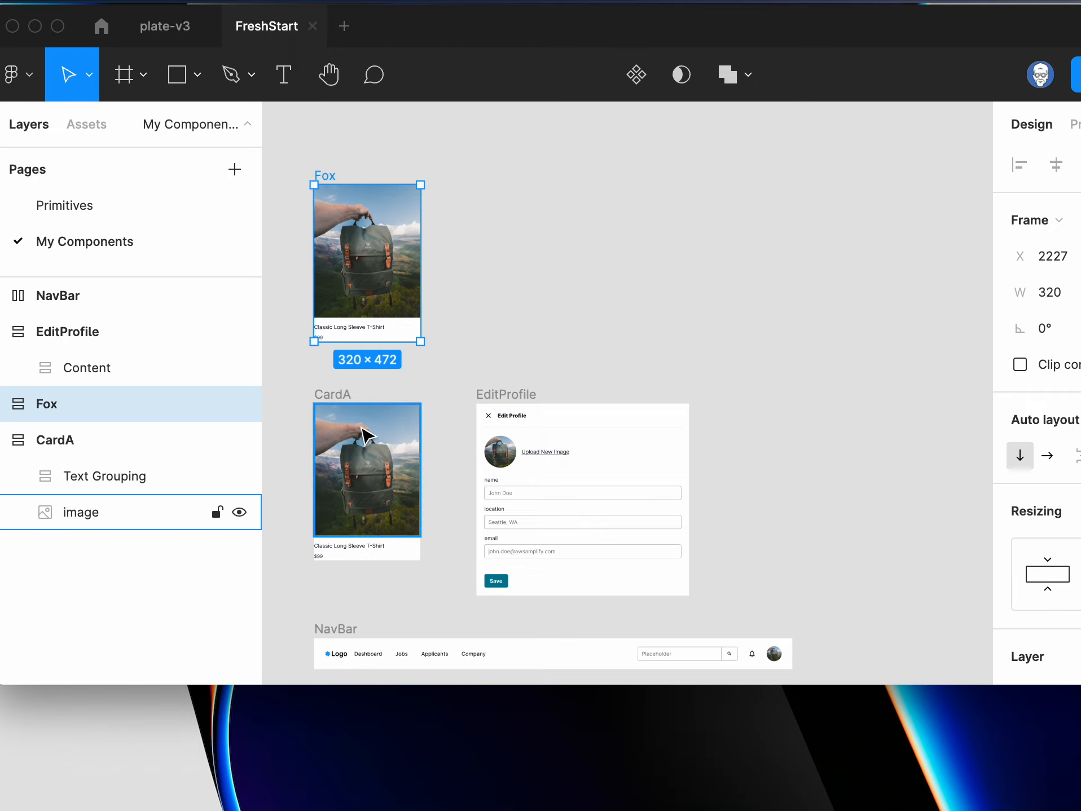
- Delete the original CardA frame, keeping the Fox copy
{"action": "left_click", "coordinate": [45, 443]}
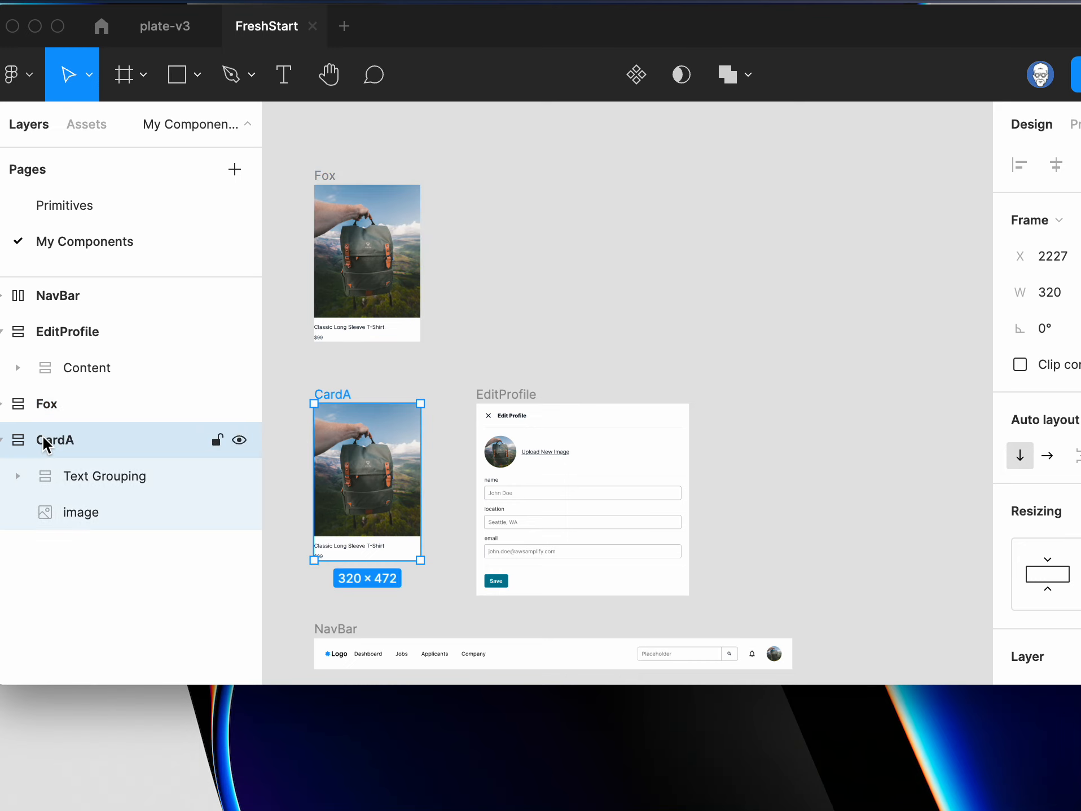
{"action": "right_click", "coordinate": [45, 446]}
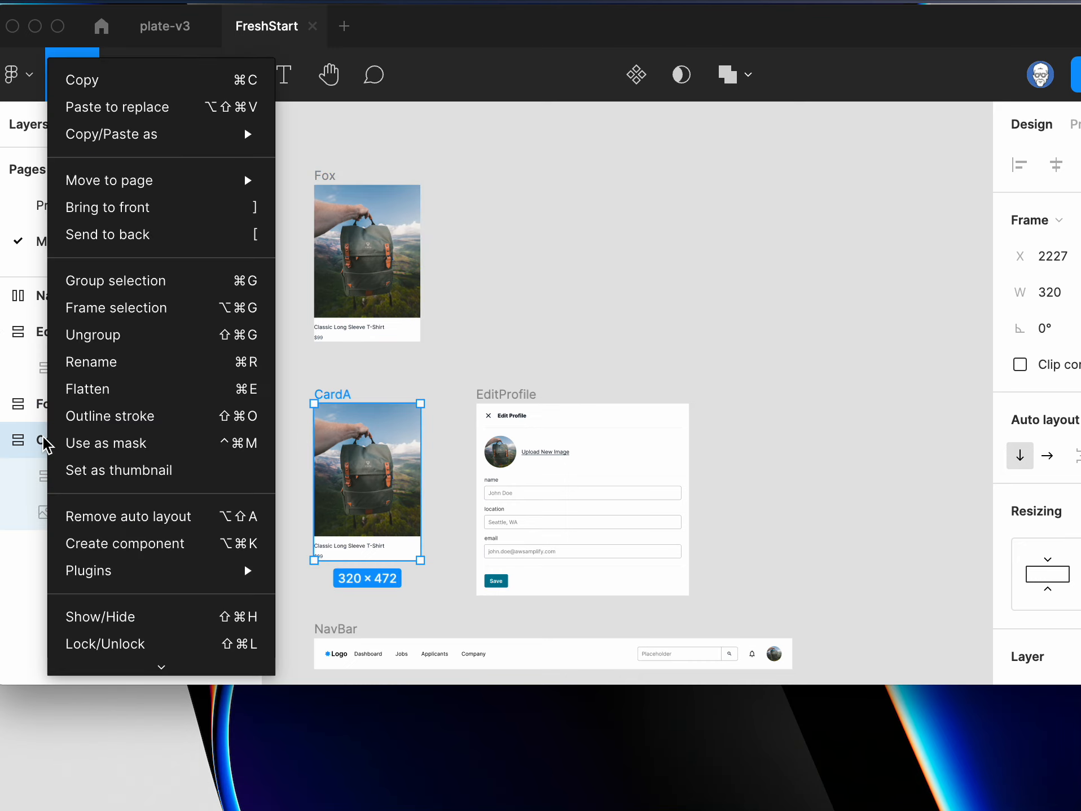
{"action": "left_click", "coordinate": [43, 438]}
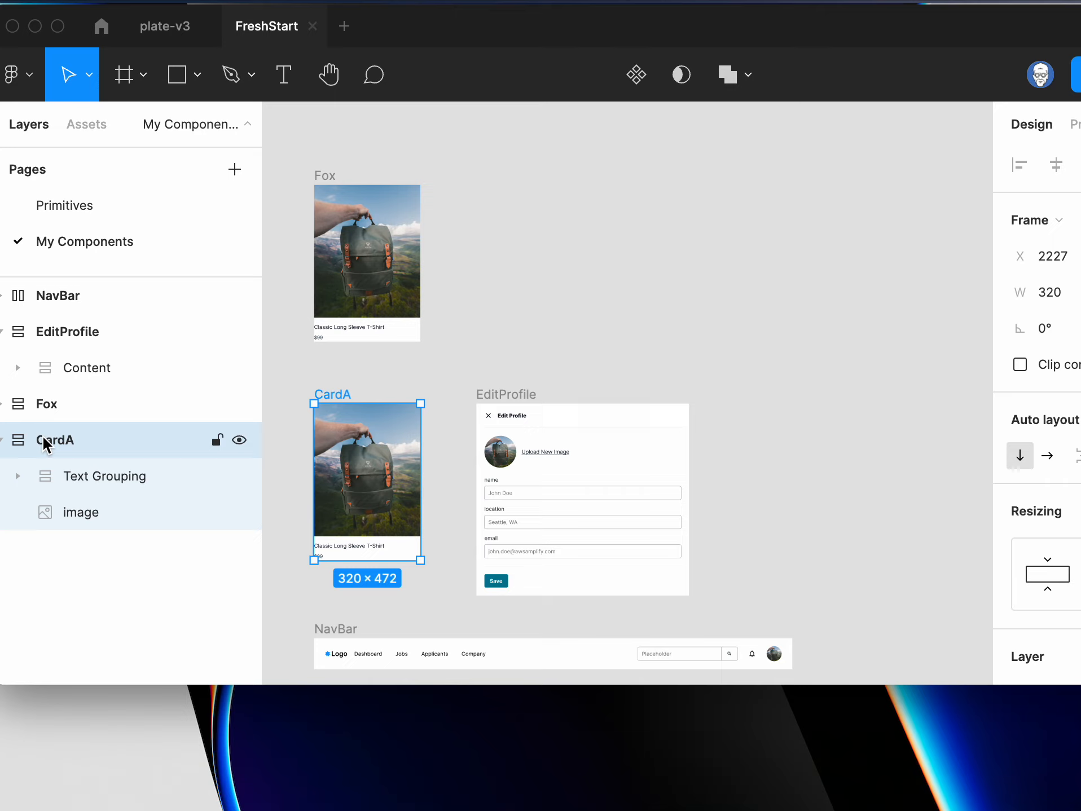
{"action": "key", "text": "Delete"}
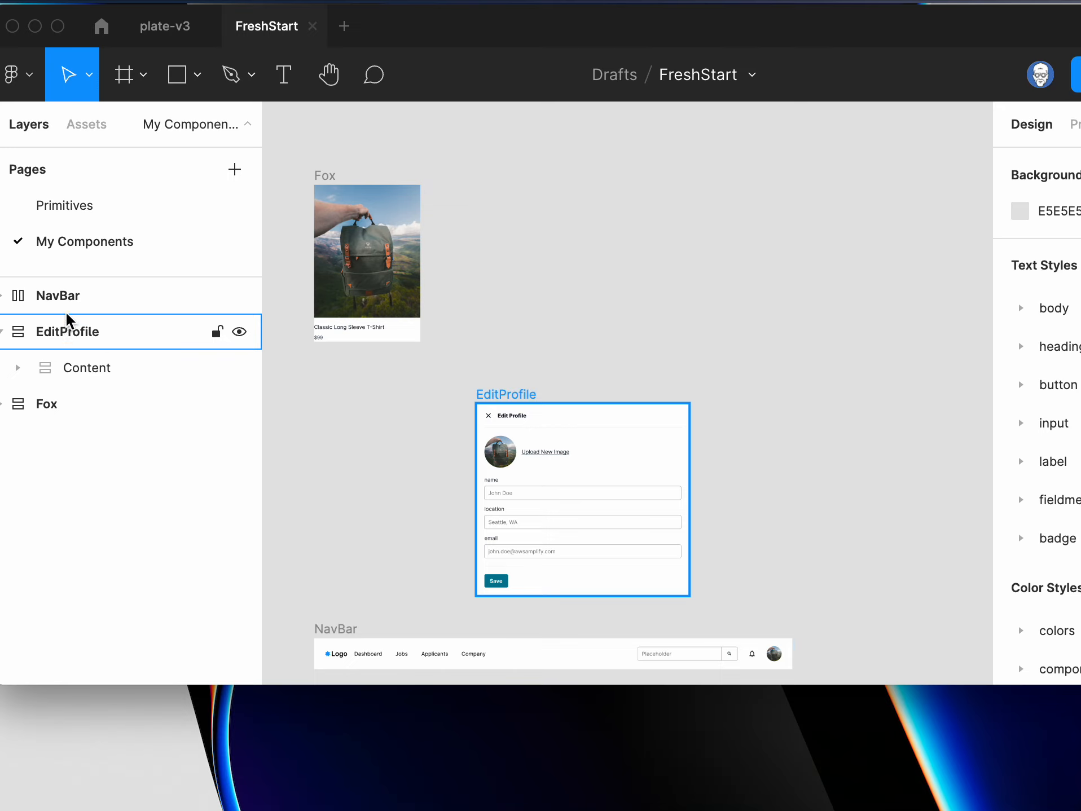
- Place a duplicate of the NavBar frame beside the Fox card, above the EditProfile frame
{"action": "left_click", "coordinate": [71, 298]}
{"action": "key", "text": "alt"}
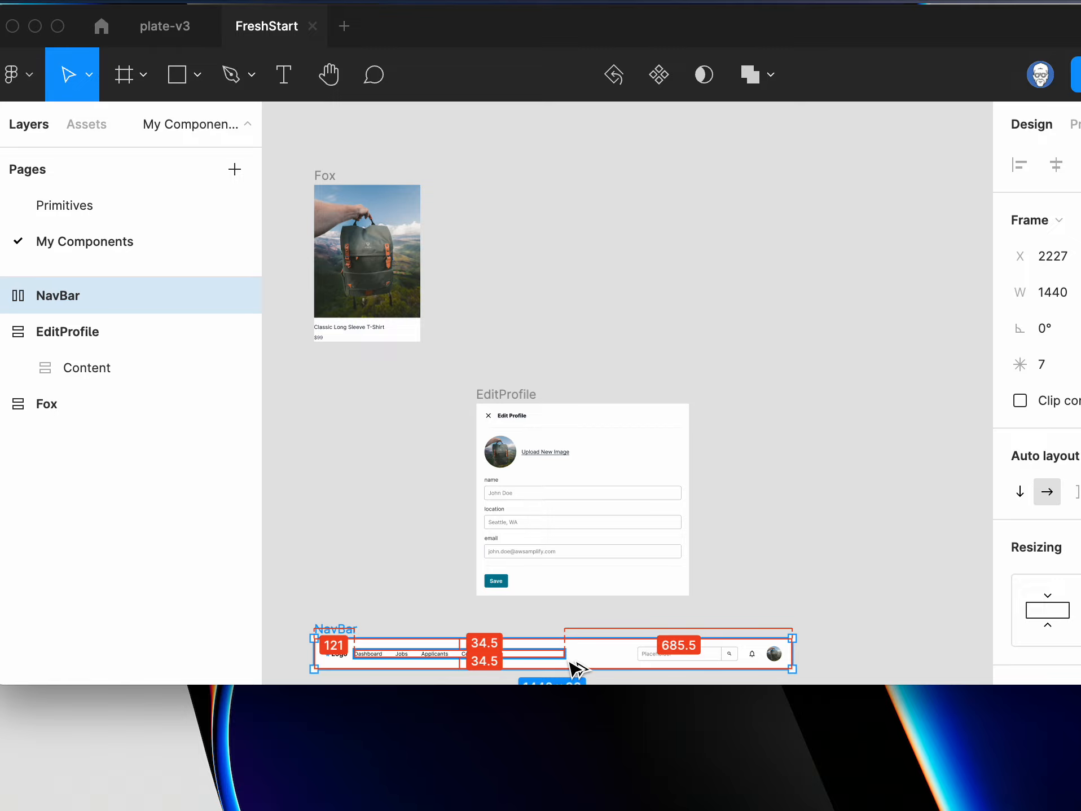
{"action": "left_click_drag", "start_coordinate": [572, 667], "coordinate": [724, 234]}
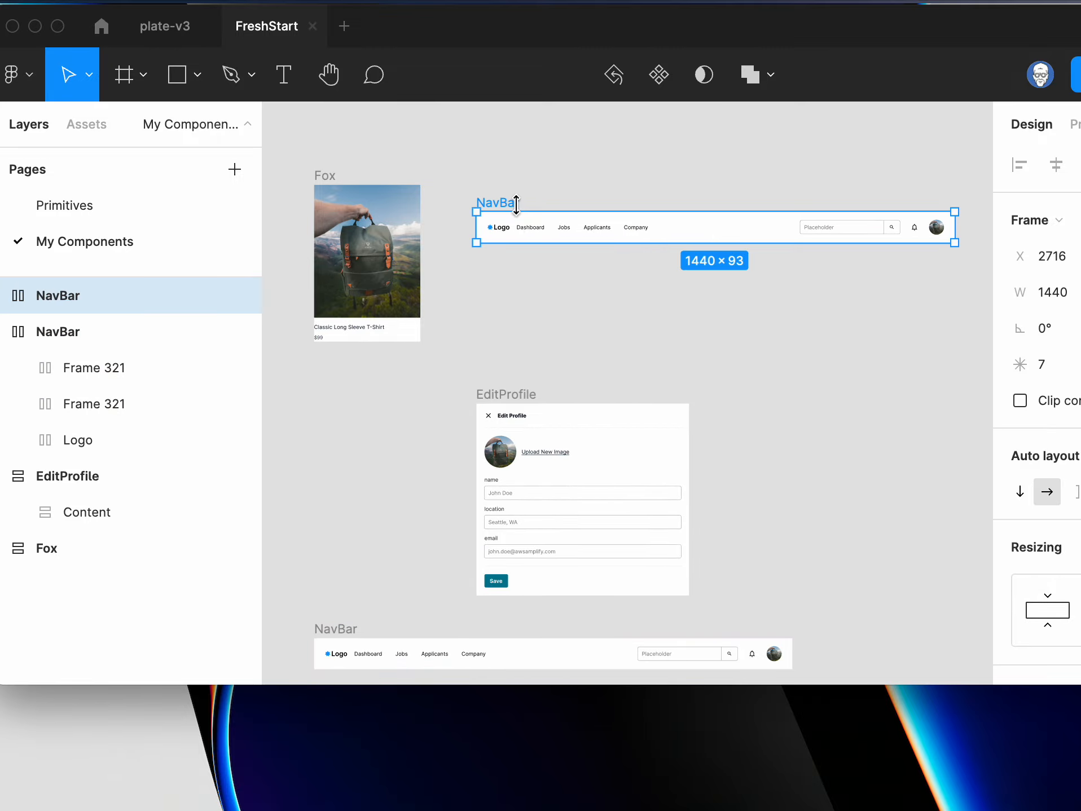
{"action": "right_click", "coordinate": [46, 300]}
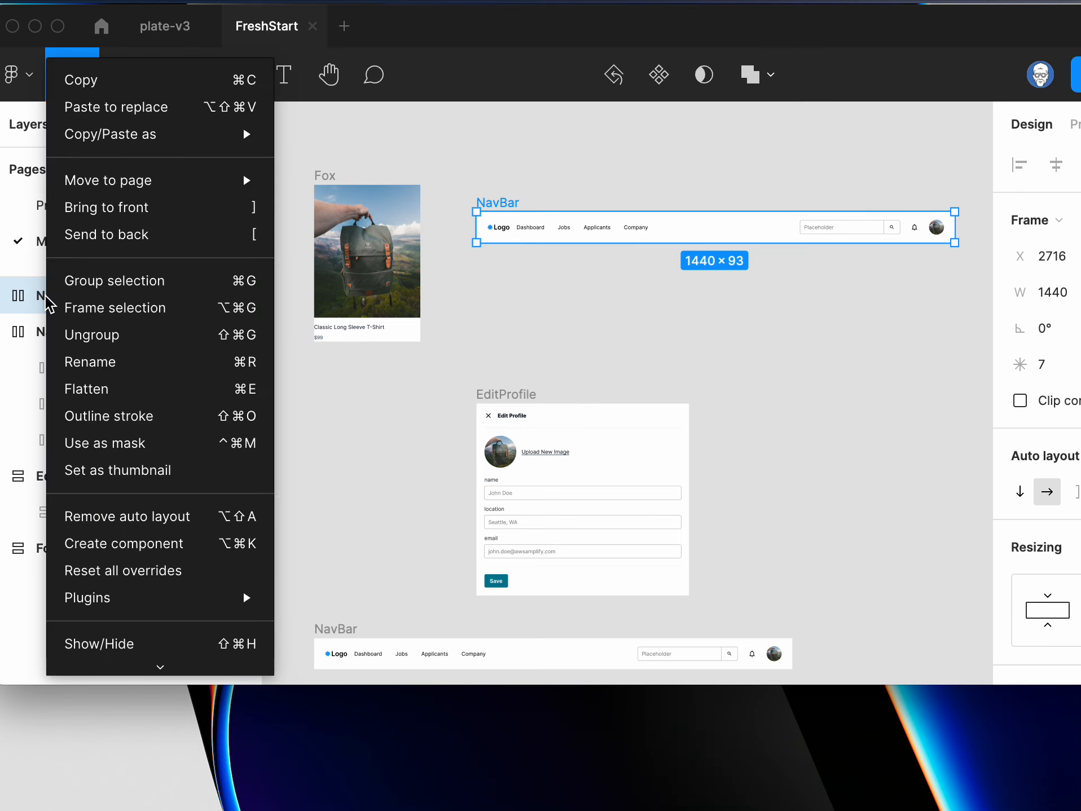
{"action": "mouse_move", "coordinate": [169, 598]}
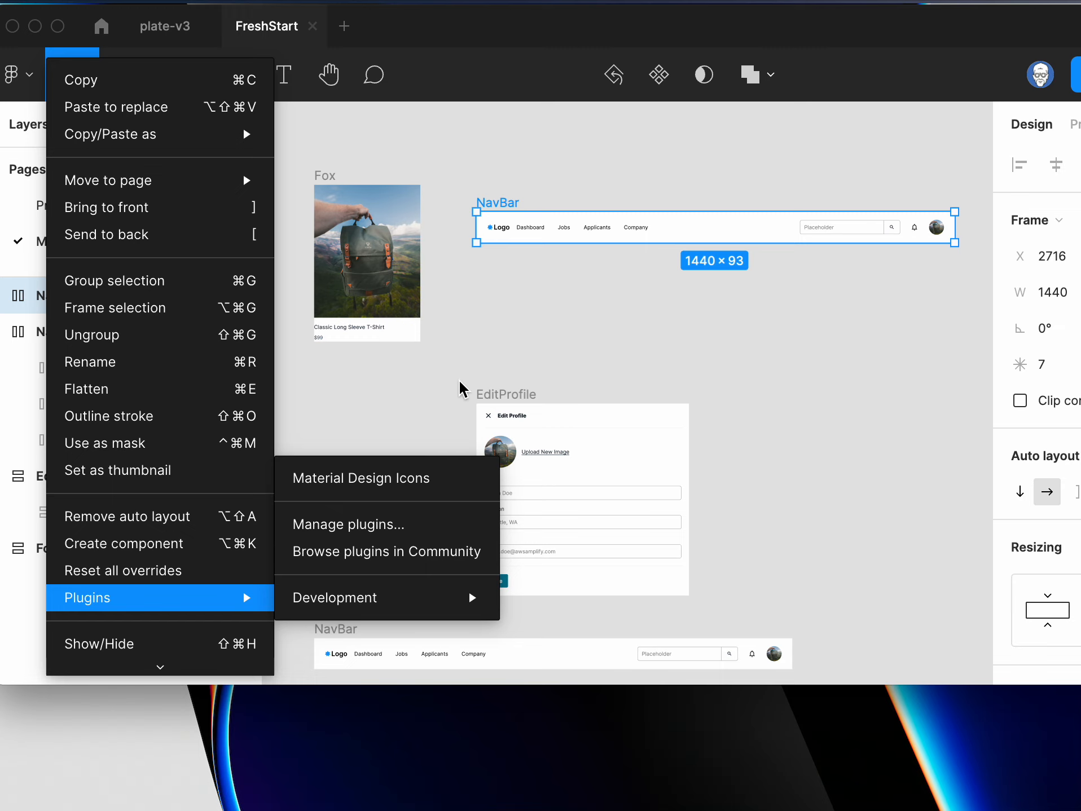
{"action": "left_click", "coordinate": [476, 337]}
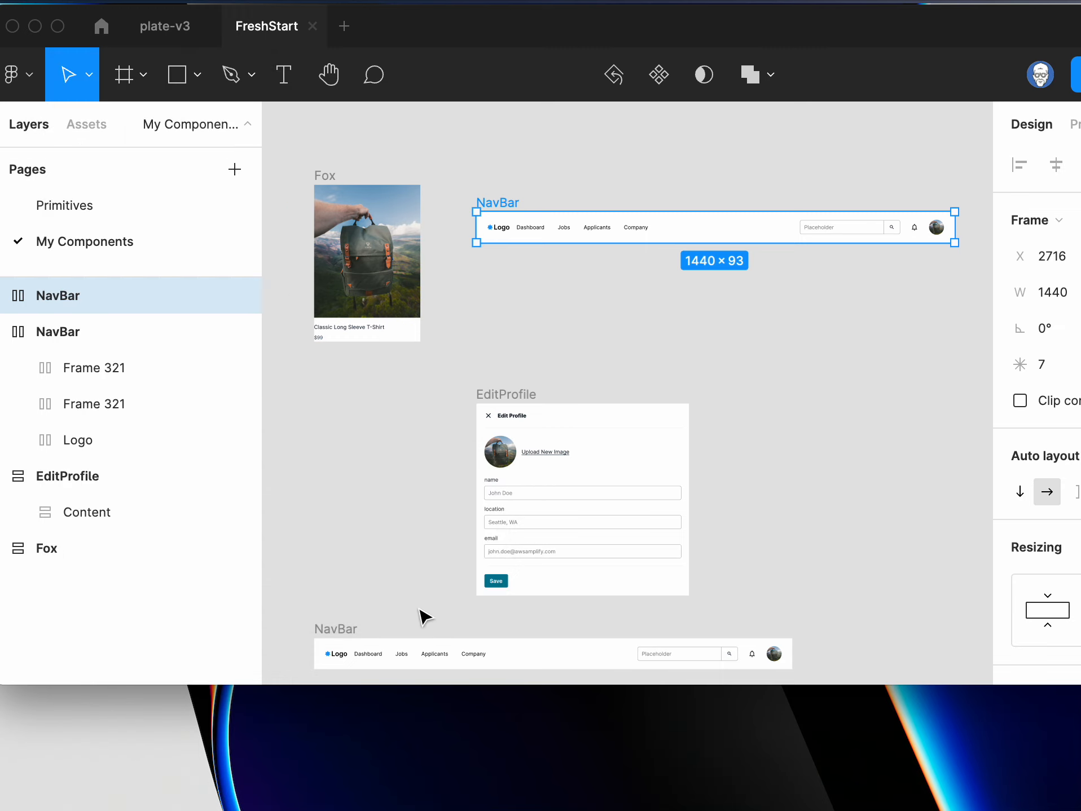
{"action": "key", "text": "Escape"}
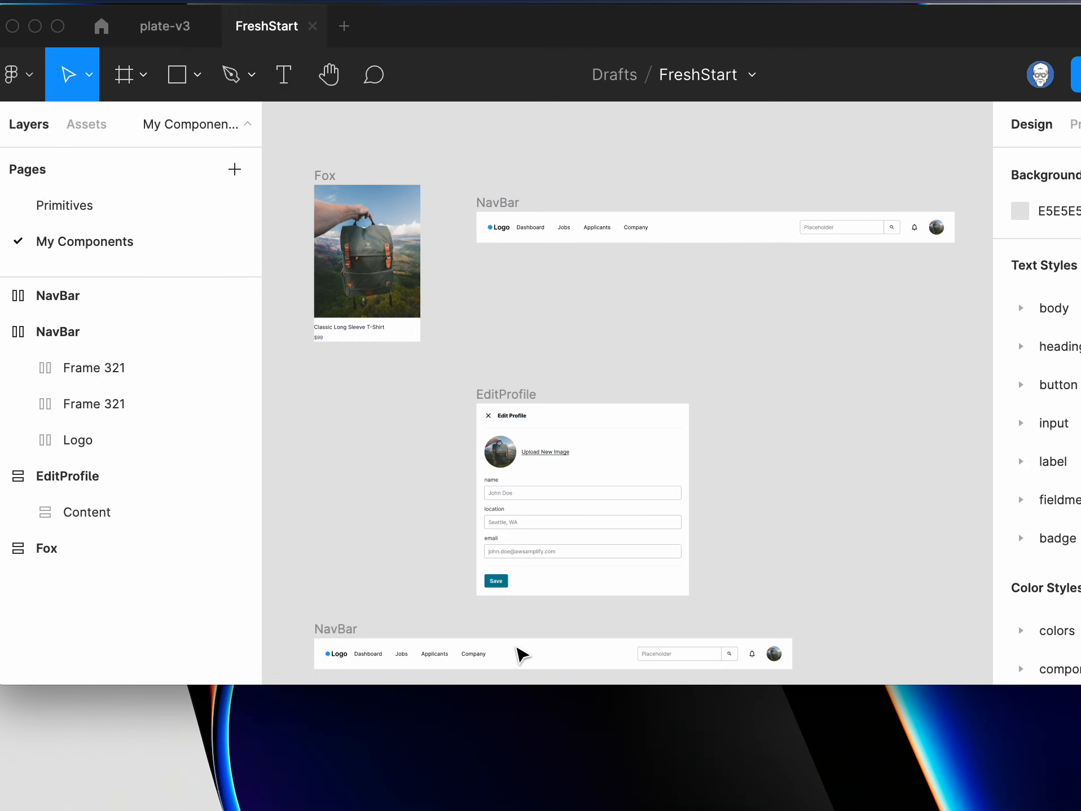
- Delete the original NavBar frame beneath EditProfile, keeping its copy beside the Fox card
{"action": "left_click", "coordinate": [23, 299]}
{"action": "left_click", "coordinate": [30, 334]}
{"action": "right_click", "coordinate": [30, 336]}
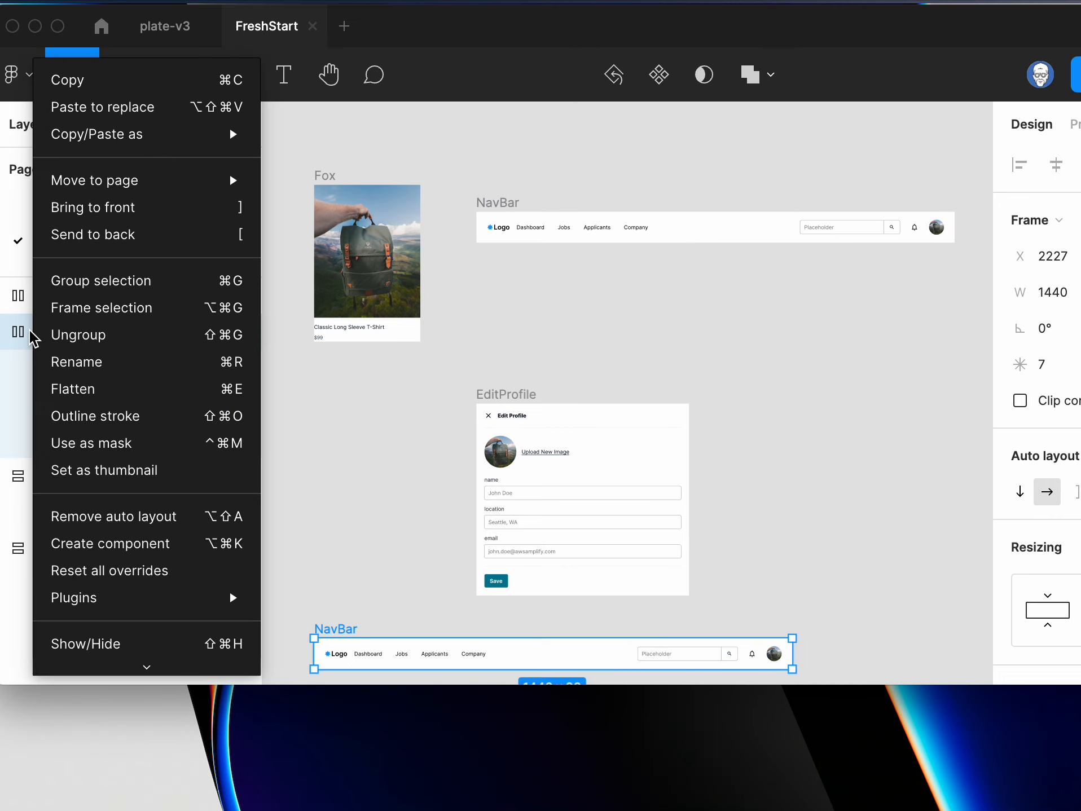
{"action": "left_click", "coordinate": [8, 338]}
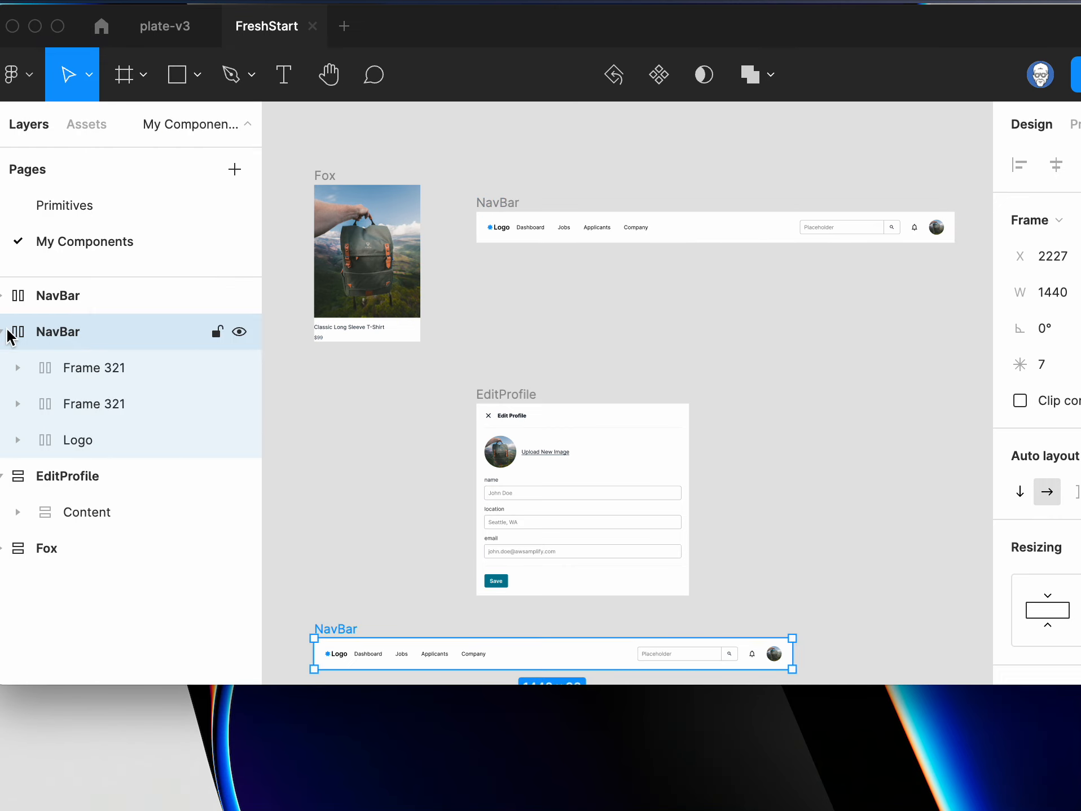
{"action": "key", "text": "Delete"}
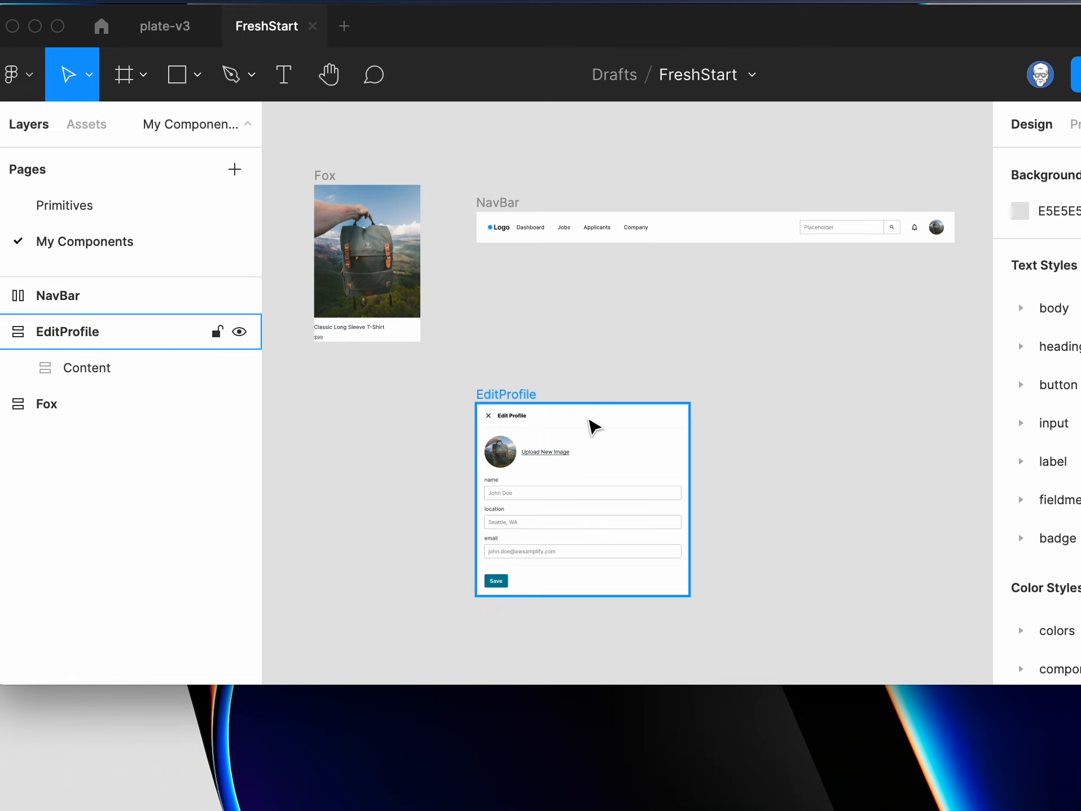
- Place a duplicate of the EditProfile frame to the upper right of the original, below the NavBar
{"action": "left_click", "coordinate": [77, 347]}
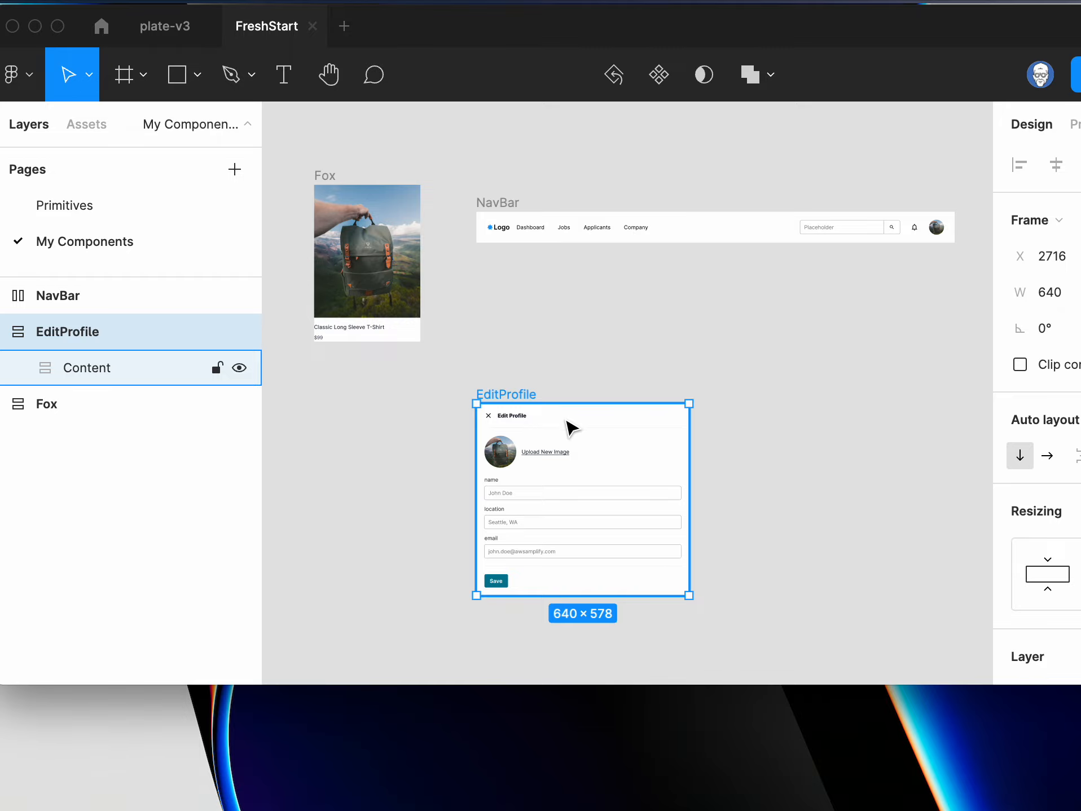
{"action": "left_click_drag", "start_coordinate": [567, 420], "coordinate": [822, 323]}
{"action": "right_click", "coordinate": [845, 342]}
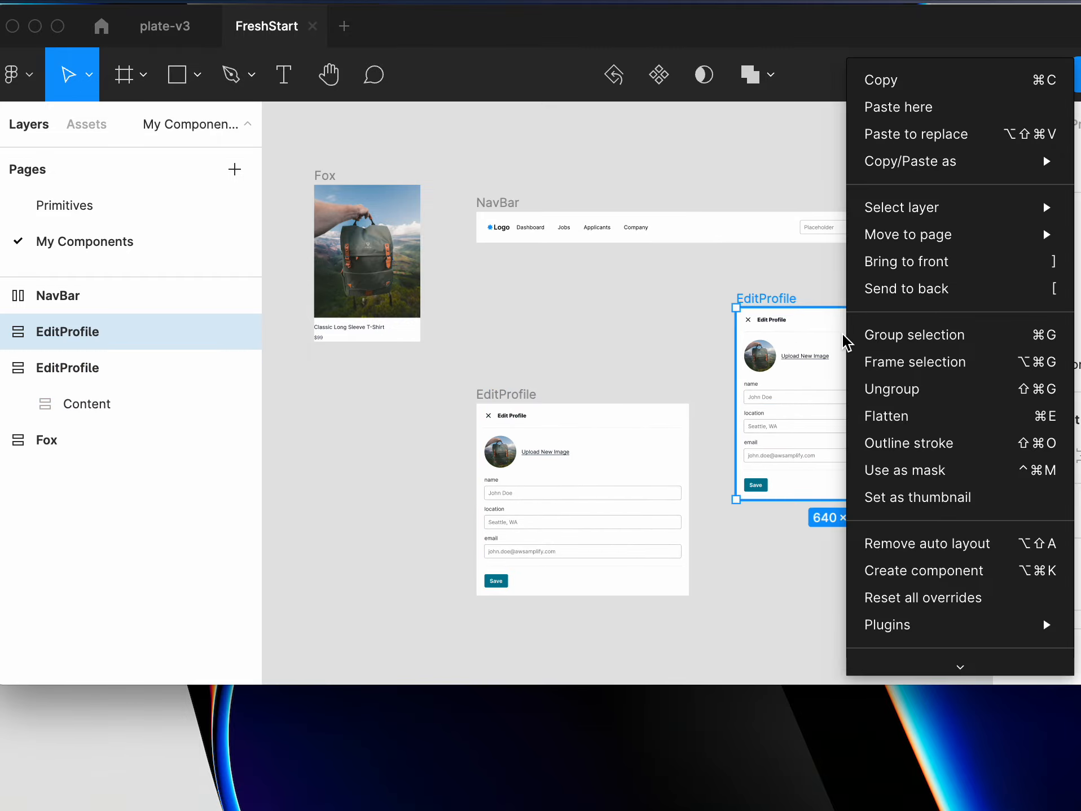
{"action": "left_click", "coordinate": [592, 393]}
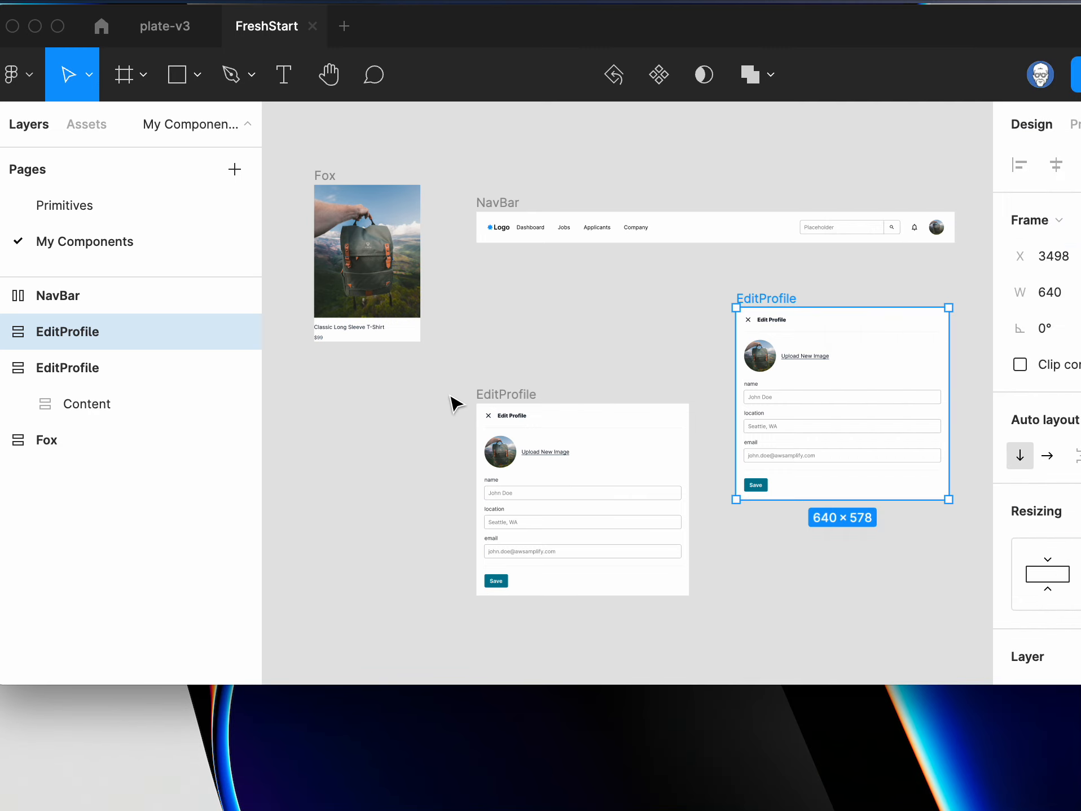
- Delete the original EditProfile frame with its Content layer, keeping the copy under the NavBar
{"action": "left_click", "coordinate": [67, 366]}
{"action": "right_click", "coordinate": [62, 367]}
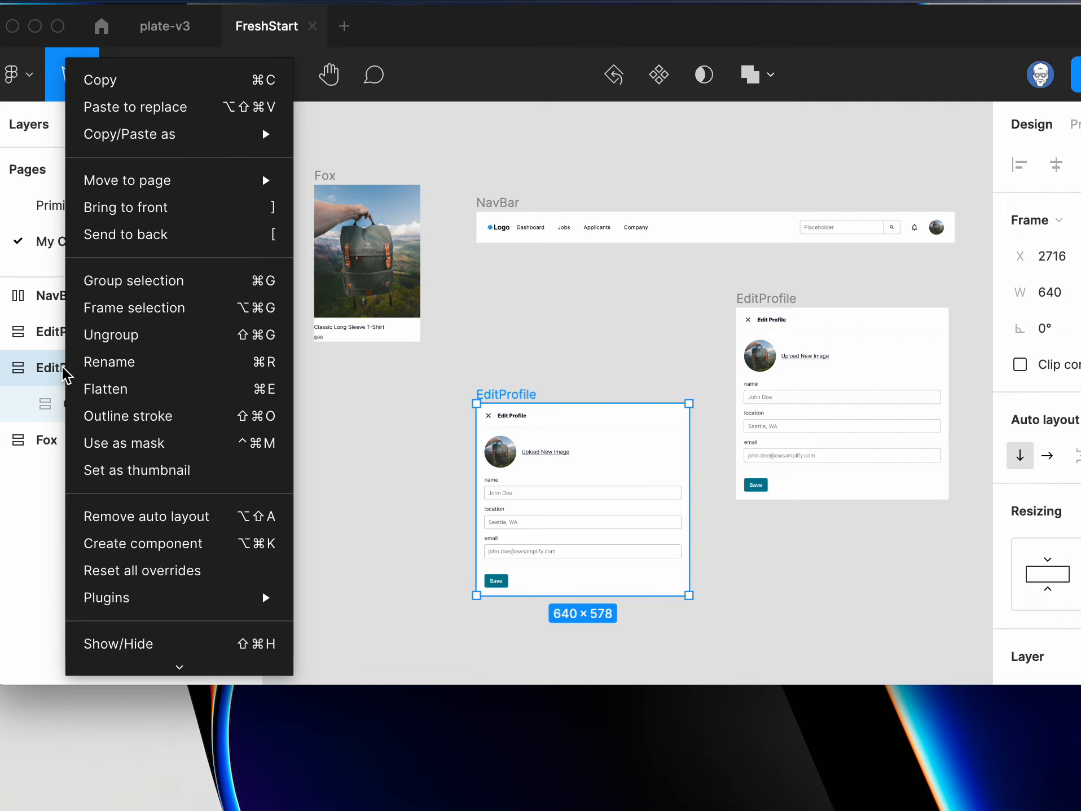
{"action": "left_click", "coordinate": [55, 371]}
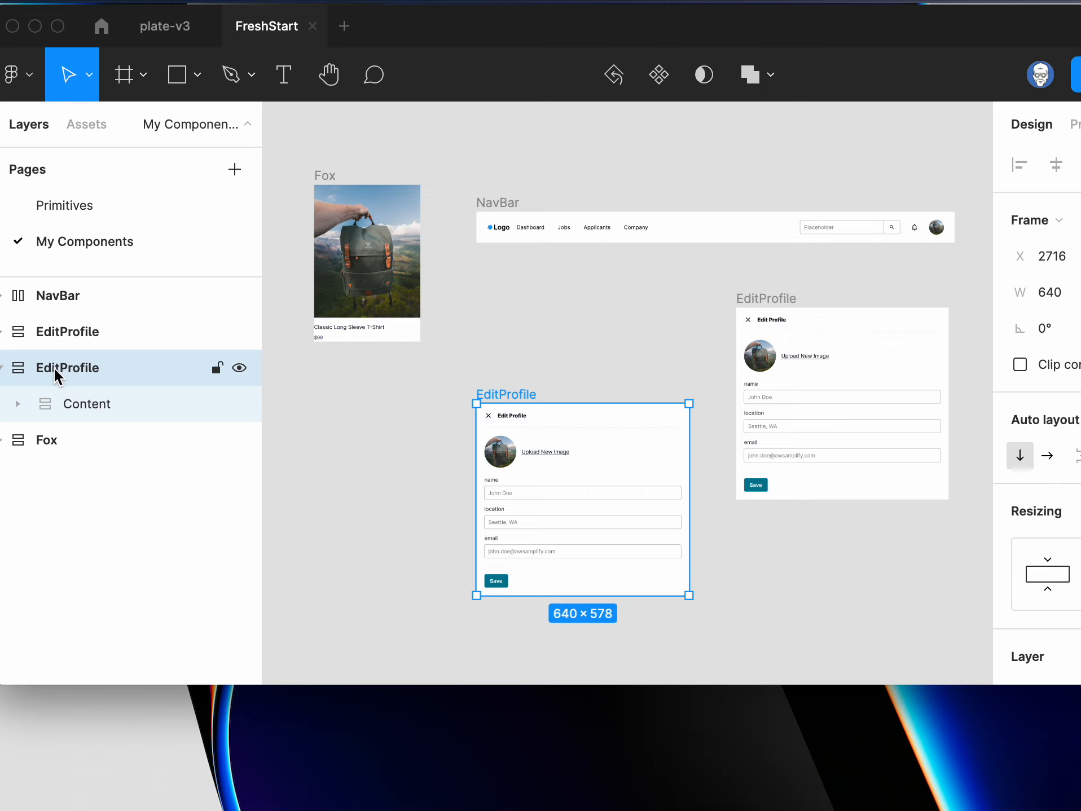
{"action": "key", "text": "Delete"}
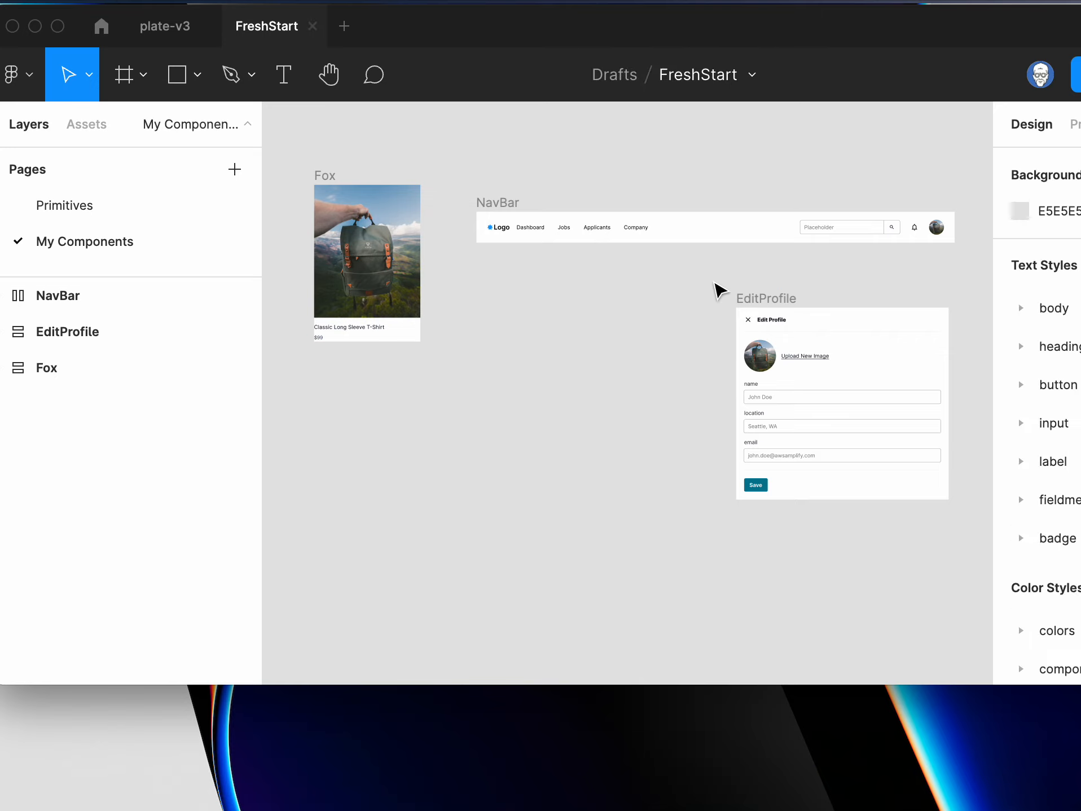
- Rename the EditProfile frame as UI_NewFox
{"action": "left_click", "coordinate": [54, 337]}
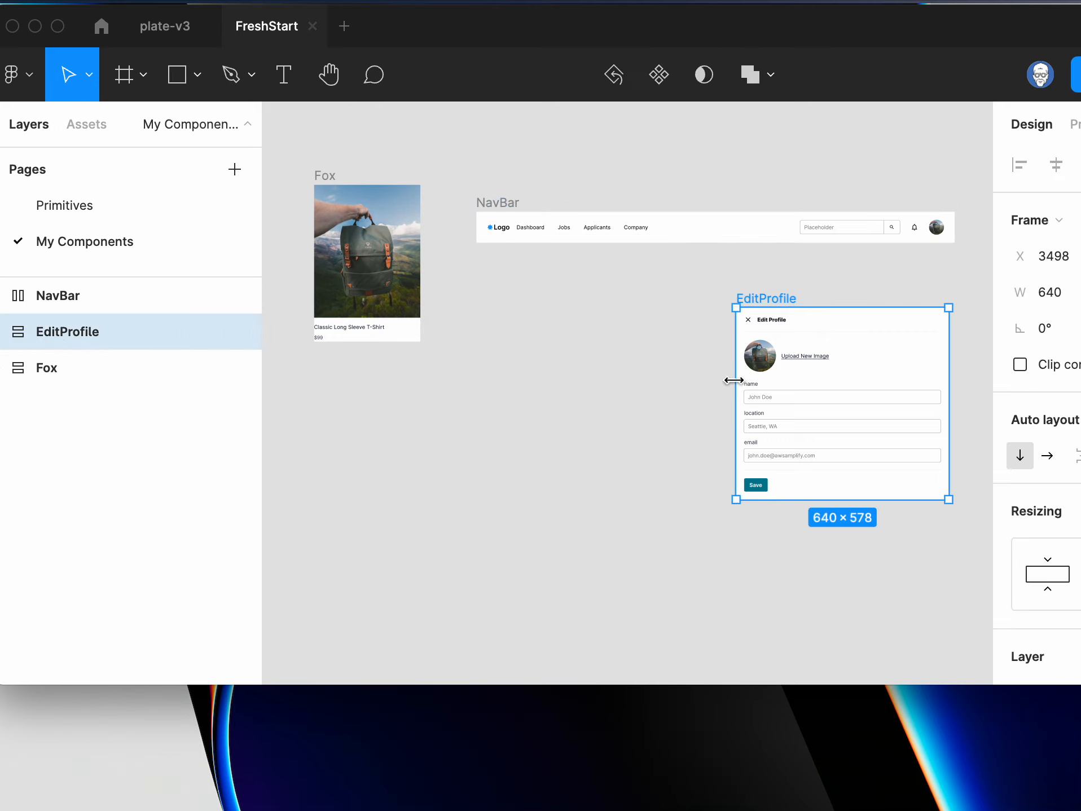
{"action": "double_click", "coordinate": [787, 298]}
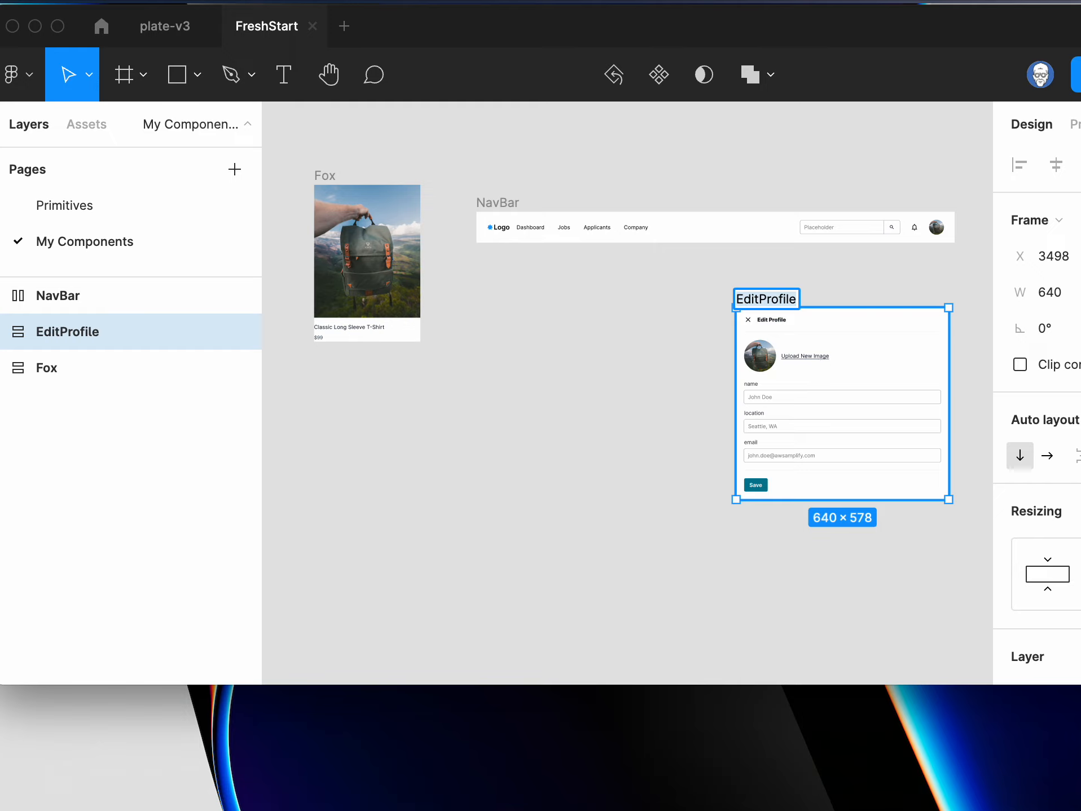
{"action": "type", "text": "E"}
{"action": "type", "text": "UI_"}
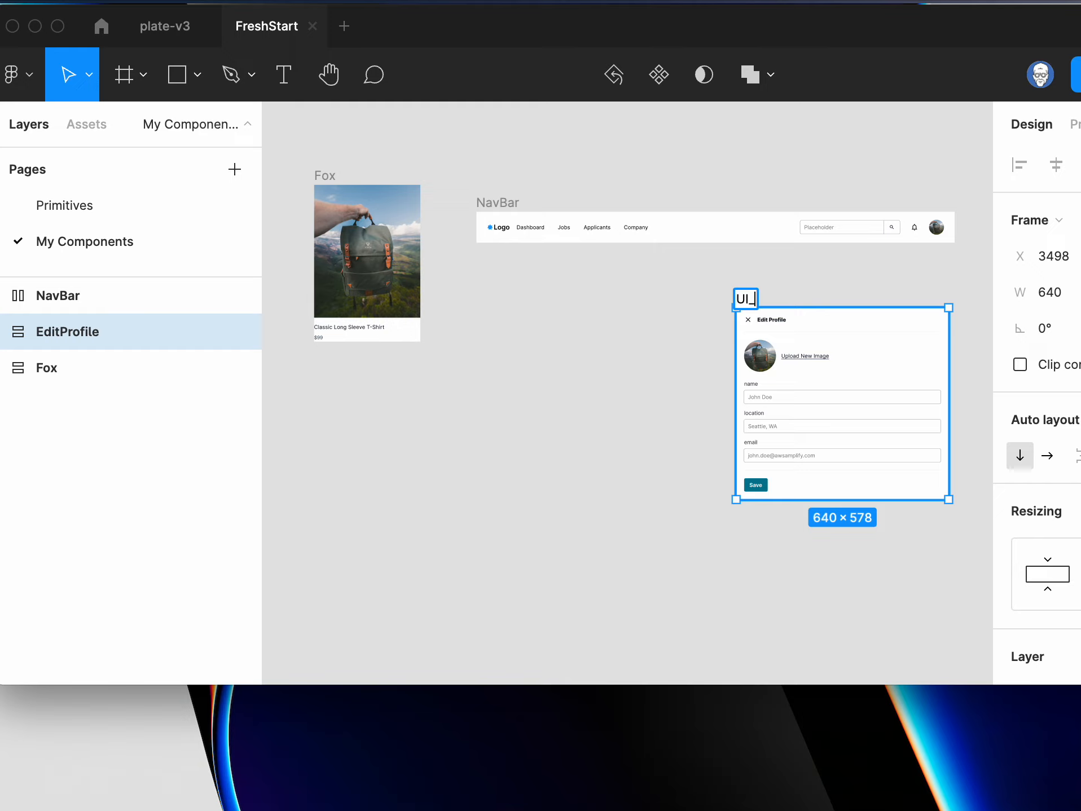
{"action": "type", "text": "Ed"}
{"action": "key", "text": "BackSpace"}
{"action": "type", "text": "NewFox"}
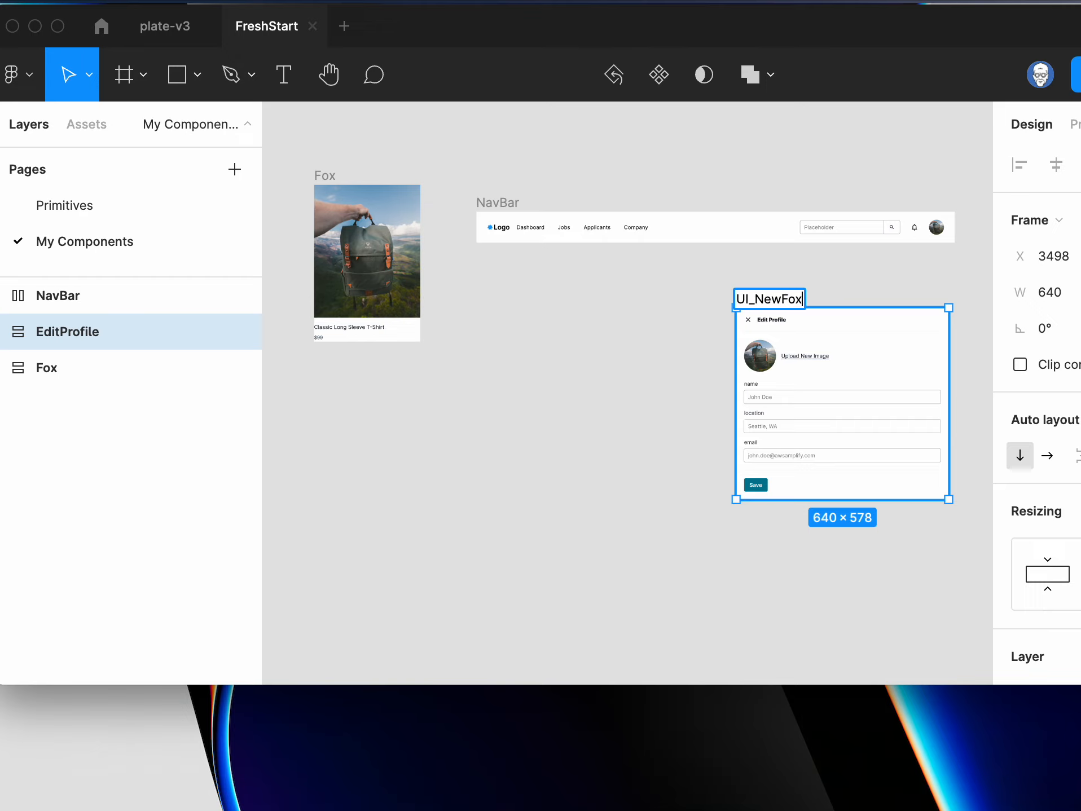
{"action": "key", "text": "Return"}
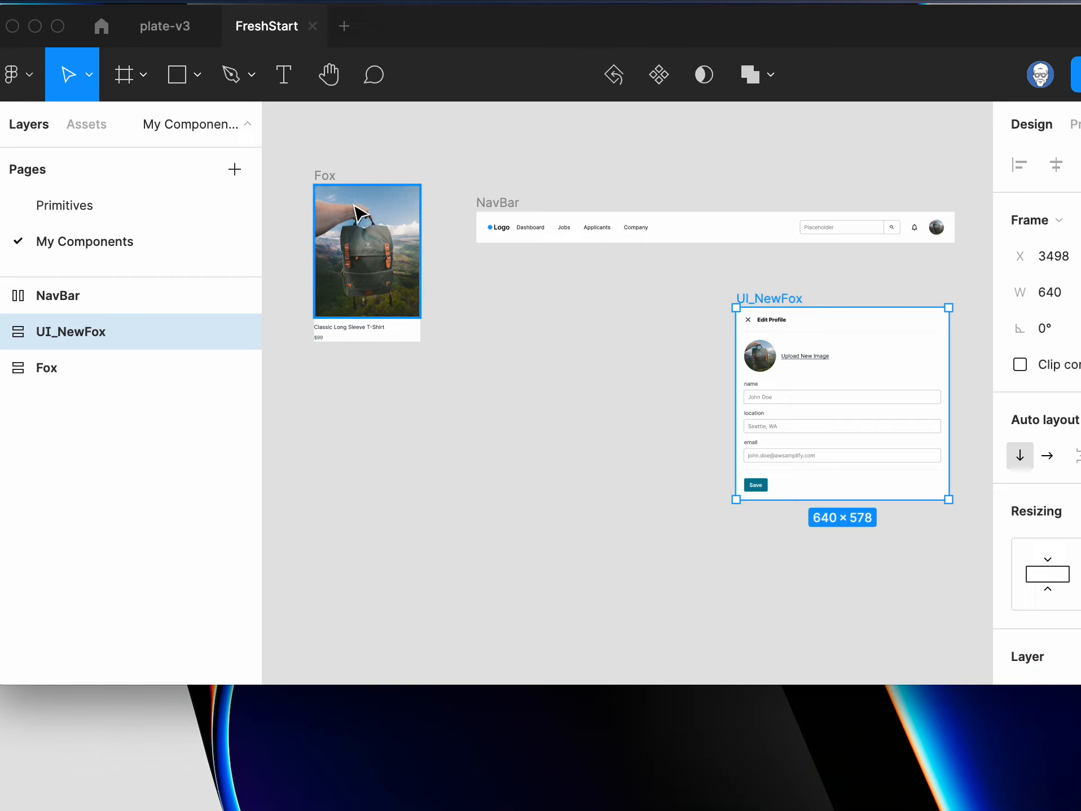
{"action": "left_click", "coordinate": [324, 175]}
{"action": "right_click", "coordinate": [321, 174]}
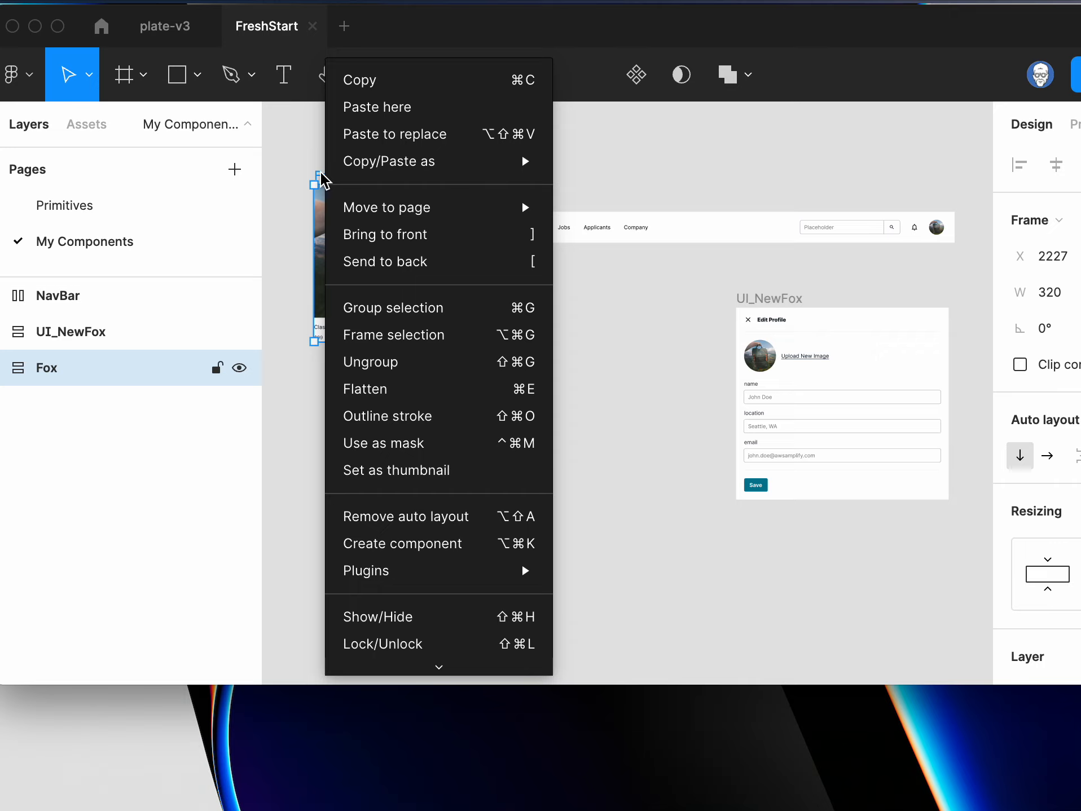
{"action": "left_click", "coordinate": [694, 336]}
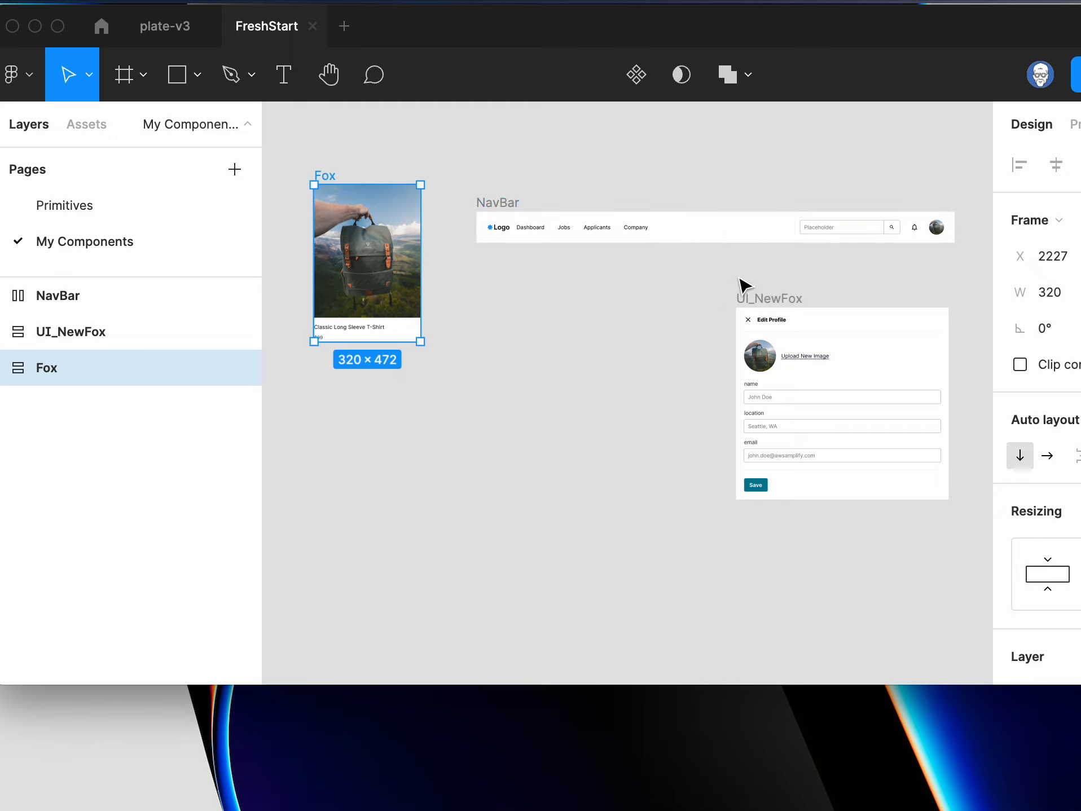
- Place a duplicate of the UI_NewFox frame directly to its left, below the NavBar
{"action": "left_click", "coordinate": [90, 337]}
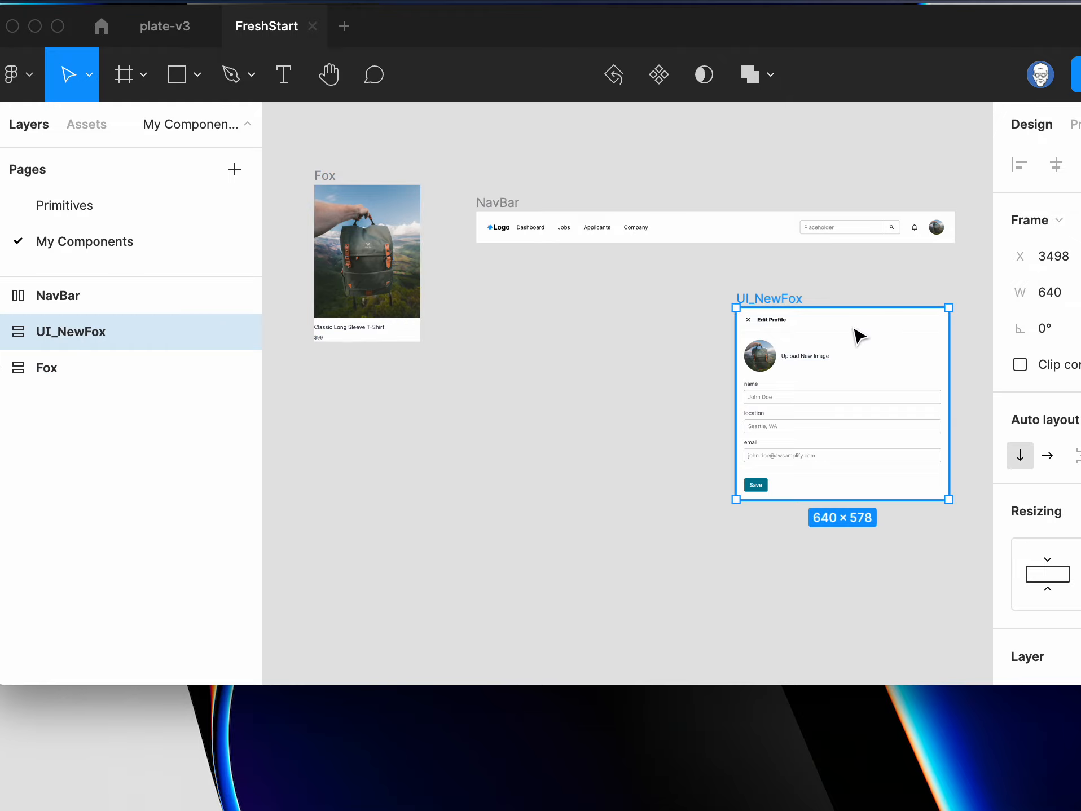
{"action": "left_click_drag", "start_coordinate": [854, 327], "coordinate": [621, 332]}
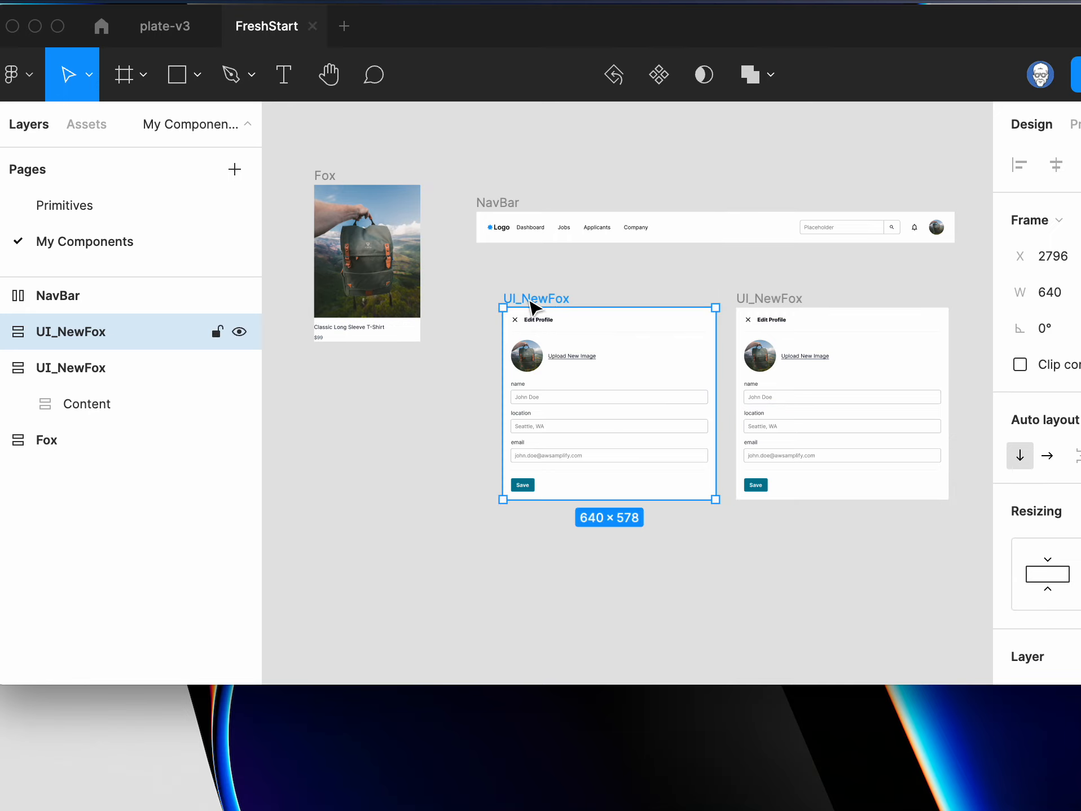
{"action": "double_click", "coordinate": [530, 299]}
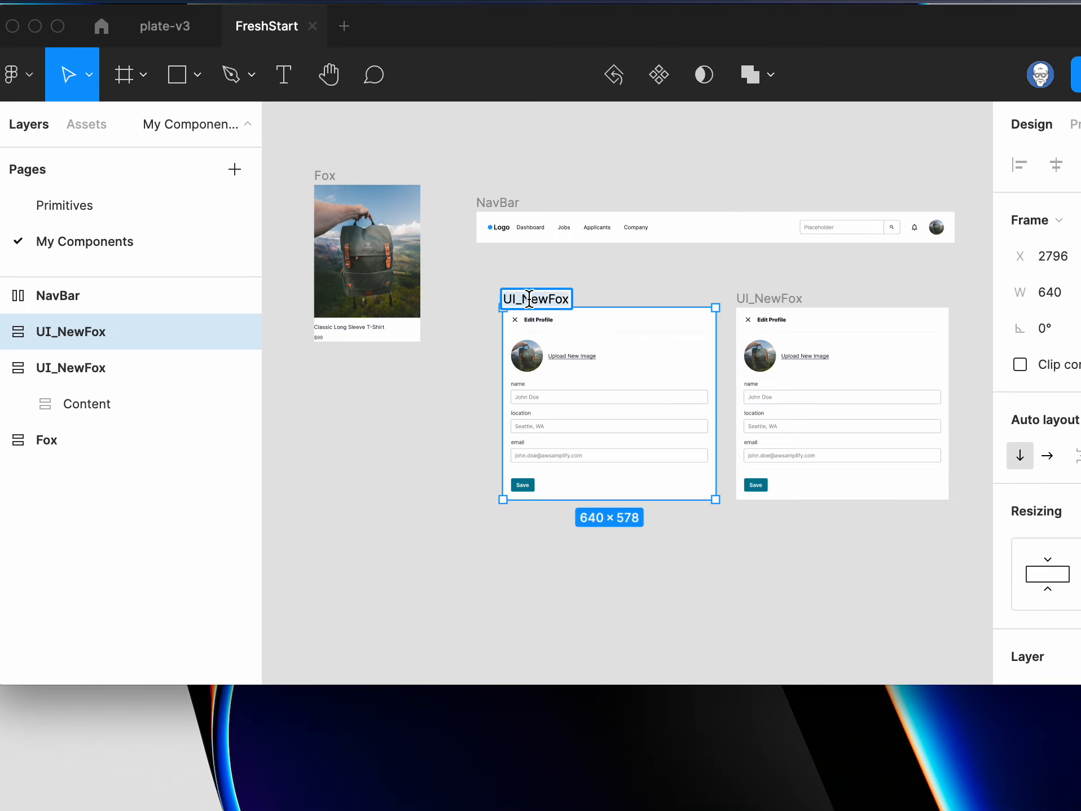
{"action": "left_click", "coordinate": [601, 342]}
{"action": "right_click", "coordinate": [605, 335]}
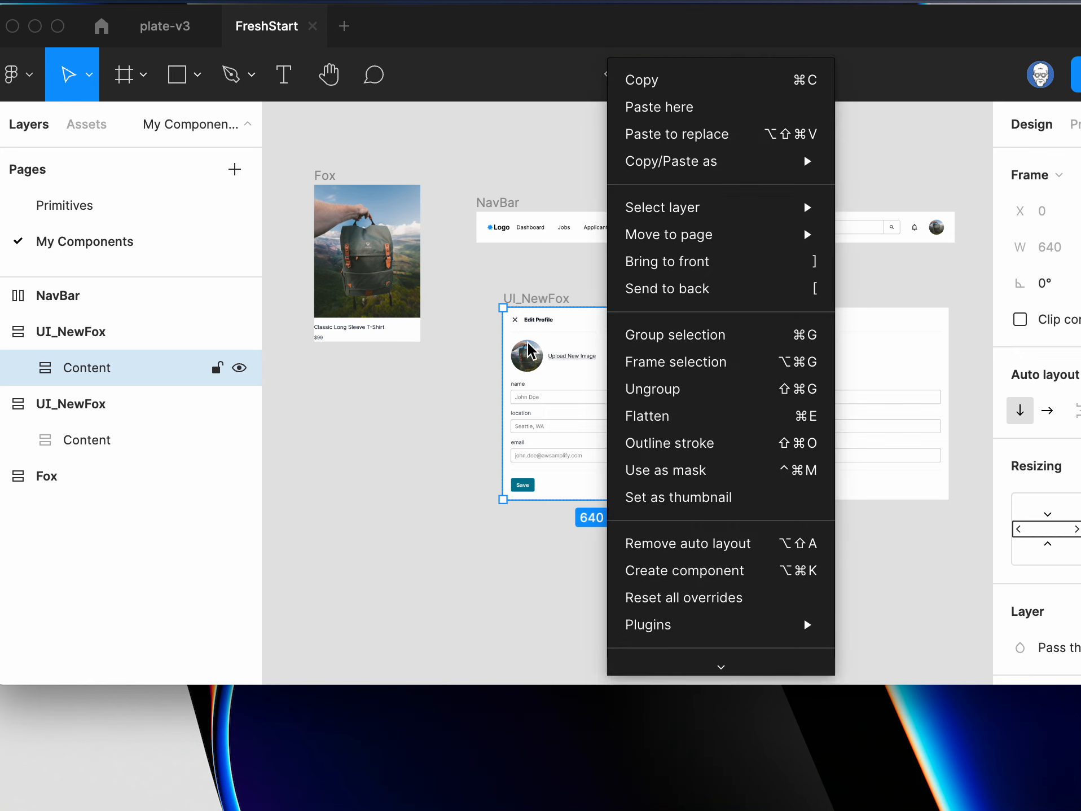
{"action": "left_click", "coordinate": [432, 360]}
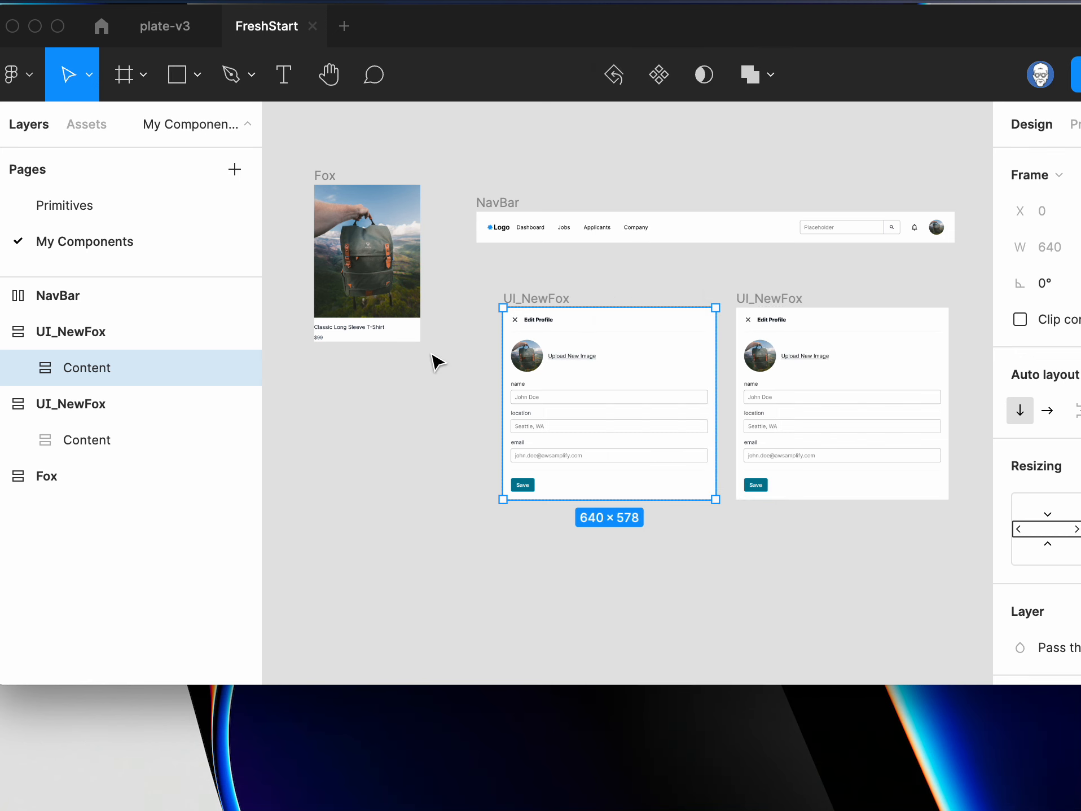
- Rename the duplicated frame on the left as UI_EditFox
{"action": "left_click", "coordinate": [543, 299]}
{"action": "double_click", "coordinate": [541, 299]}
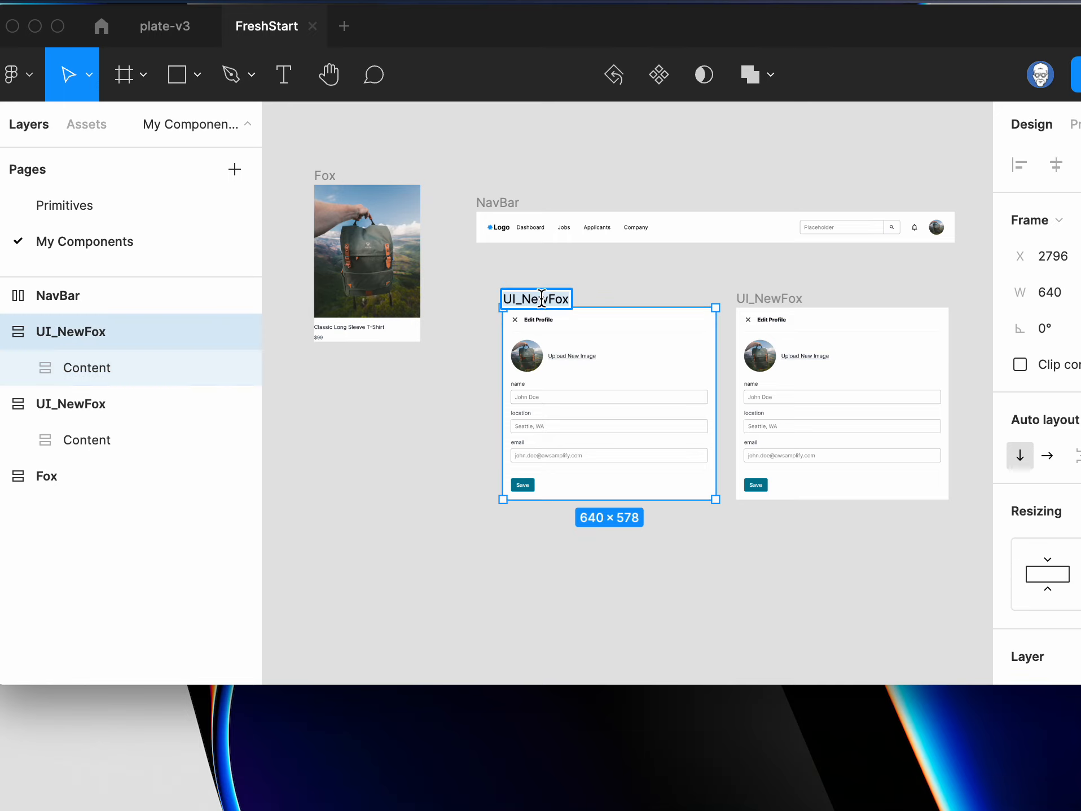
{"action": "left_click", "coordinate": [541, 298]}
{"action": "left_click_drag", "start_coordinate": [526, 299], "coordinate": [569, 299]}
{"action": "key", "text": "BackSpace"}
{"action": "key", "text": "BackSpace"}
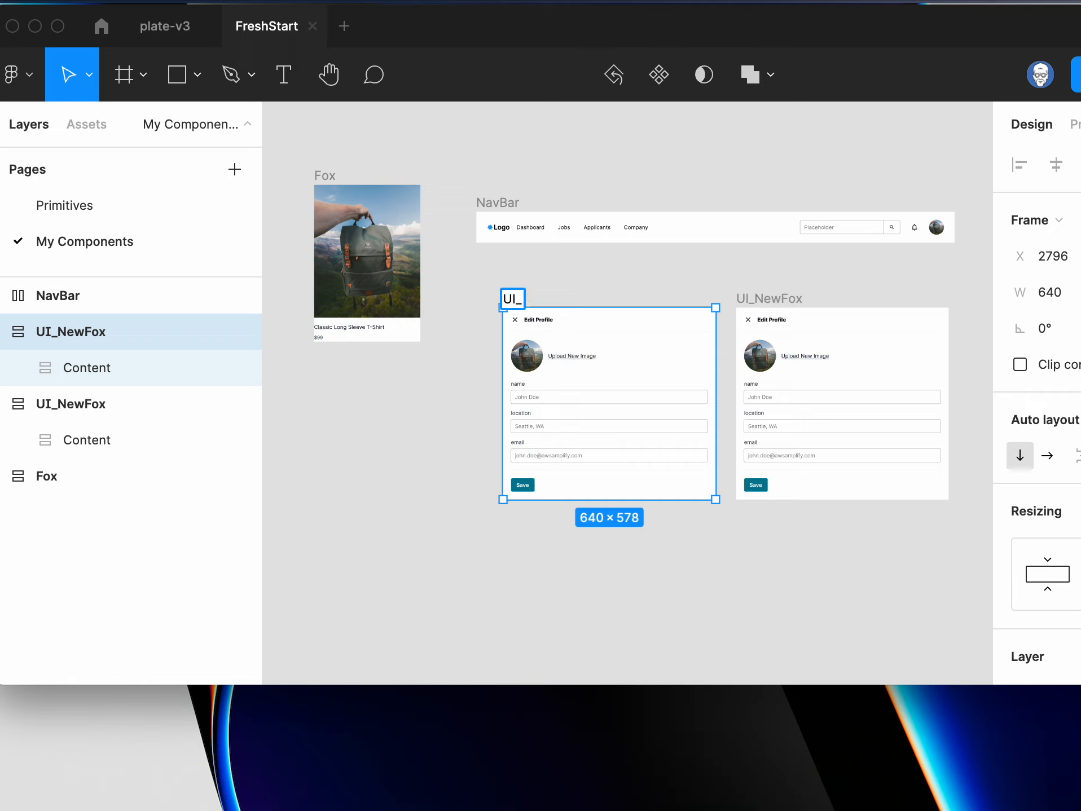
{"action": "type", "text": "U"}
{"action": "key", "text": "BackSpace"}
{"action": "type", "text": "EditFox"}
{"action": "key", "text": "Return"}
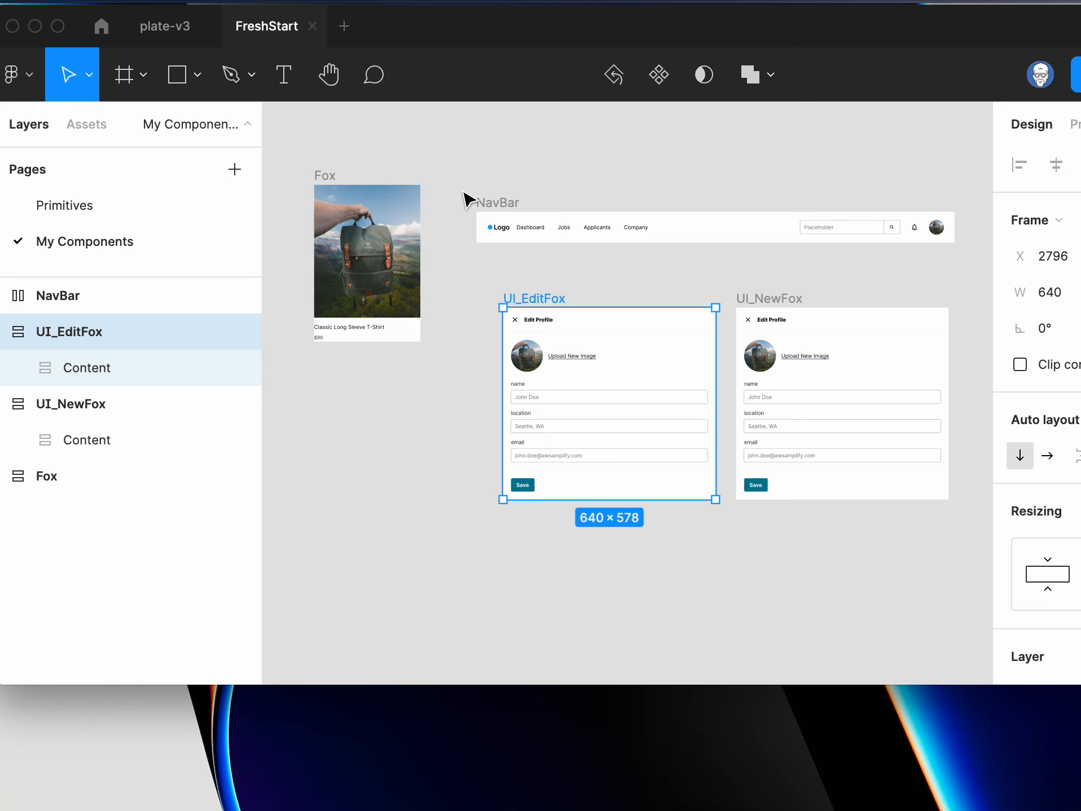
- Turn the whole Fox card frame into a component
{"action": "right_click", "coordinate": [357, 215]}
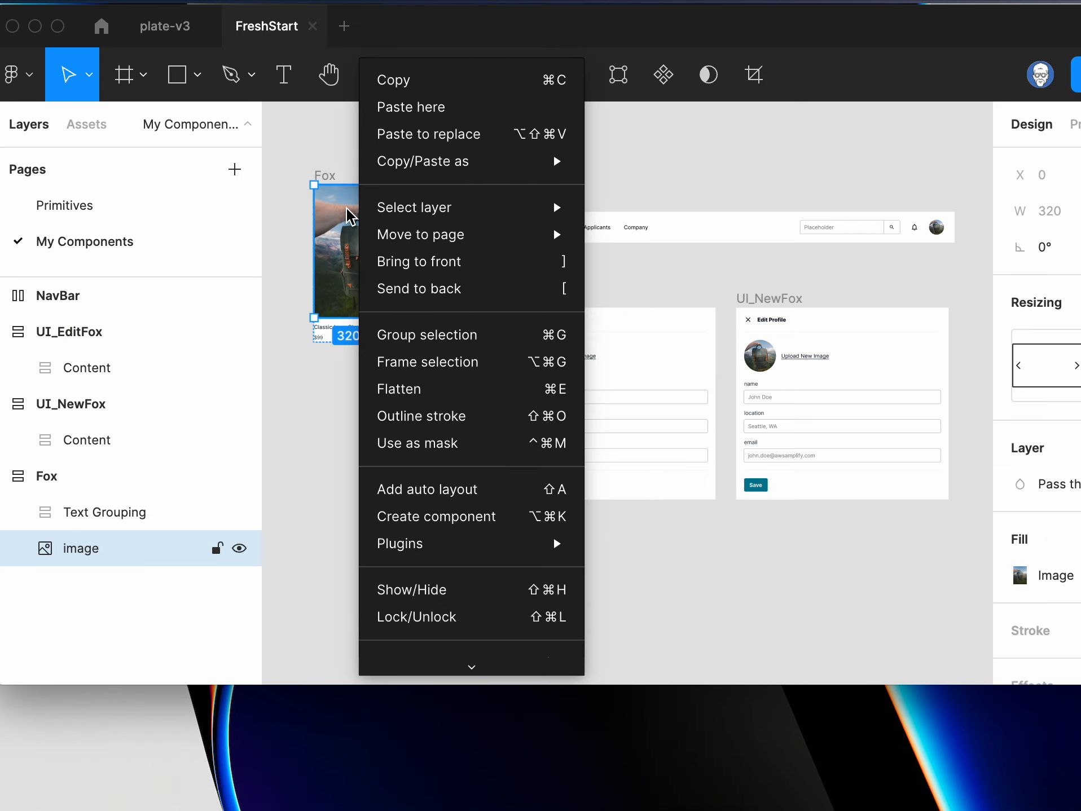
{"action": "left_click", "coordinate": [57, 482]}
{"action": "left_click", "coordinate": [57, 481]}
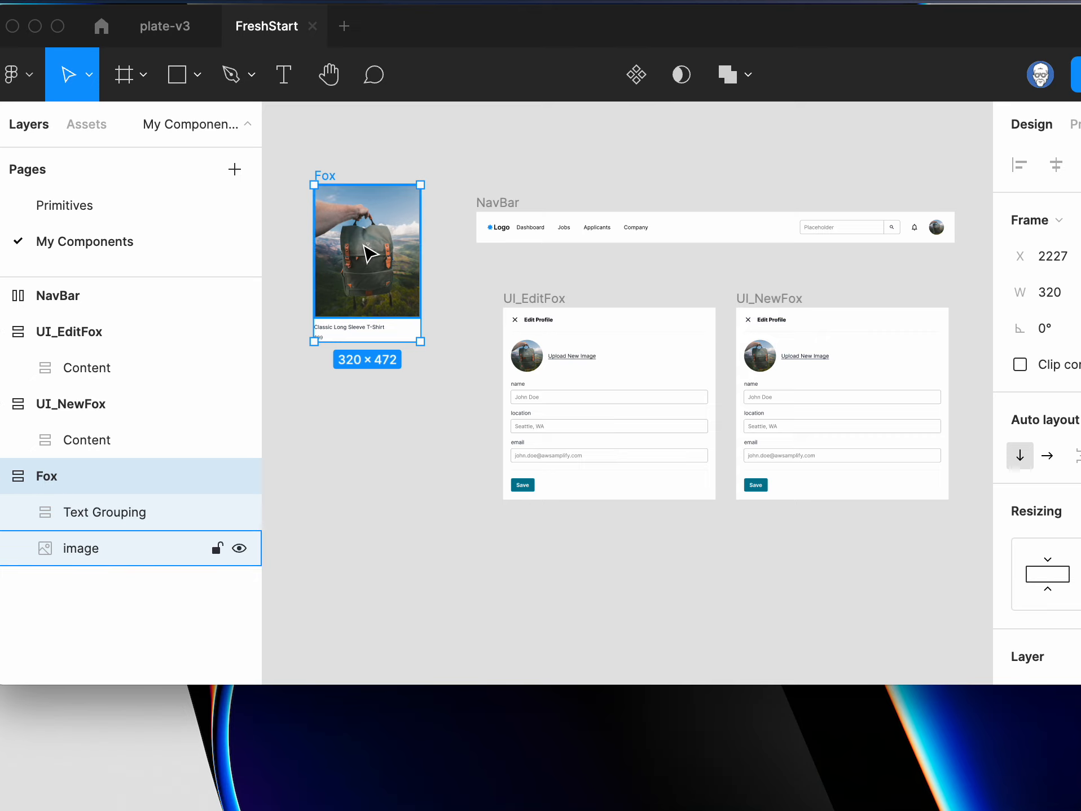
{"action": "right_click", "coordinate": [75, 483]}
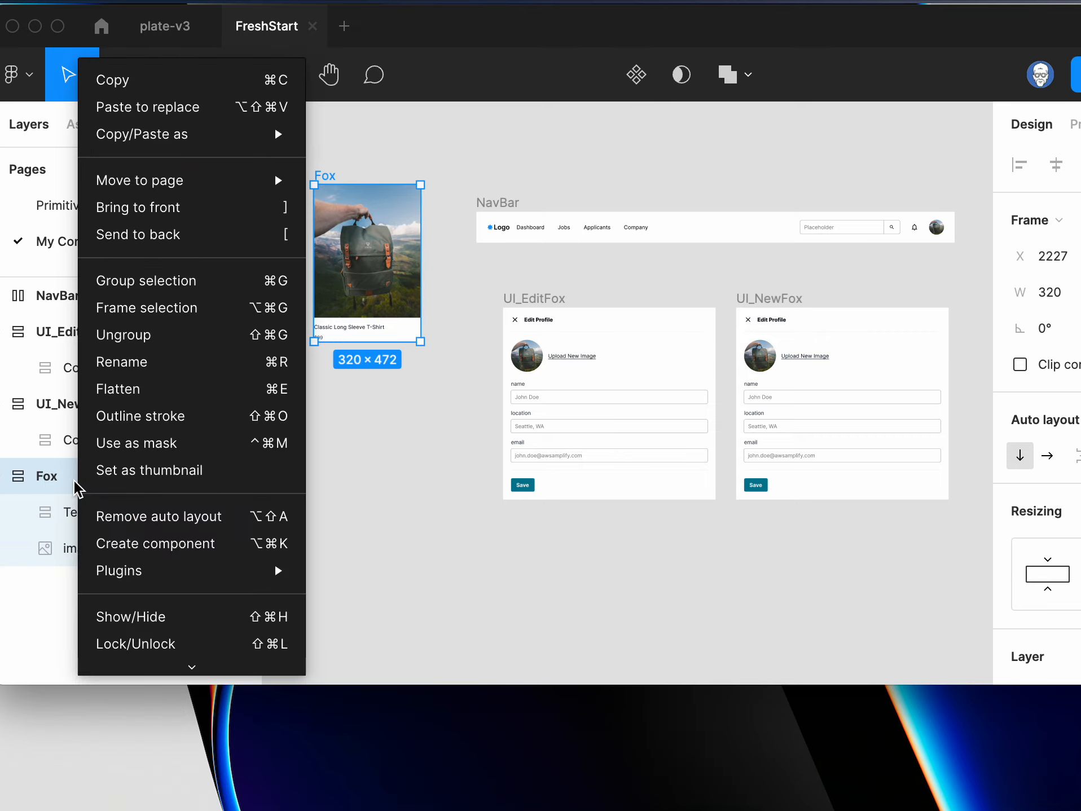
{"action": "left_click", "coordinate": [151, 545]}
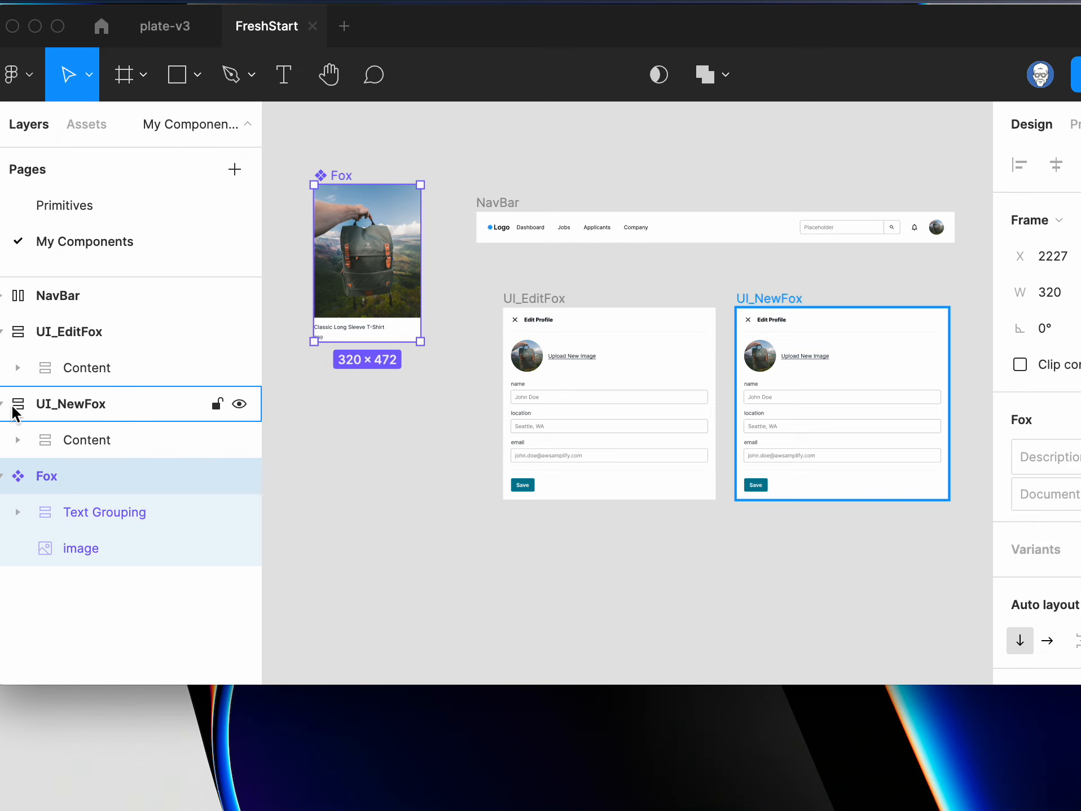
- Convert the UI_NewFox frame into a component
{"action": "left_click", "coordinate": [51, 409]}
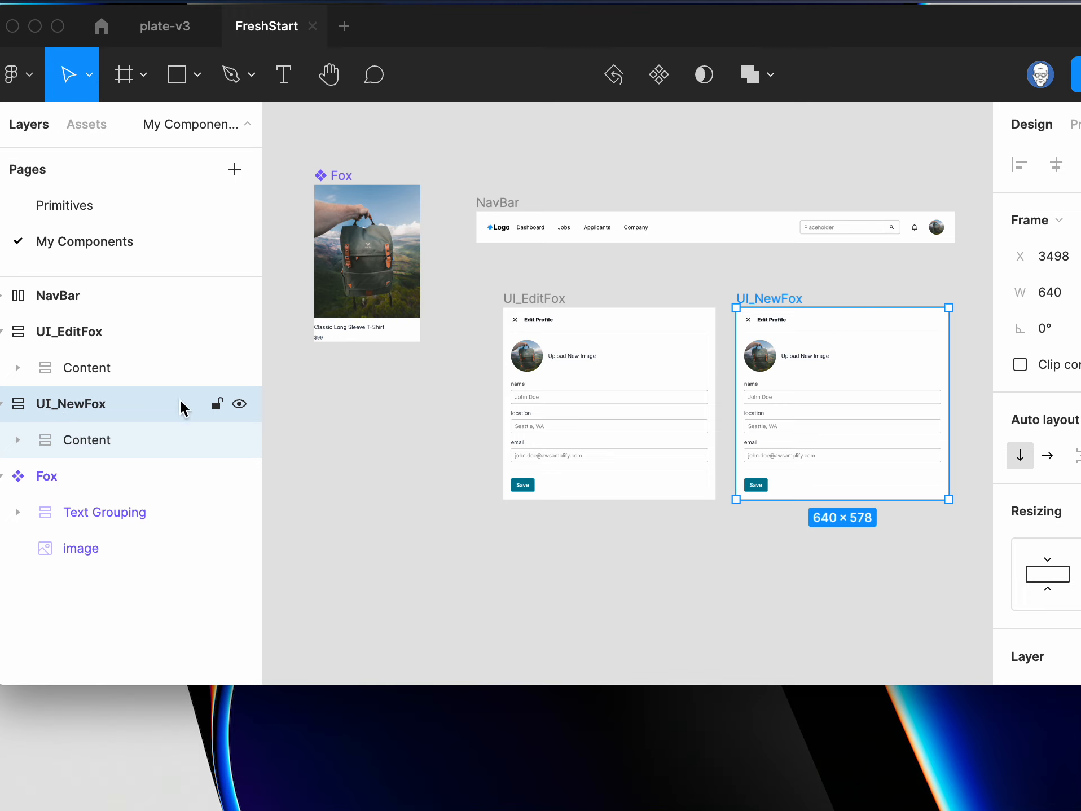
{"action": "right_click", "coordinate": [109, 406]}
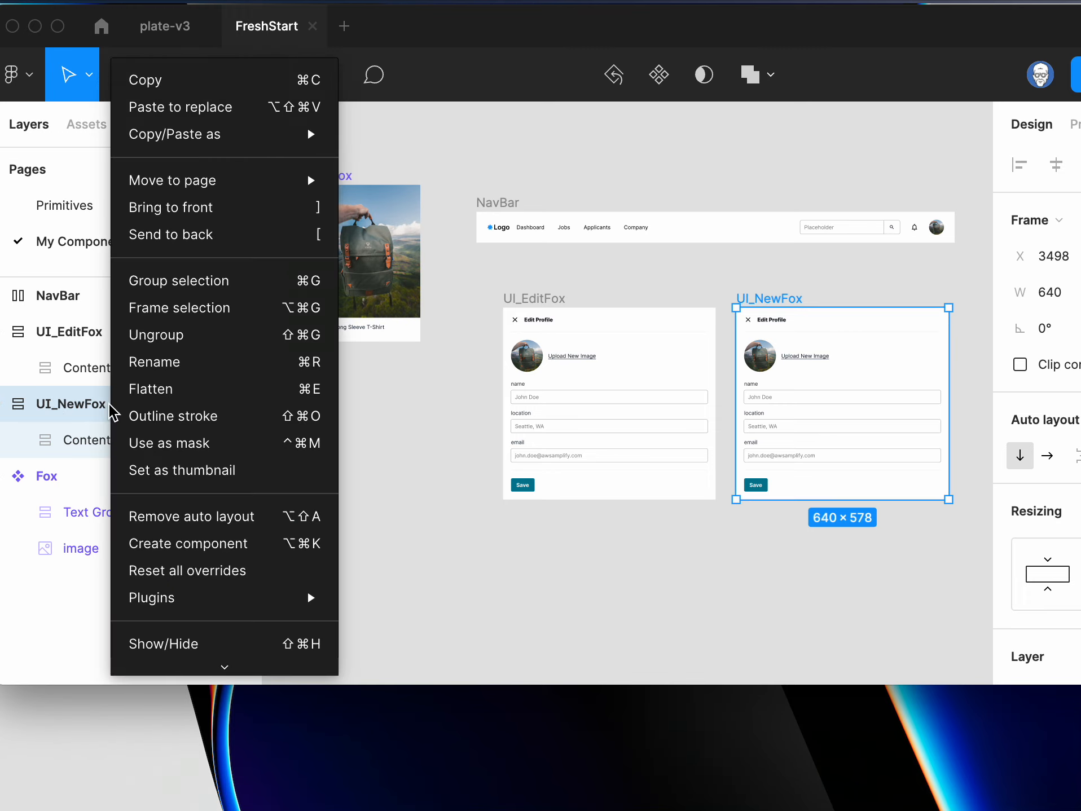
{"action": "left_click", "coordinate": [177, 543]}
- Convert the UI_EditFox frame into a component
{"action": "left_click", "coordinate": [80, 333]}
{"action": "right_click", "coordinate": [80, 333]}
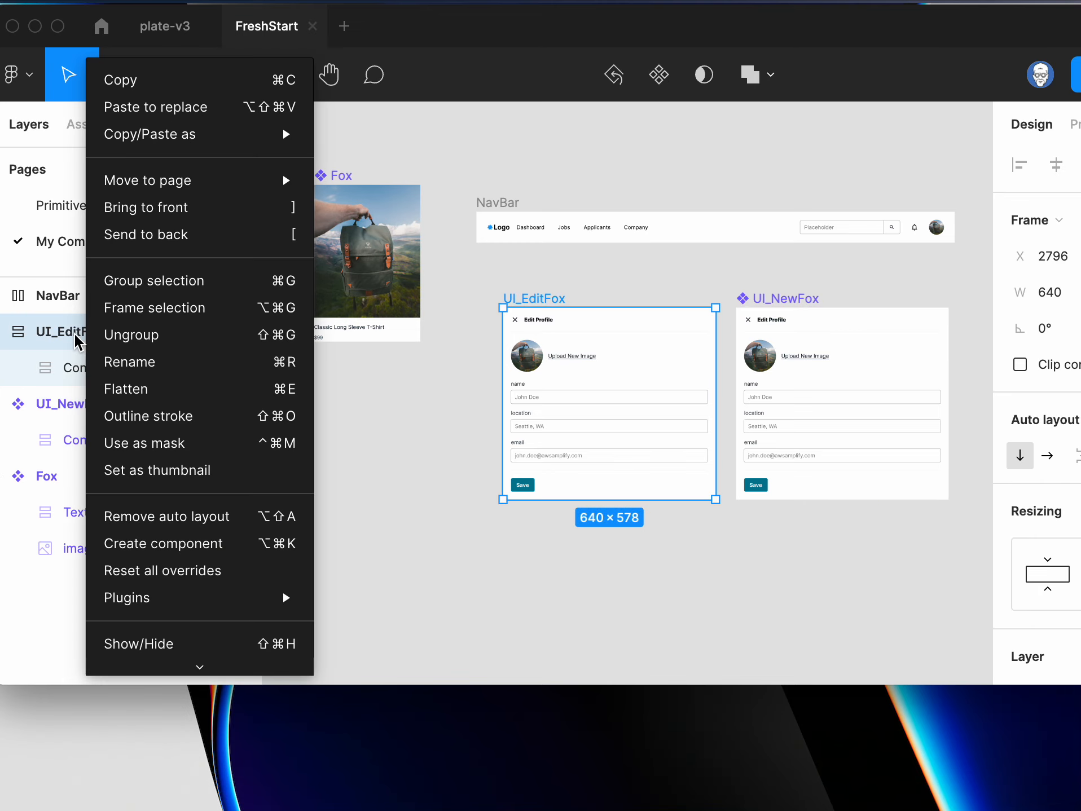
{"action": "left_click", "coordinate": [75, 335]}
{"action": "double_click", "coordinate": [75, 334]}
{"action": "right_click", "coordinate": [77, 335]}
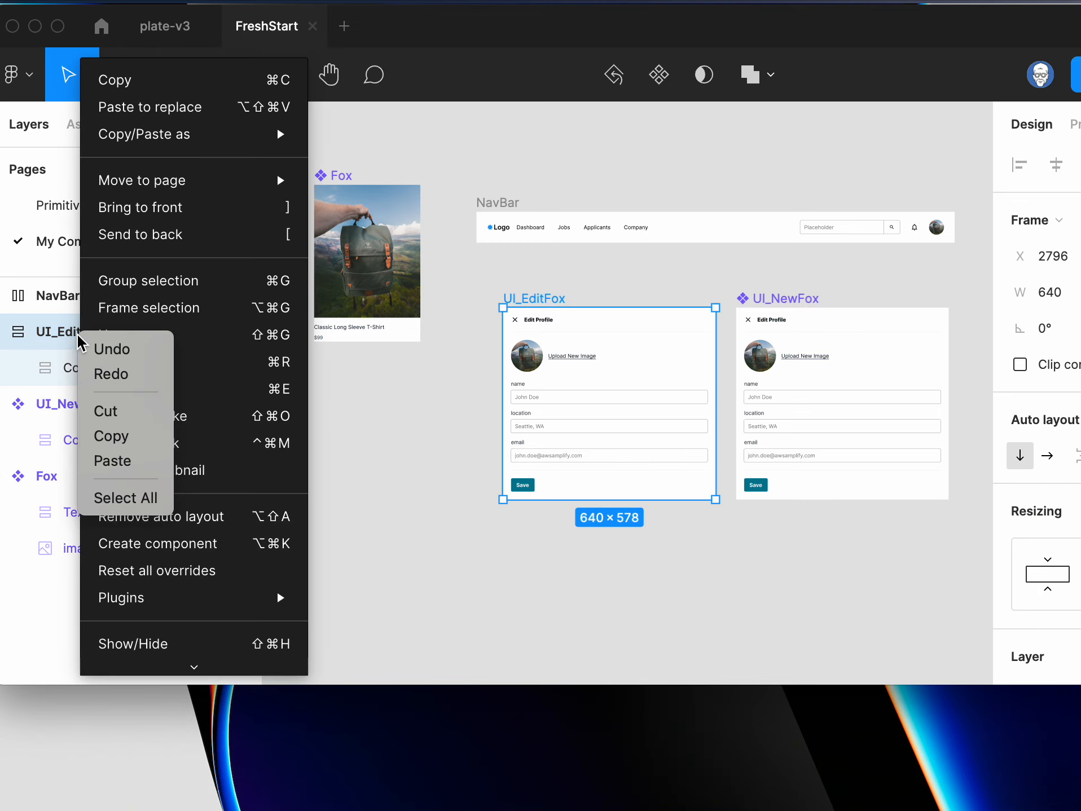
{"action": "left_click", "coordinate": [40, 331]}
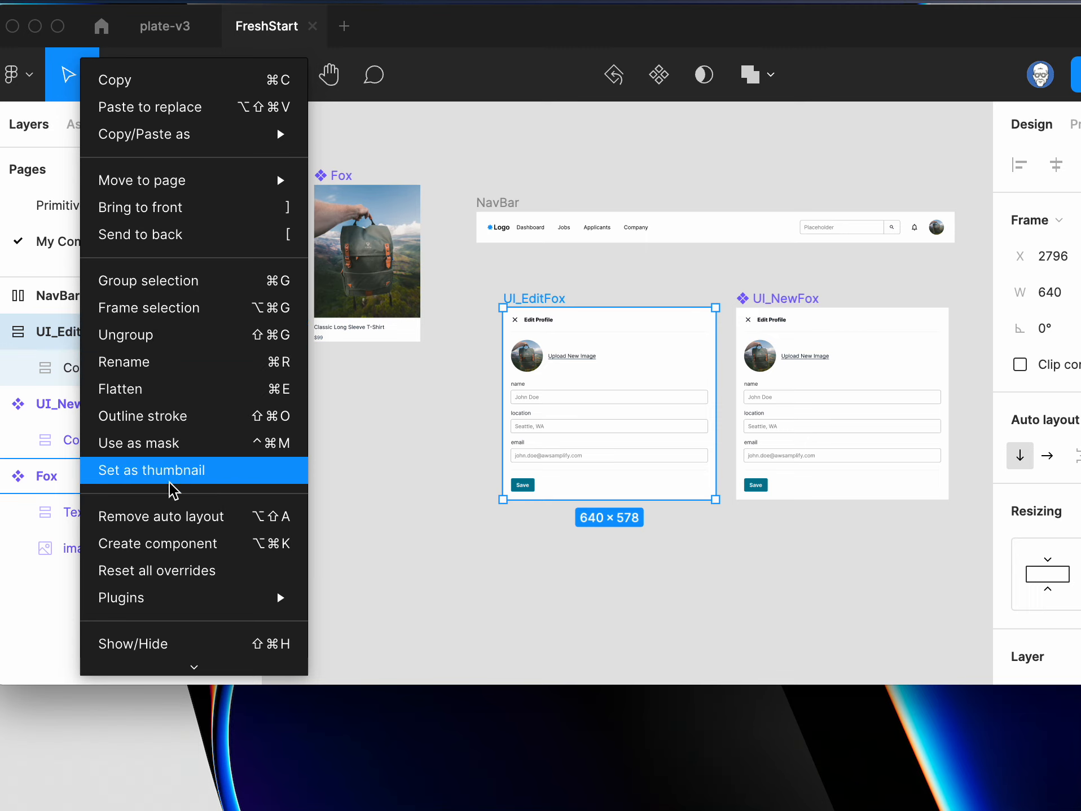
{"action": "left_click", "coordinate": [186, 543]}
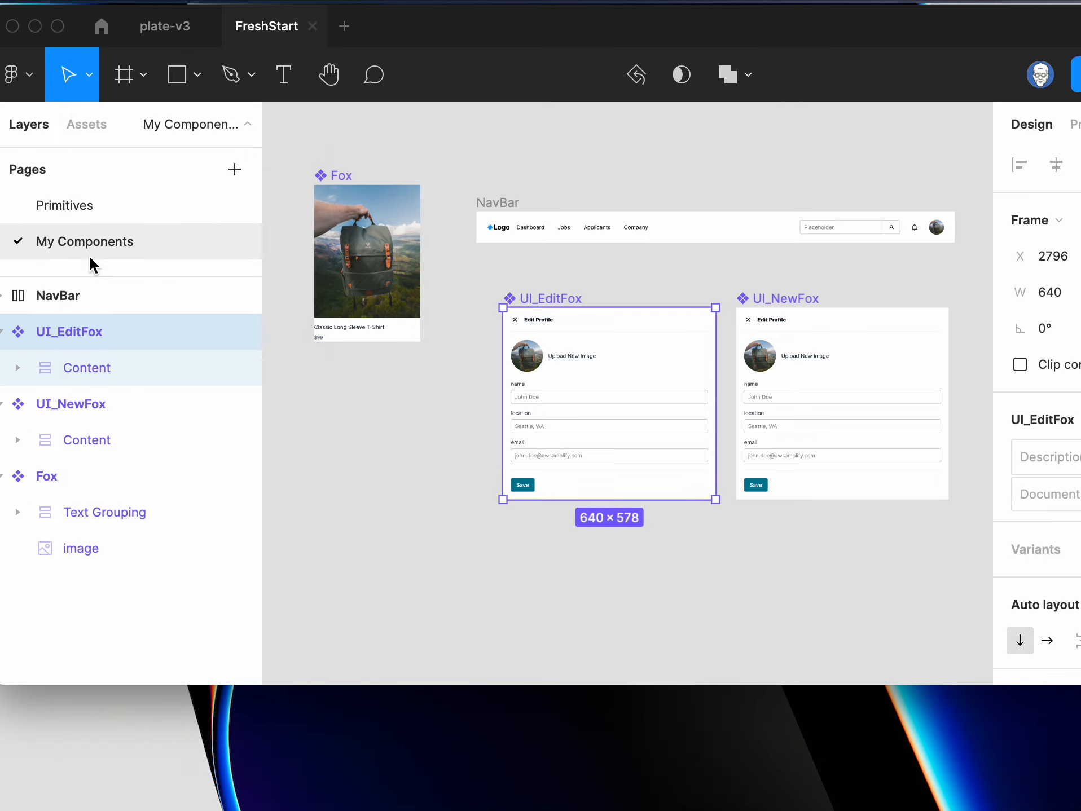
- Convert the NavBar frame into a component and clear the selection
{"action": "left_click", "coordinate": [59, 297]}
{"action": "right_click", "coordinate": [62, 298]}
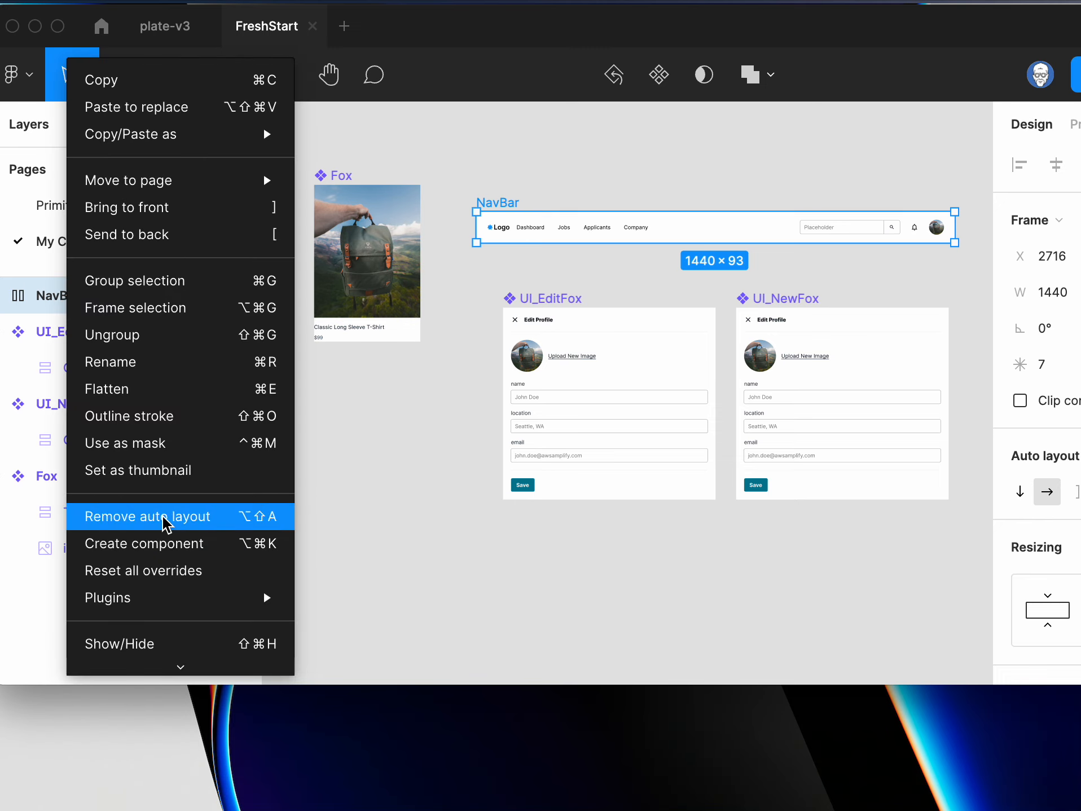
{"action": "left_click", "coordinate": [179, 545]}
{"action": "left_click", "coordinate": [460, 602]}
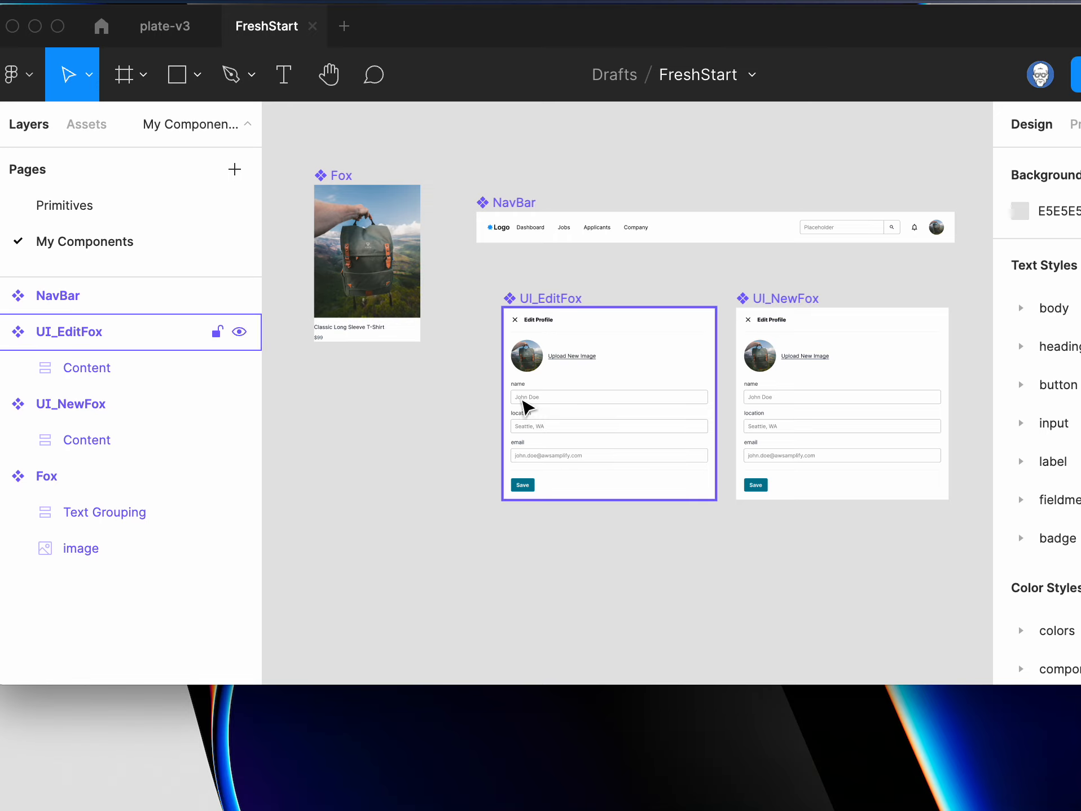
- Open the text of the name label in the UI_EditFox form for editing
{"action": "scroll", "coordinate": [564, 409], "scroll_direction": "up", "scroll_amount": 10}
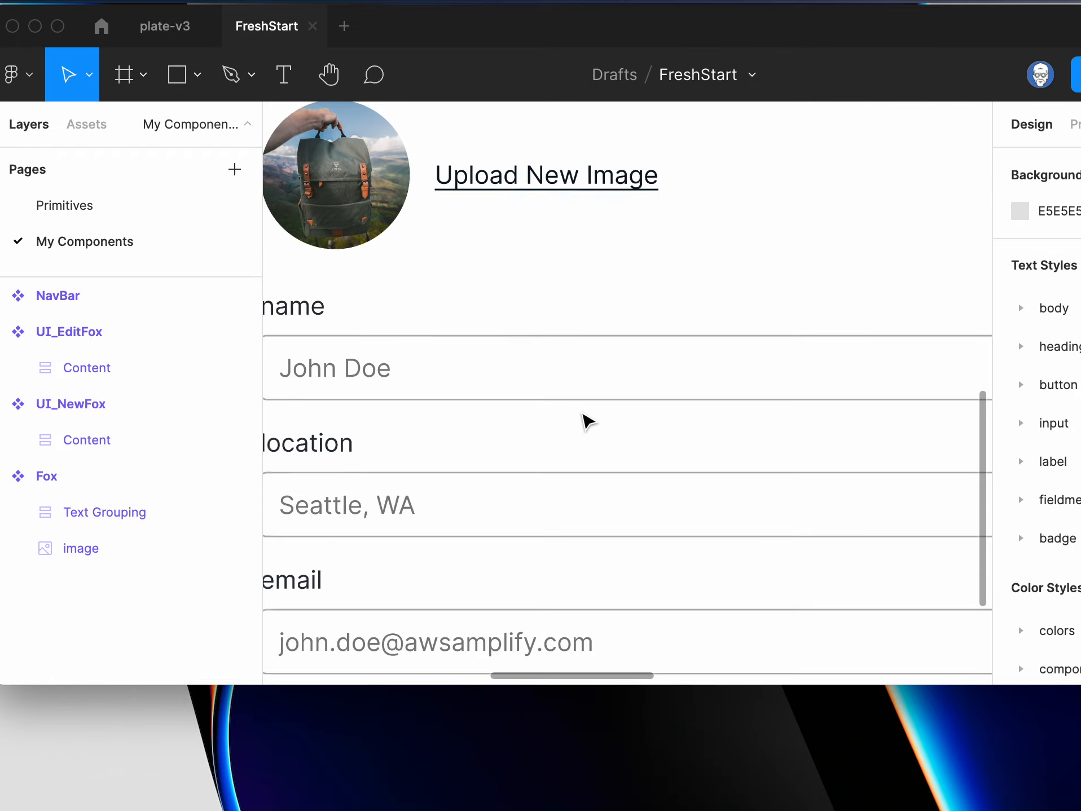
{"action": "scroll", "coordinate": [585, 420], "scroll_direction": "down", "scroll_amount": 5}
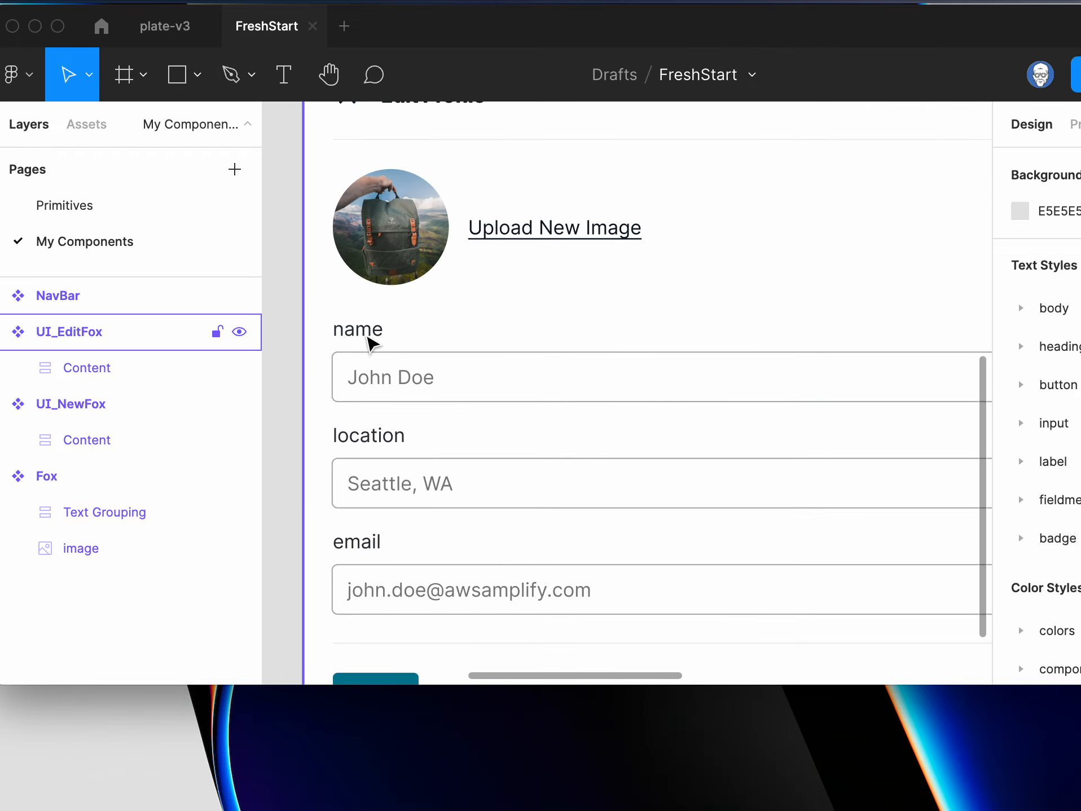
{"action": "left_click", "coordinate": [368, 338]}
{"action": "double_click", "coordinate": [369, 339]}
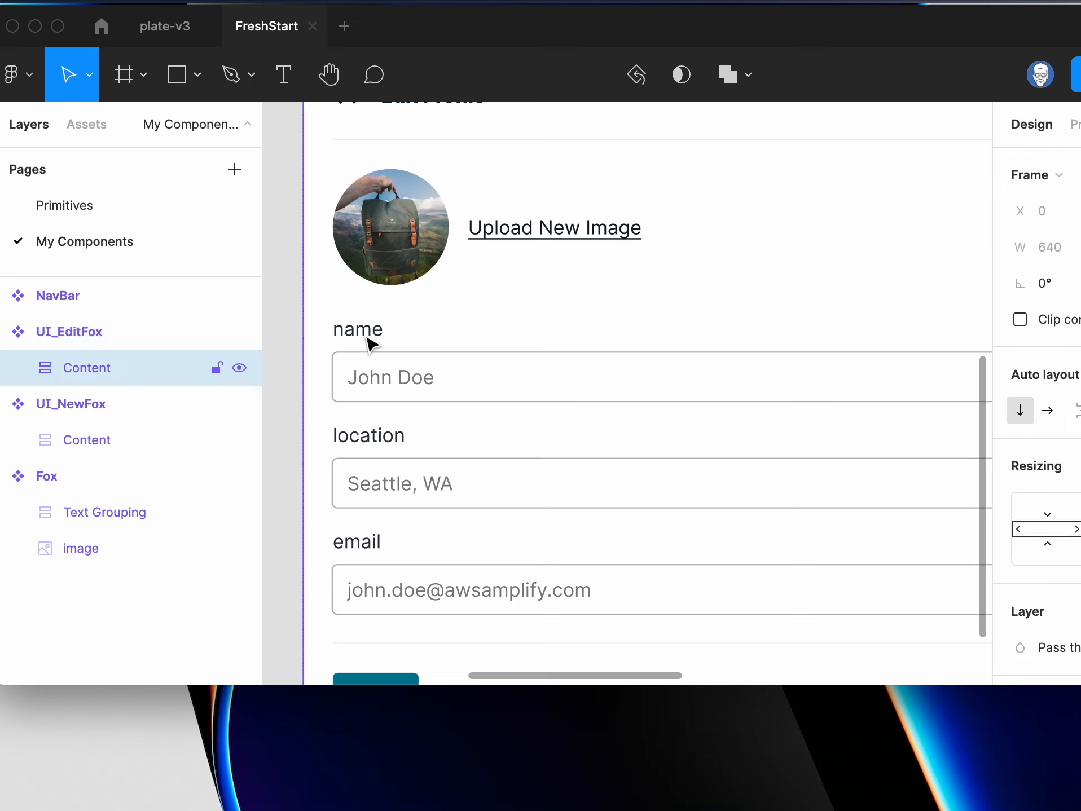
{"action": "double_click", "coordinate": [368, 338]}
{"action": "double_click", "coordinate": [369, 339]}
{"action": "double_click", "coordinate": [368, 339]}
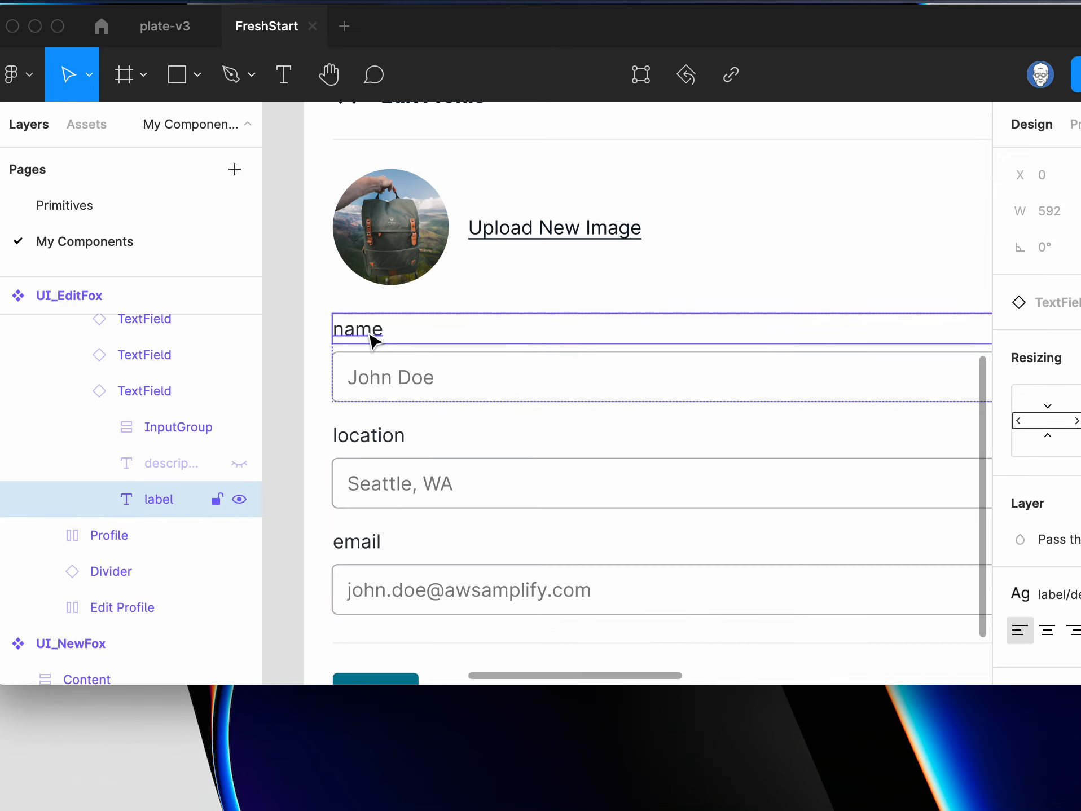
{"action": "double_click", "coordinate": [370, 338]}
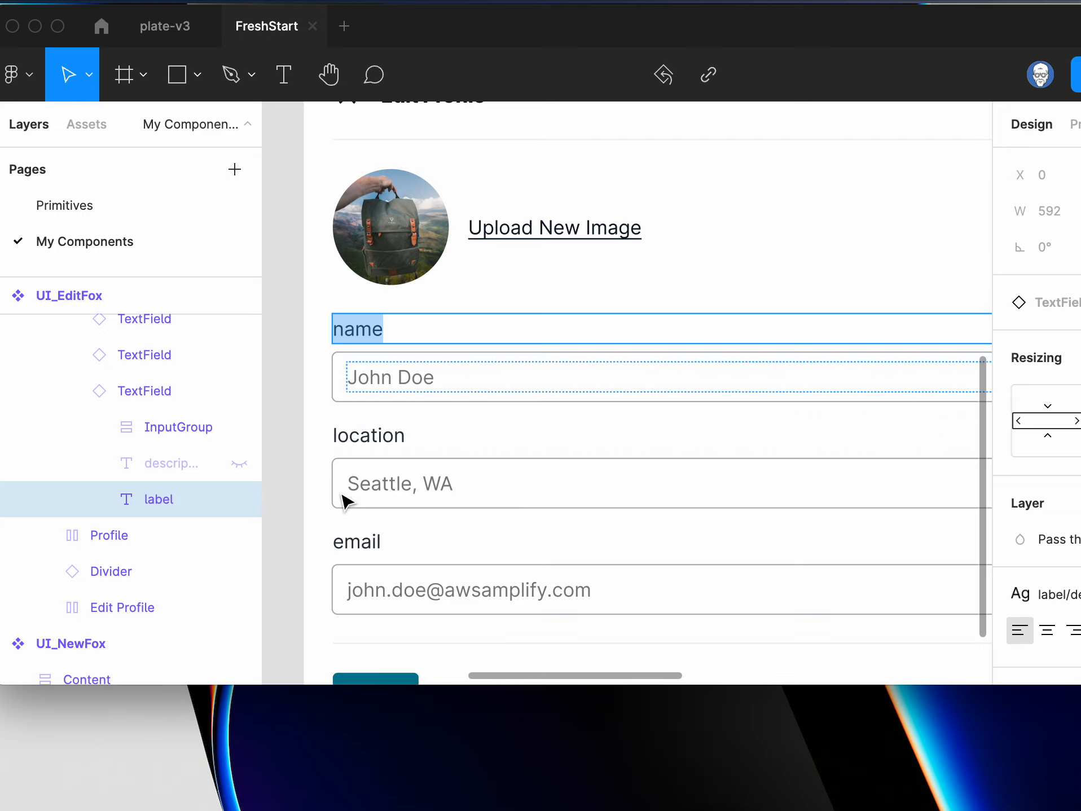
- Change the location label in the UI_EditFox form to id
{"action": "left_click", "coordinate": [372, 439]}
{"action": "double_click", "coordinate": [372, 438]}
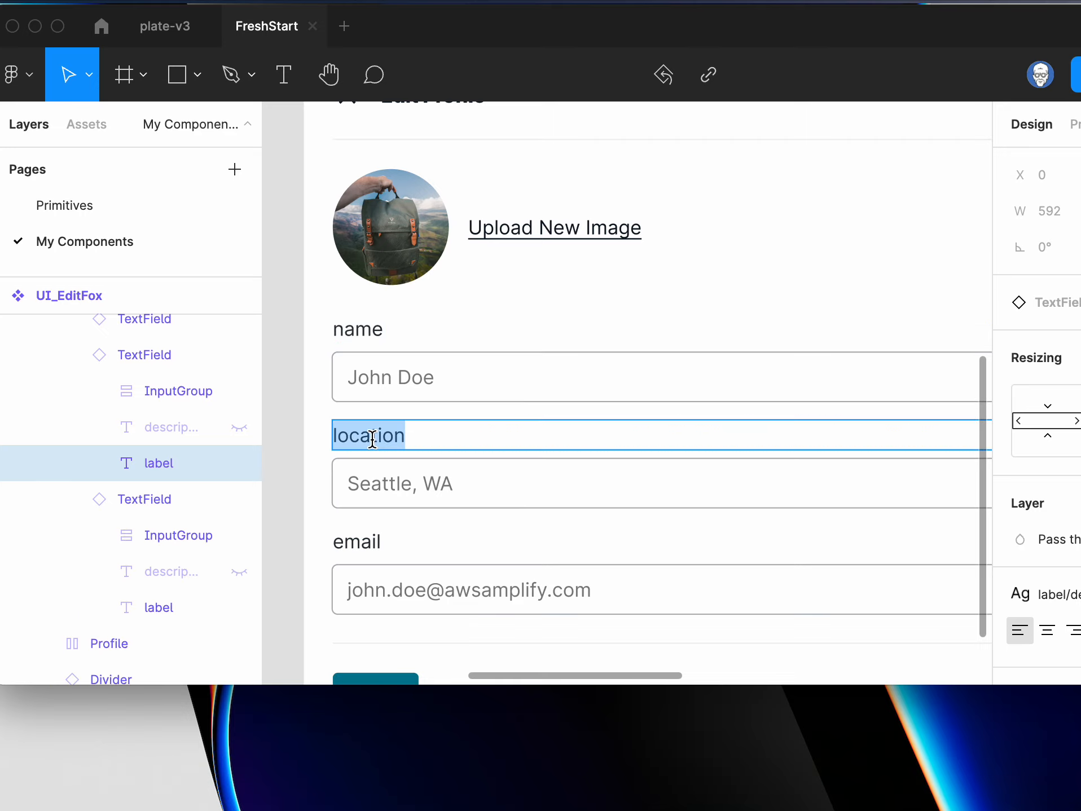
{"action": "type", "text": "id"}
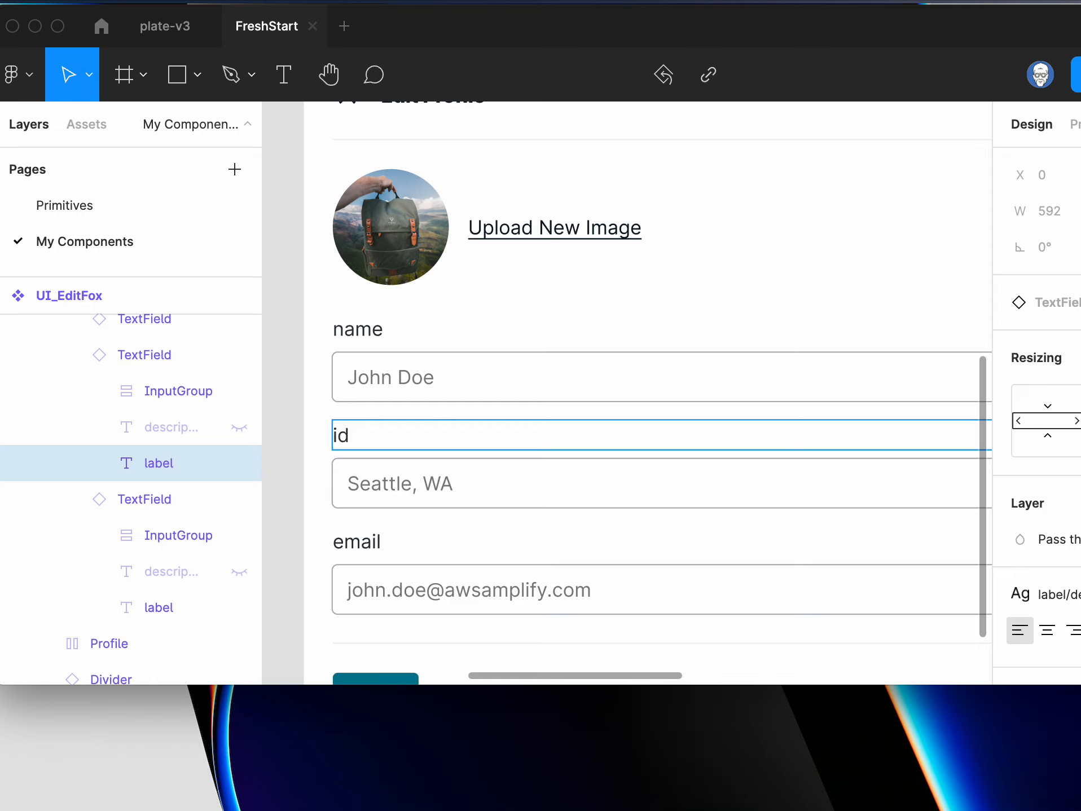
- Change the email label in the UI_EditFox form to image
{"action": "double_click", "coordinate": [374, 542]}
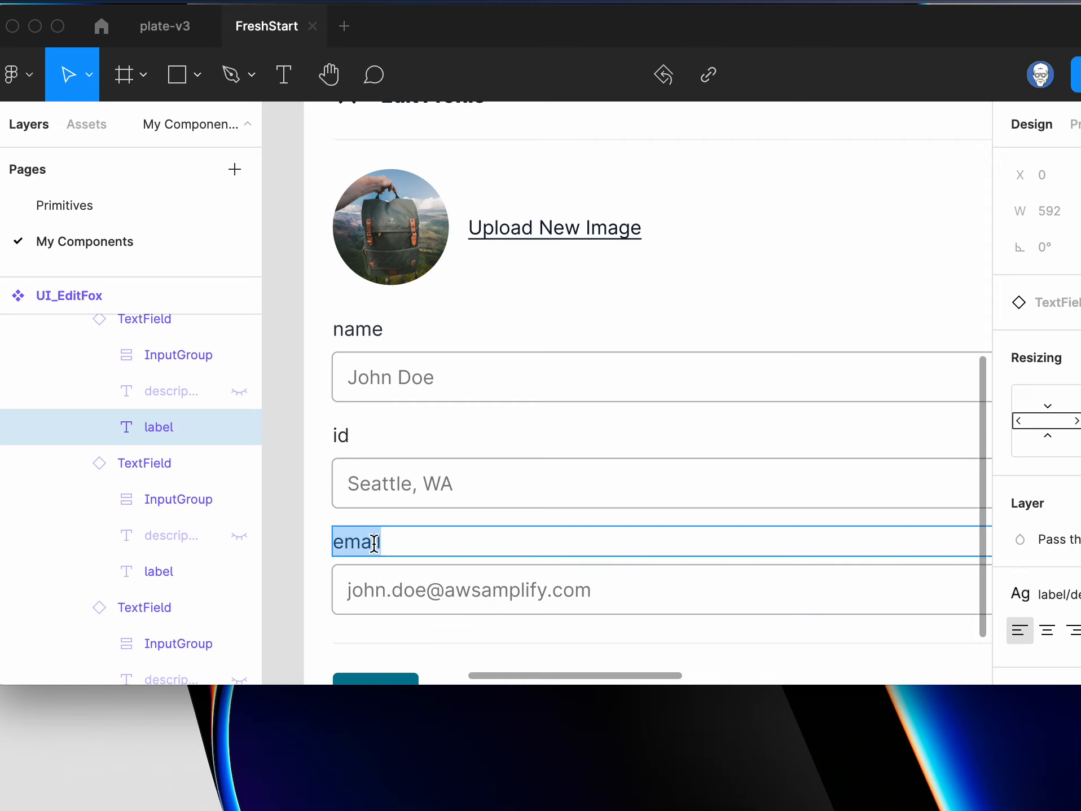
{"action": "double_click", "coordinate": [350, 436]}
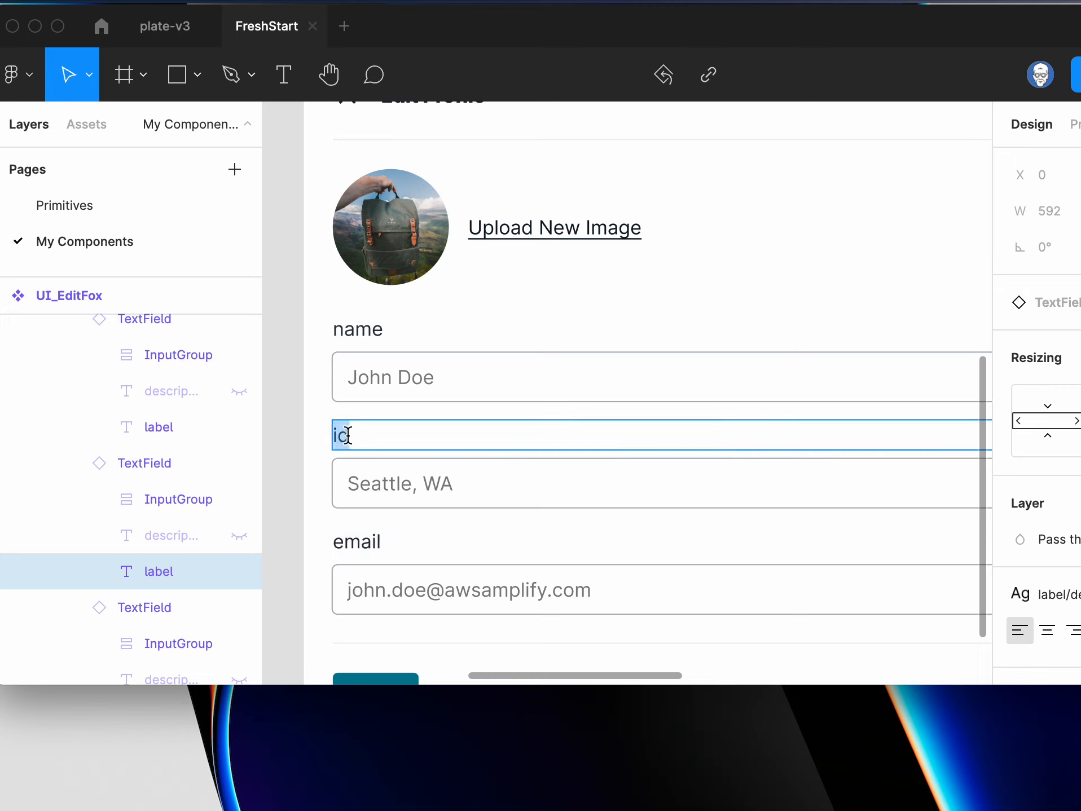
{"action": "double_click", "coordinate": [357, 543]}
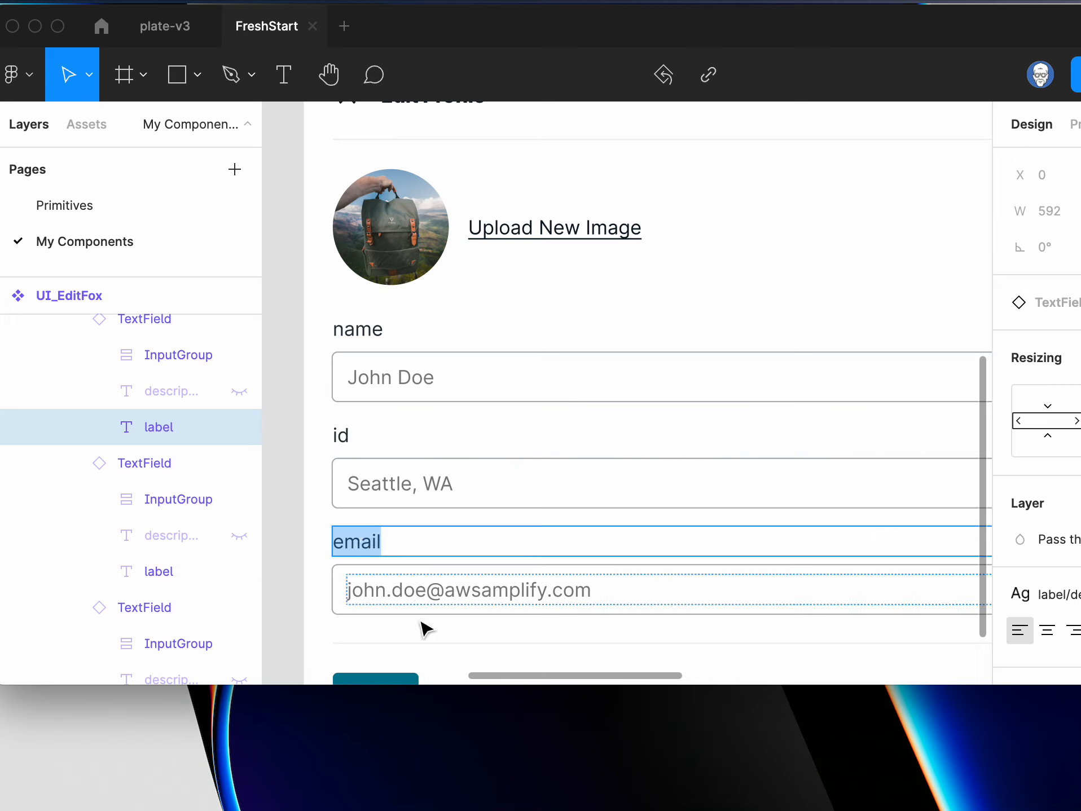
{"action": "type", "text": "im"}
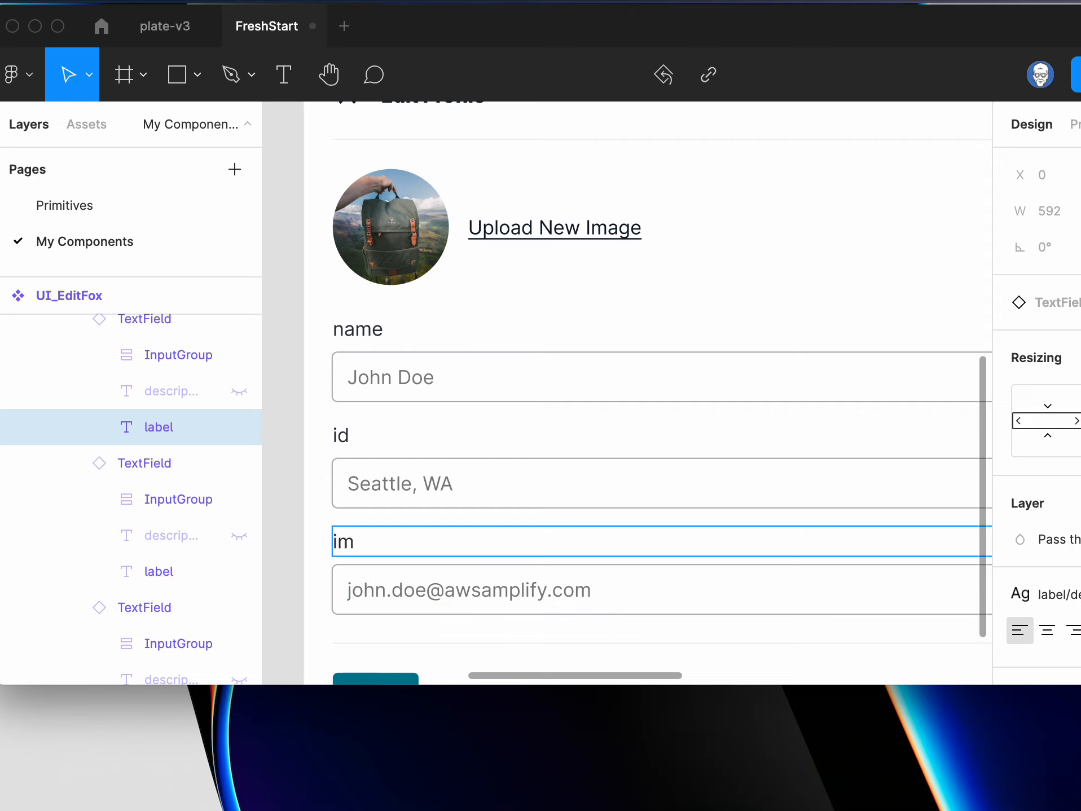
{"action": "type", "text": "age"}
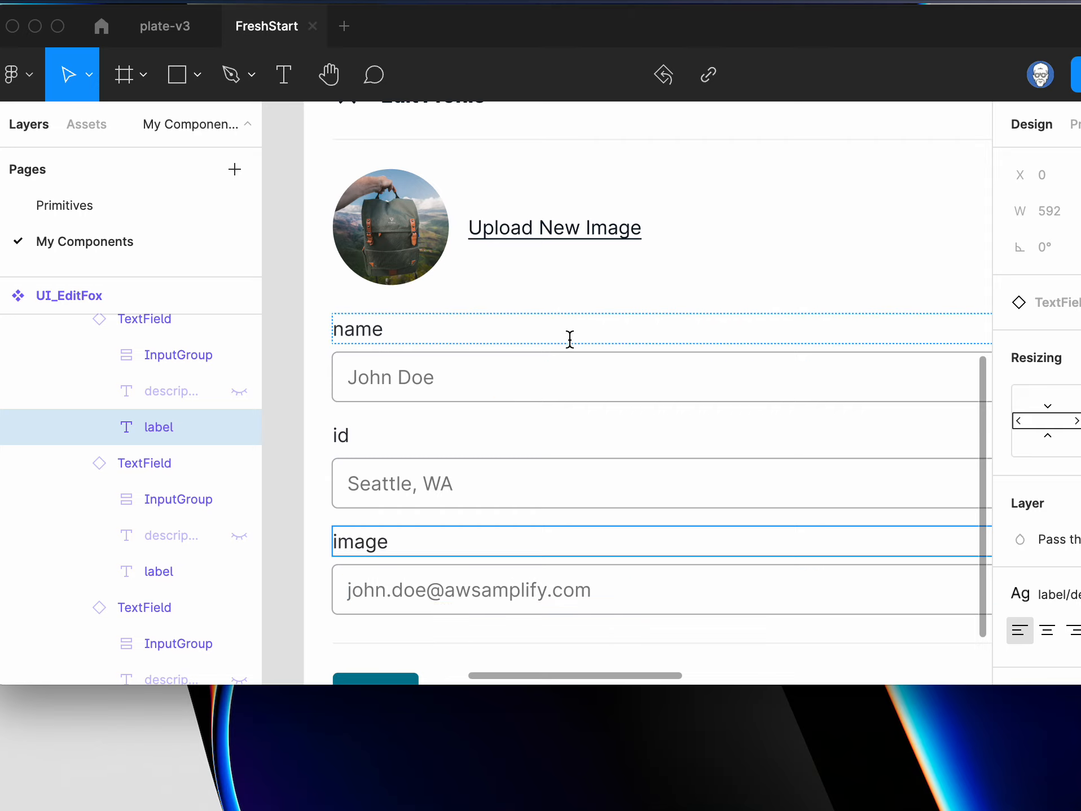
{"action": "left_click", "coordinate": [569, 337]}
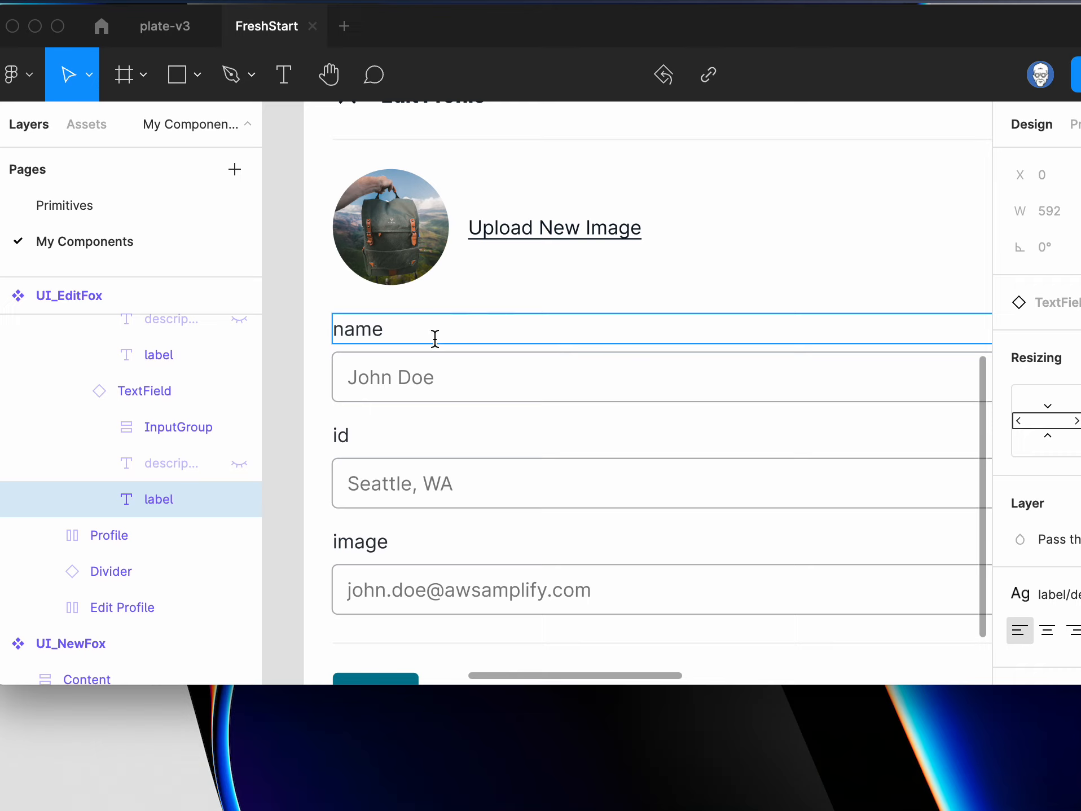
- Change the location label in the UI_NewFox form to id
{"action": "left_click", "coordinate": [49, 298]}
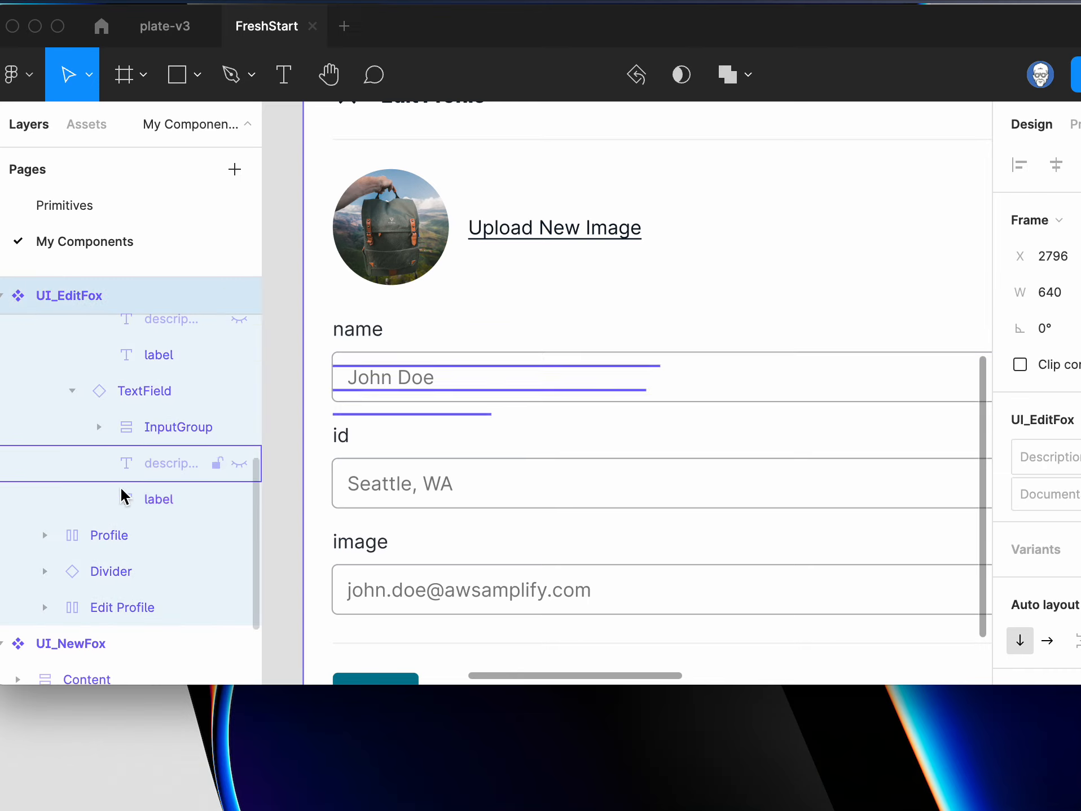
{"action": "left_click", "coordinate": [117, 647]}
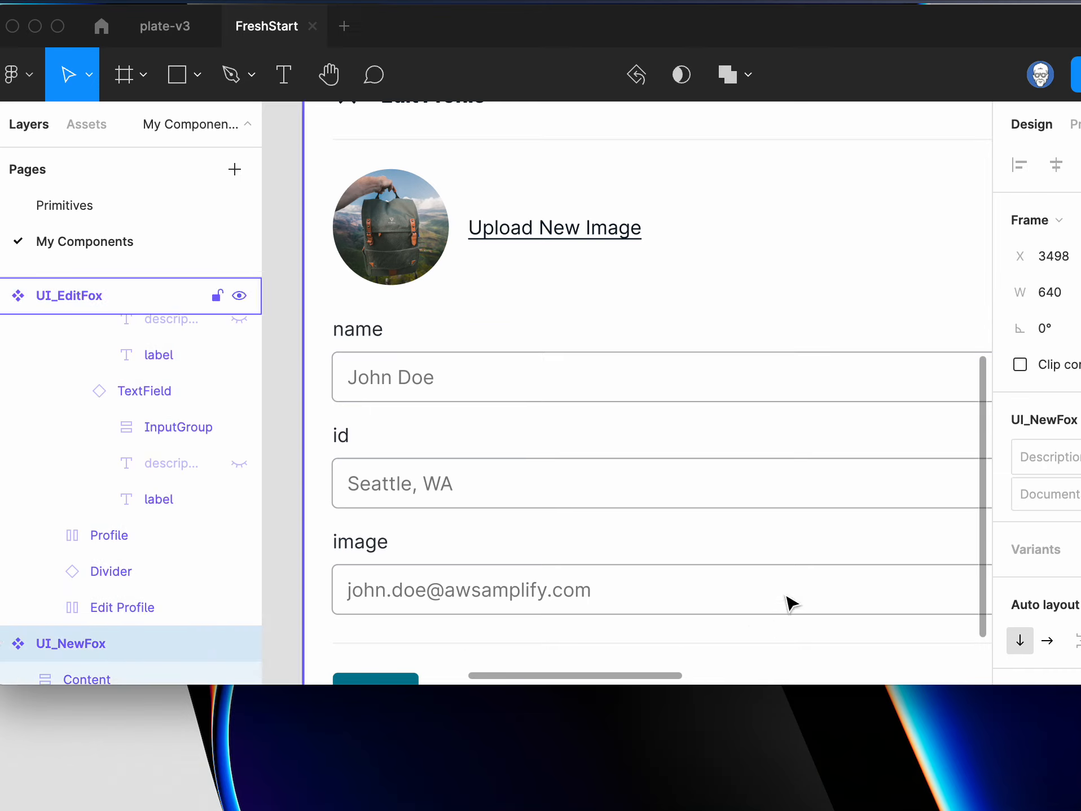
{"action": "scroll", "coordinate": [788, 603], "scroll_direction": "down", "scroll_amount": 10}
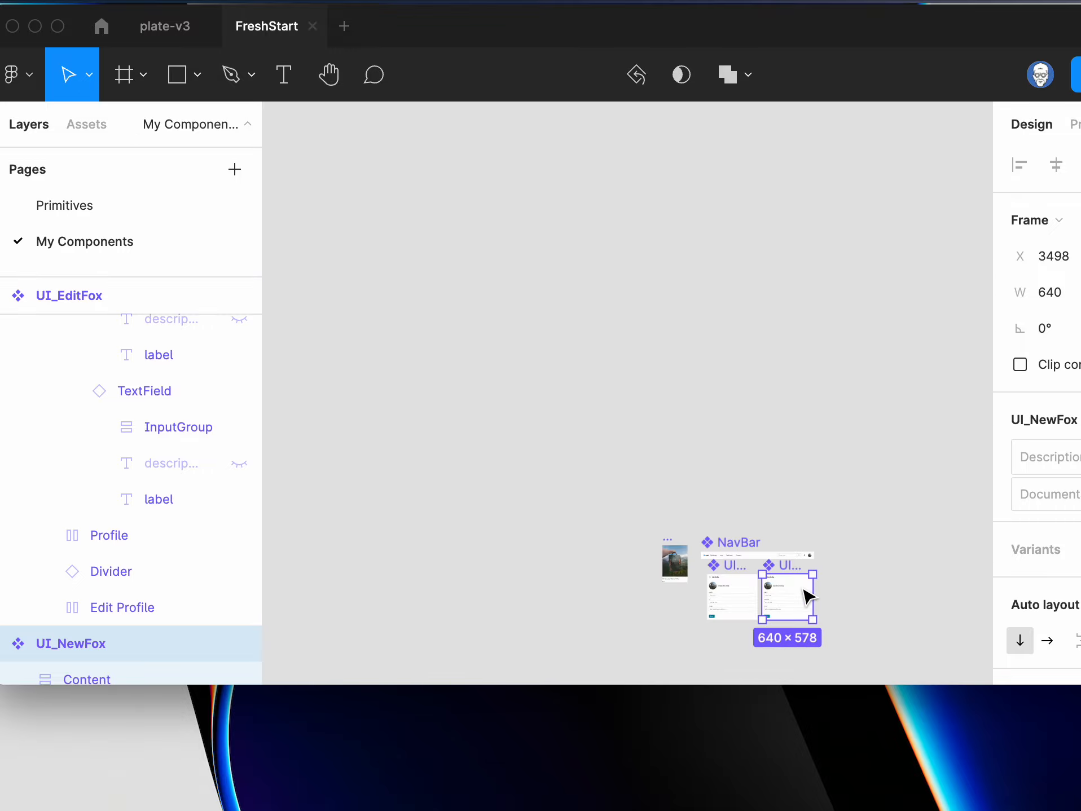
{"action": "scroll", "coordinate": [789, 623], "scroll_direction": "up", "scroll_amount": 10}
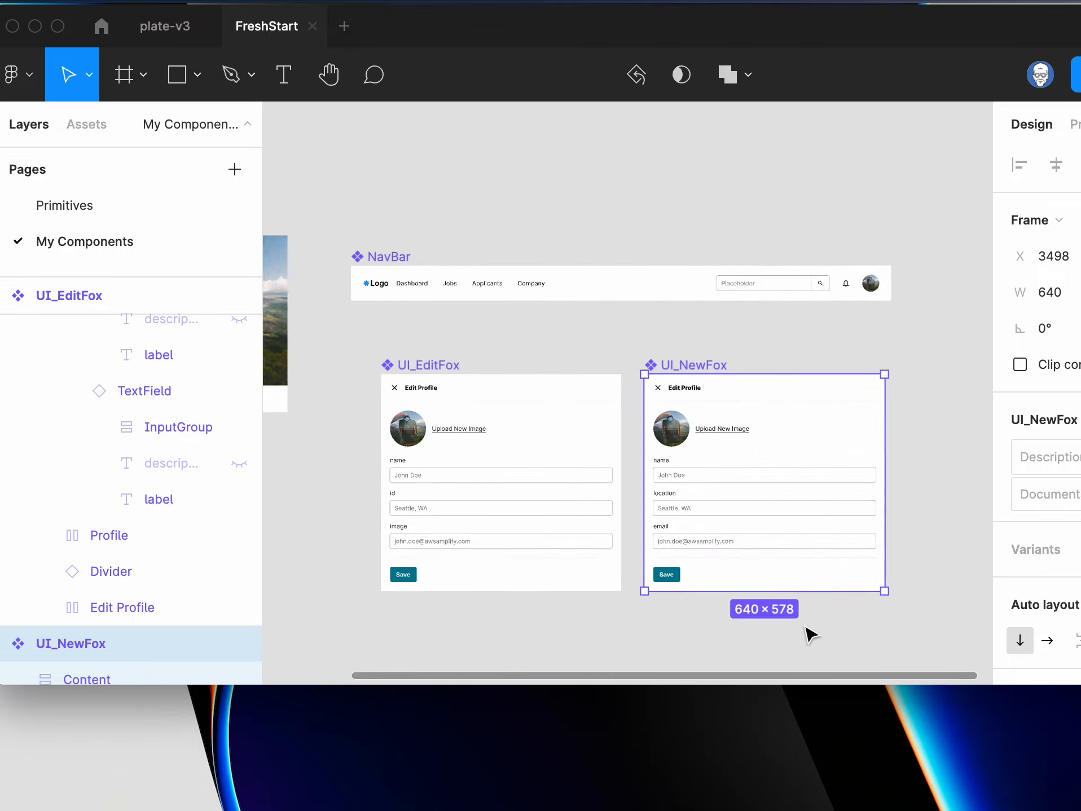
{"action": "scroll", "coordinate": [809, 632], "scroll_direction": "up", "scroll_amount": 5}
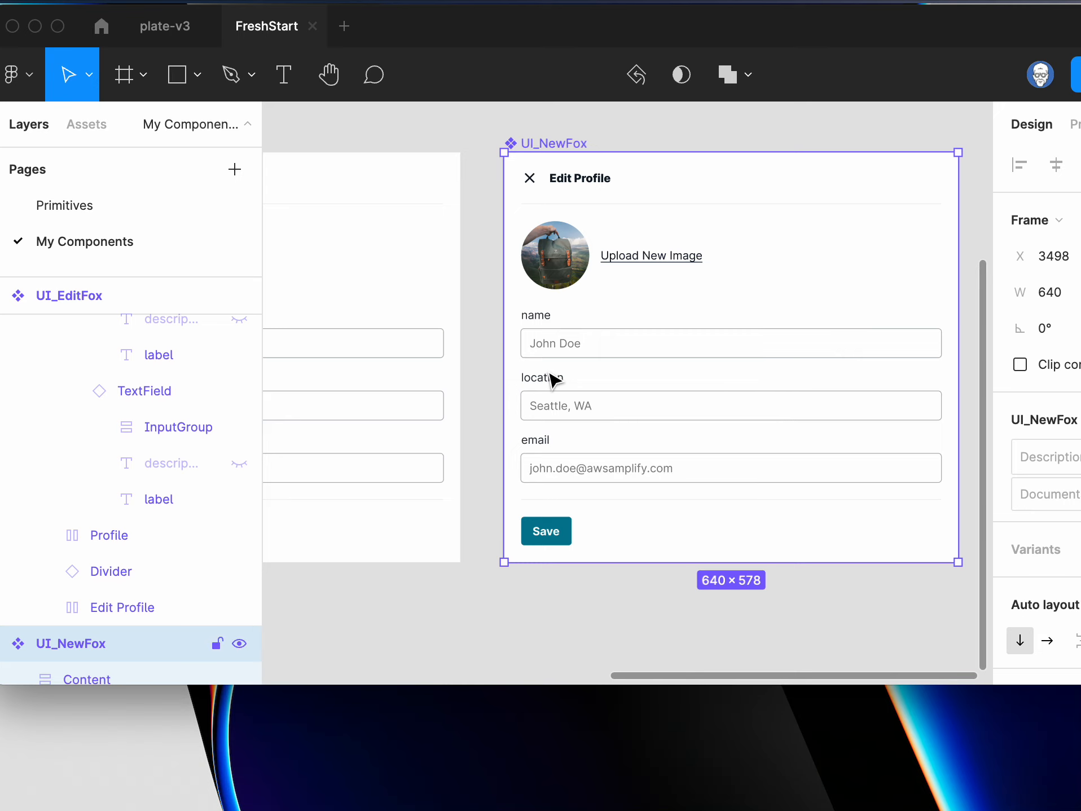
{"action": "double_click", "coordinate": [550, 381]}
{"action": "double_click", "coordinate": [546, 376]}
{"action": "double_click", "coordinate": [546, 377]}
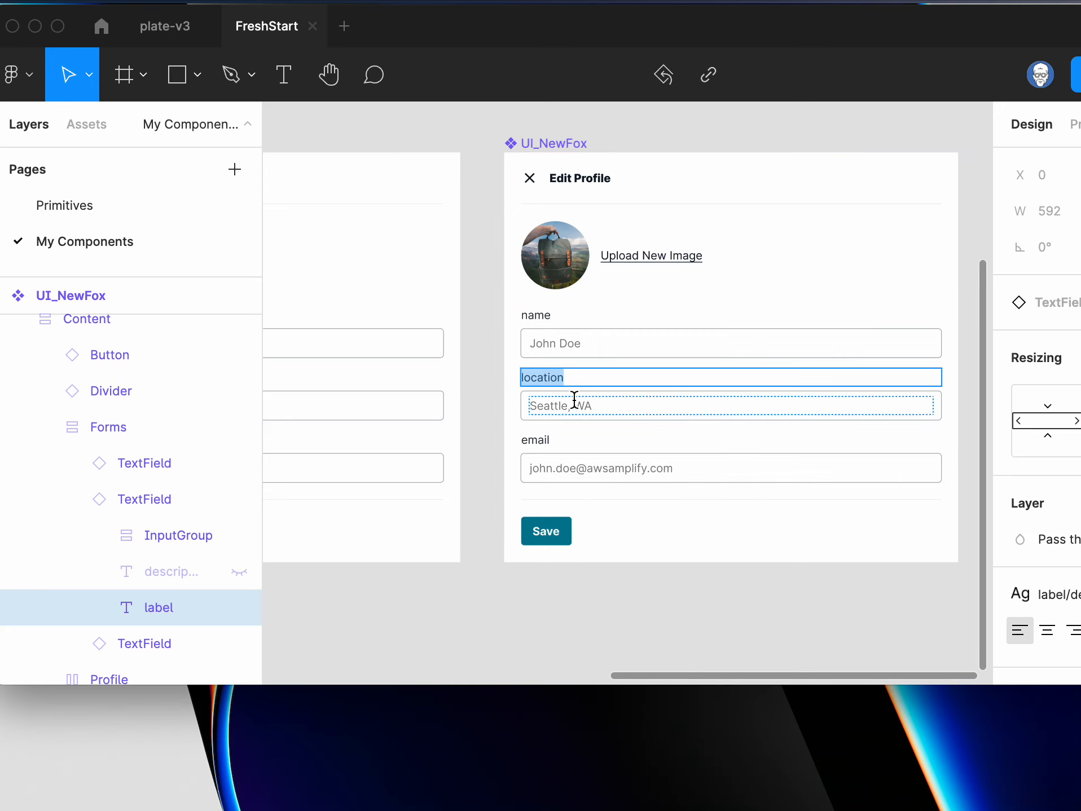
{"action": "type", "text": "id"}
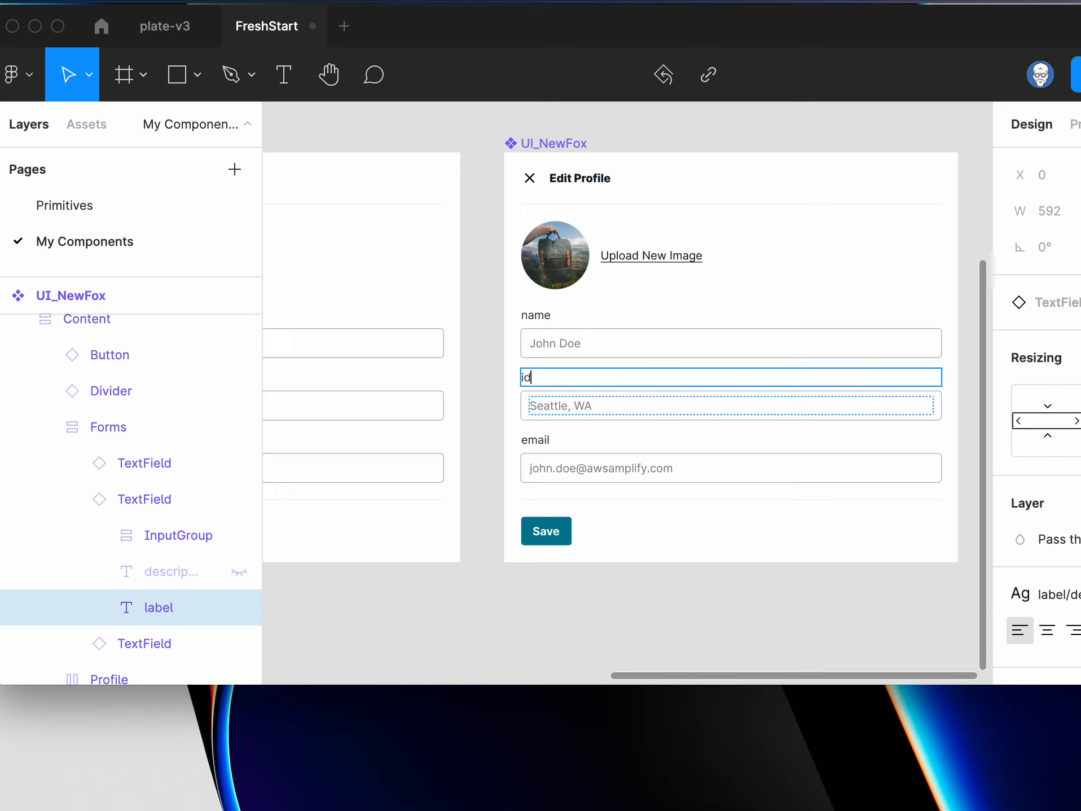
- Change the email label in the UI_NewFox form to image
{"action": "double_click", "coordinate": [533, 440]}
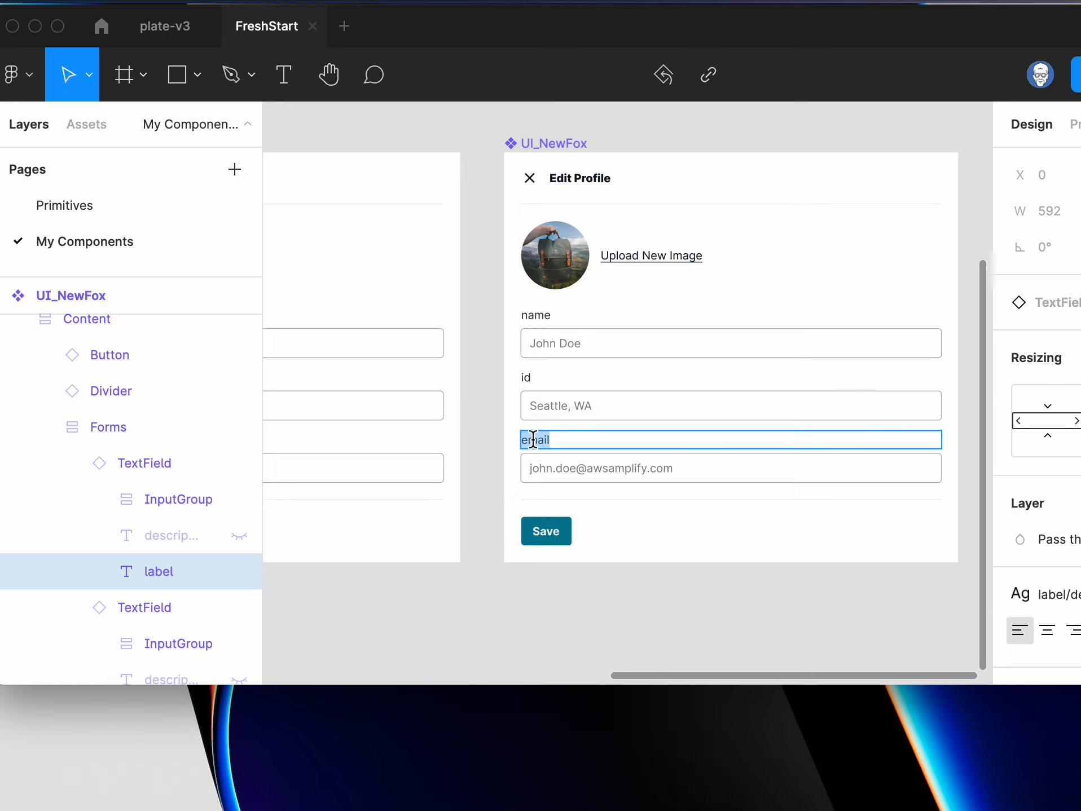
{"action": "key", "text": "BackSpace"}
{"action": "key", "text": "Escape"}
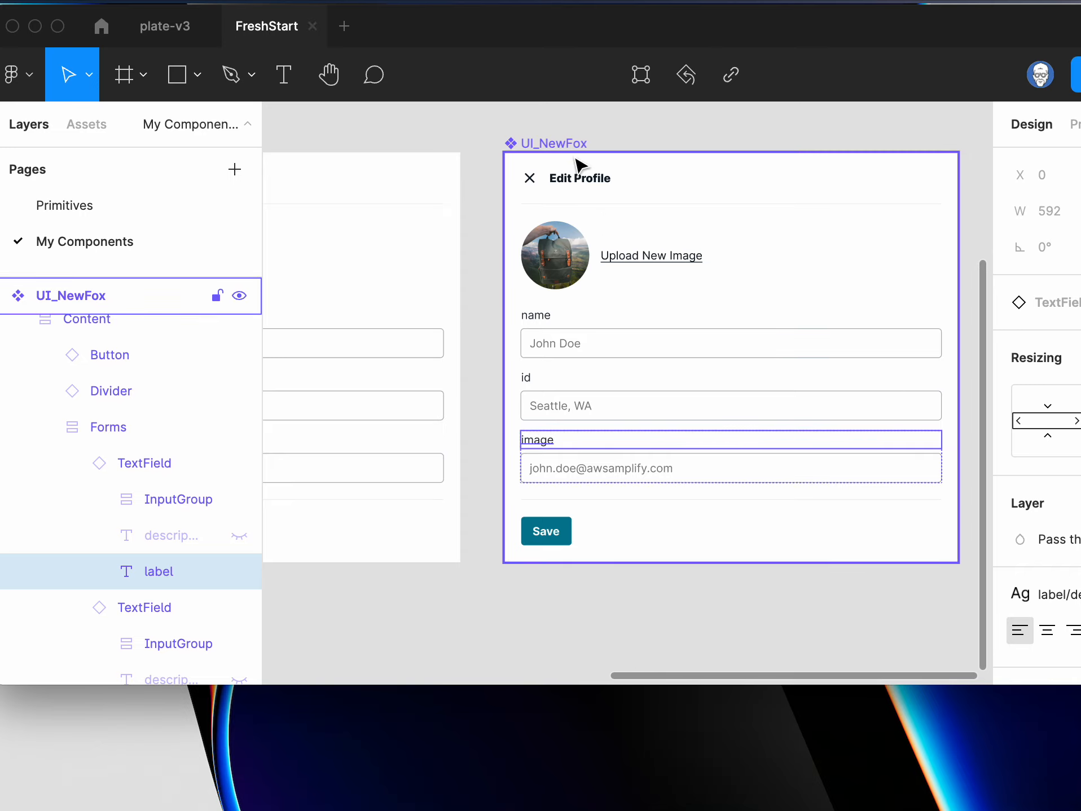
- Replace the Edit Profile heading of the UI_NewFox component with "Create a Fox"
{"action": "double_click", "coordinate": [573, 183]}
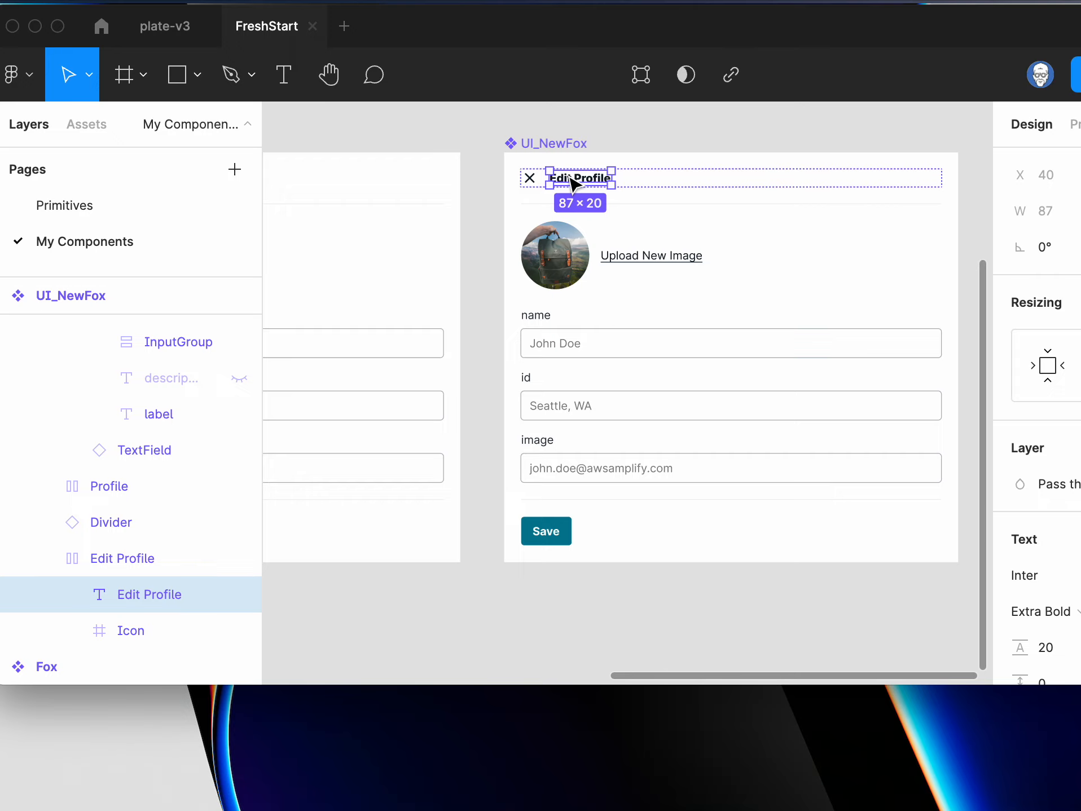
{"action": "double_click", "coordinate": [570, 181]}
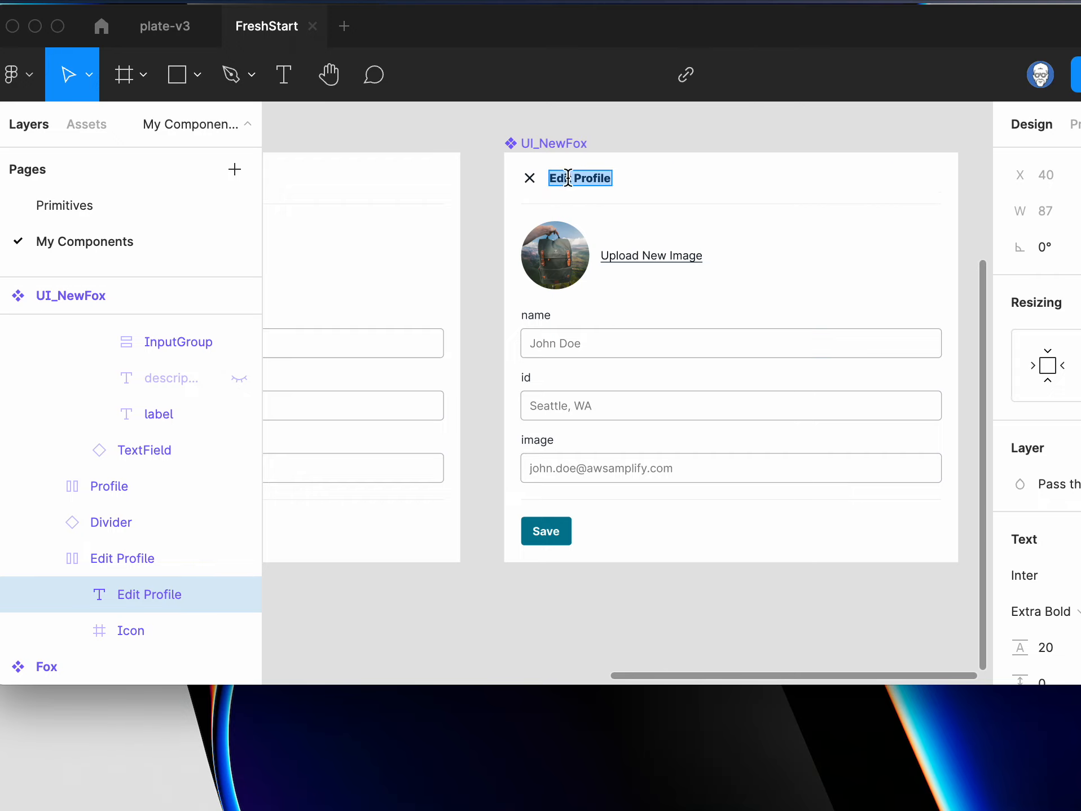
{"action": "type", "text": "N"}
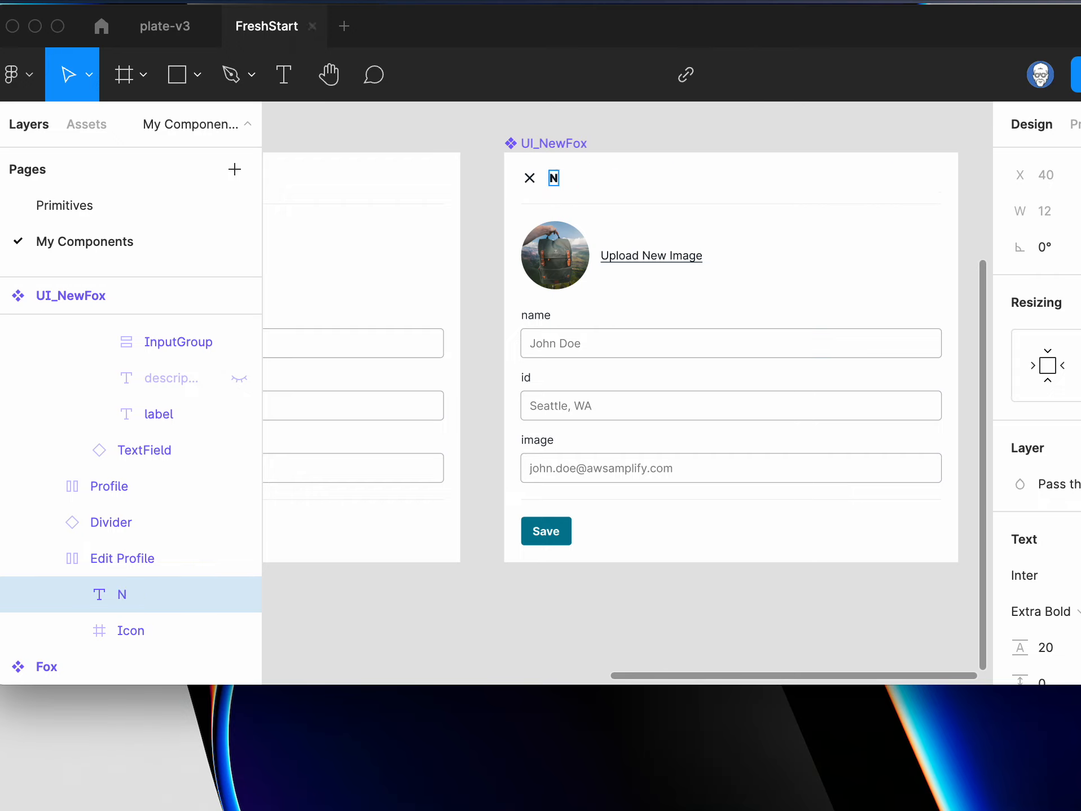
{"action": "key", "text": "BackSpace"}
{"action": "type", "text": "N"}
{"action": "key", "text": "BackSpace"}
{"action": "type", "text": "Create"}
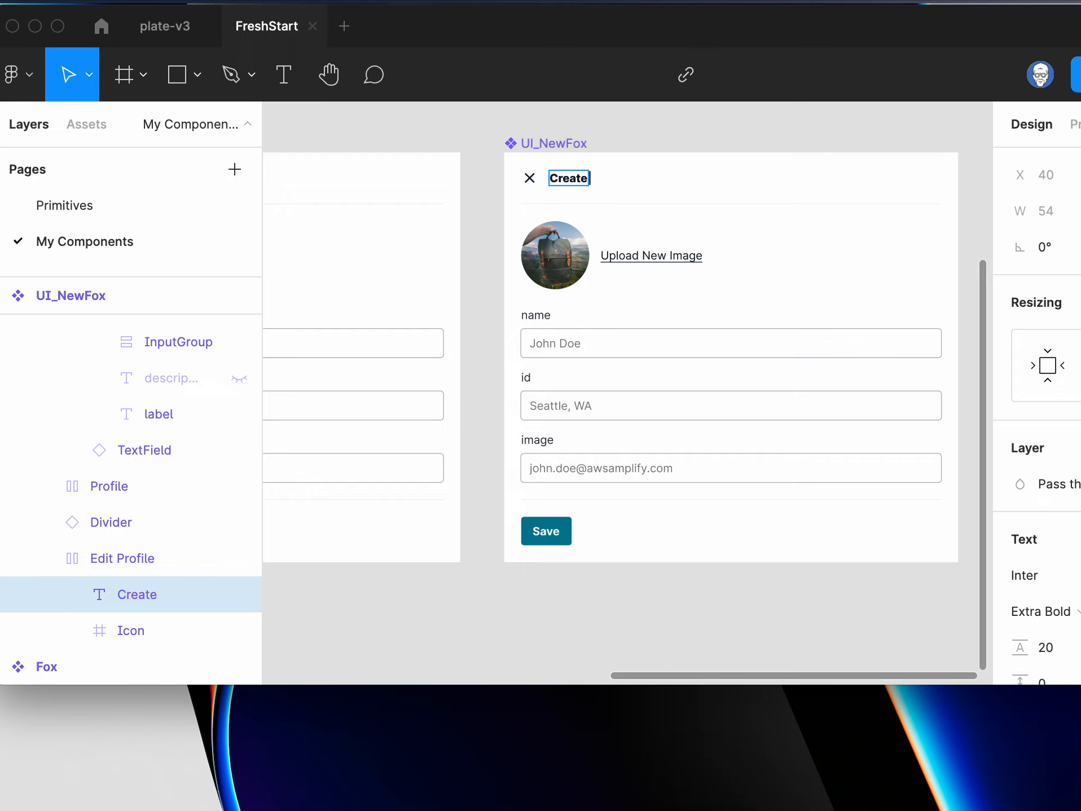
{"action": "type", "text": " a Fox"}
{"action": "key", "text": "Escape"}
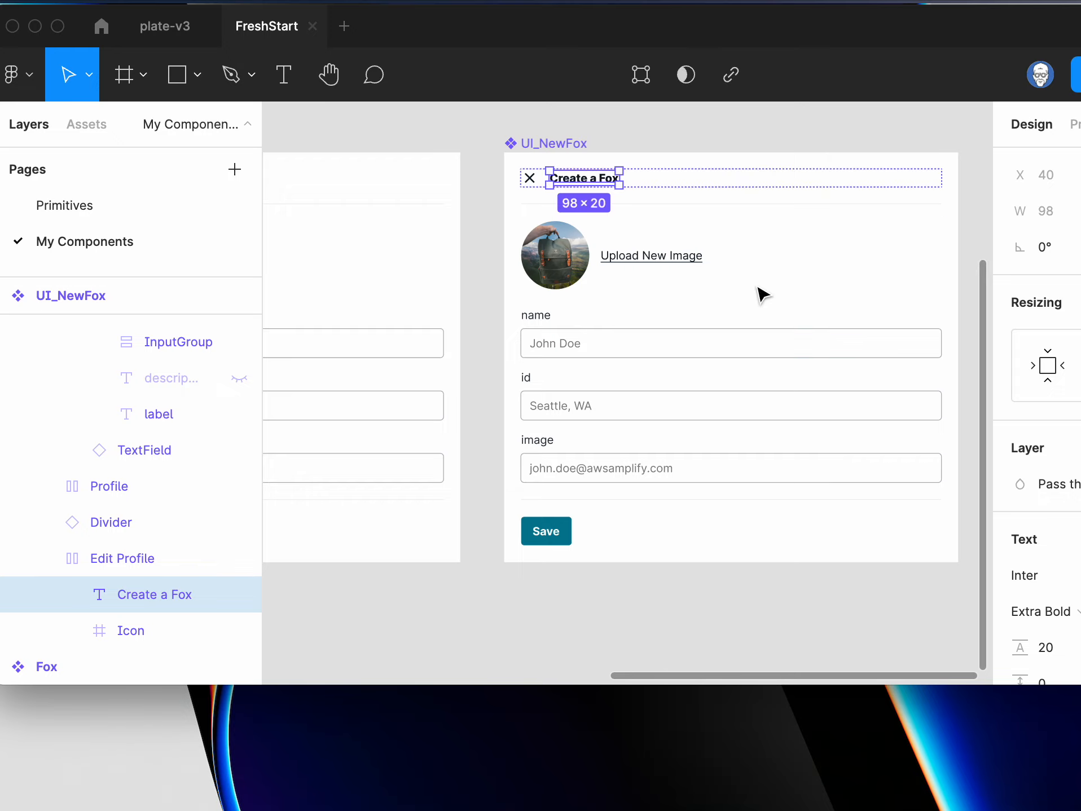
- Delete the Upload New Image text from the Profile row of the UI_NewFox component
{"action": "left_click", "coordinate": [713, 264]}
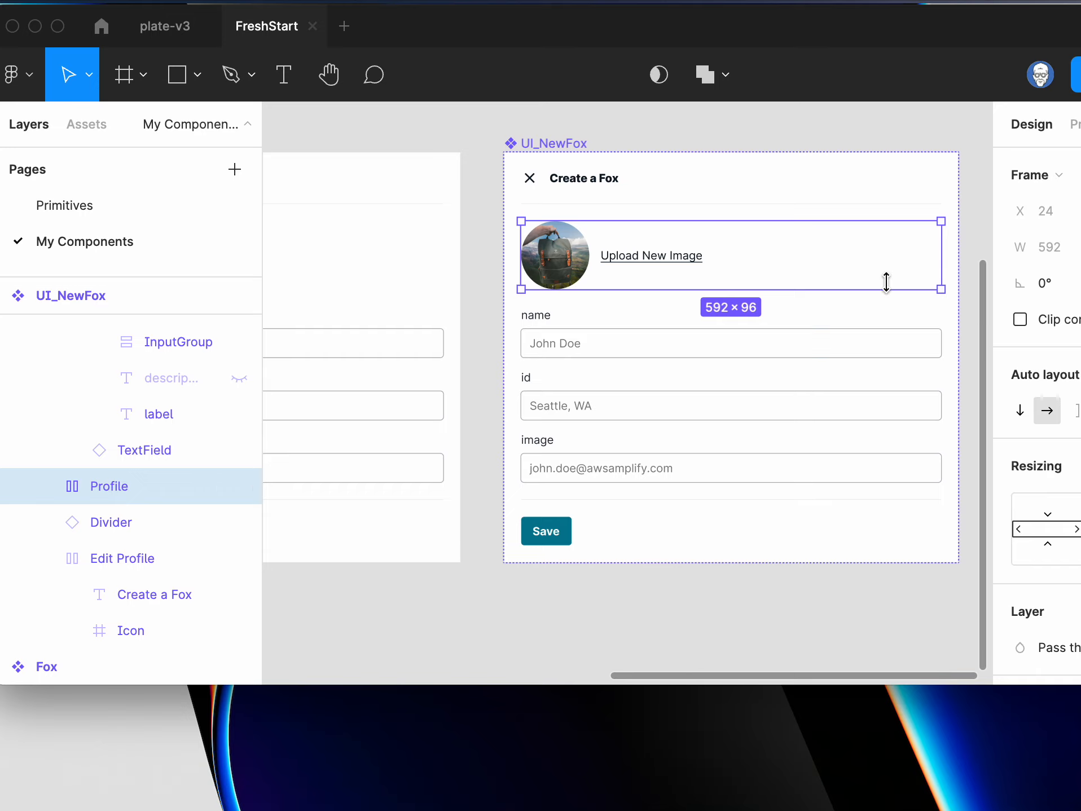
{"action": "left_click", "coordinate": [666, 262]}
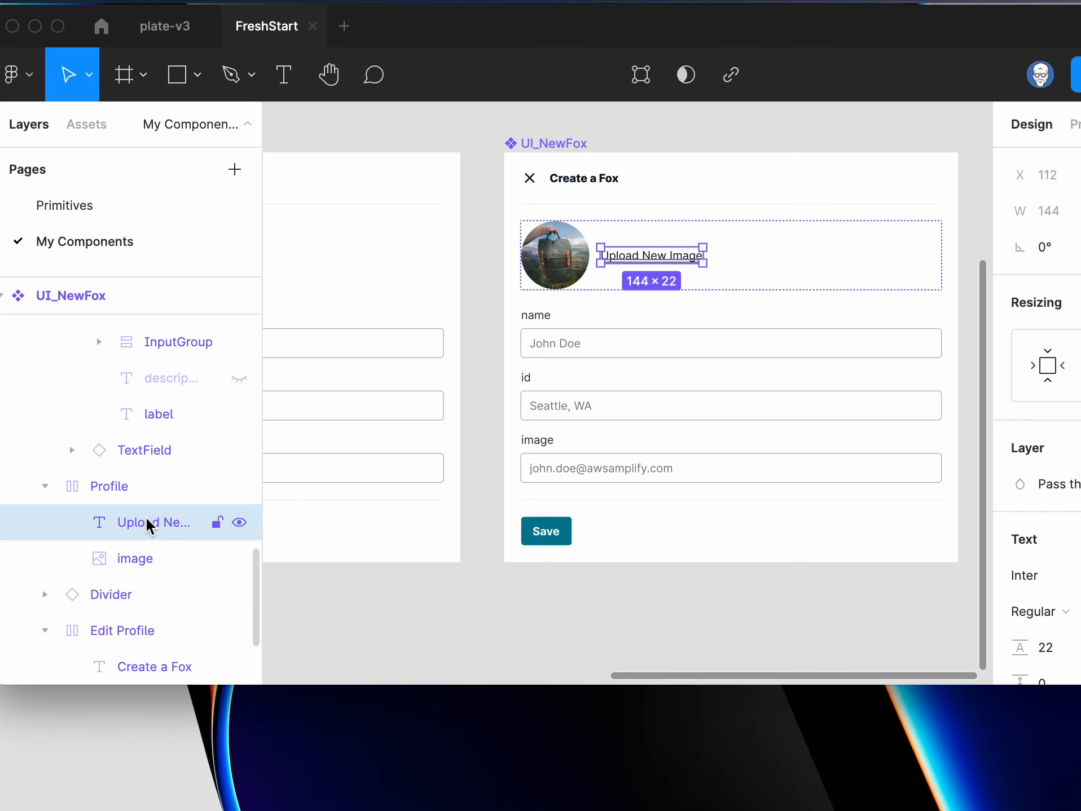
{"action": "key", "text": "Delete"}
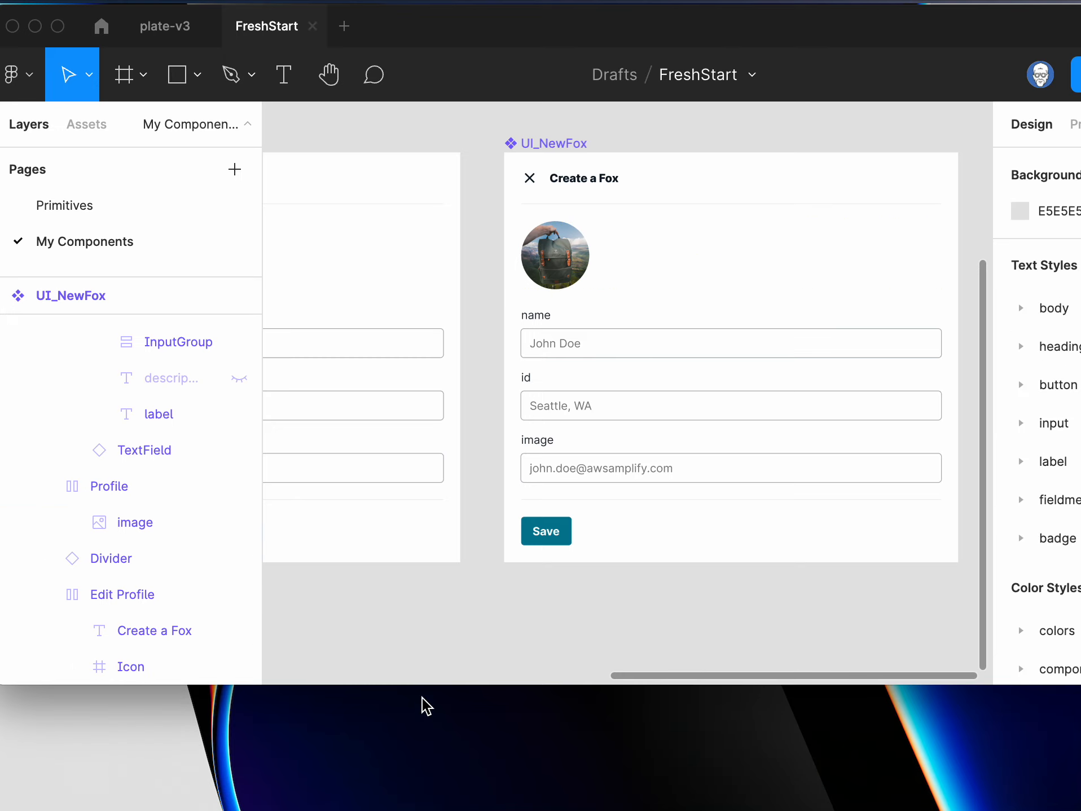
- Collapse the layer trees of UI_NewFox and UI_EditFox and select the UI_EditFox component
{"action": "left_click_drag", "start_coordinate": [728, 676], "coordinate": [525, 674]}
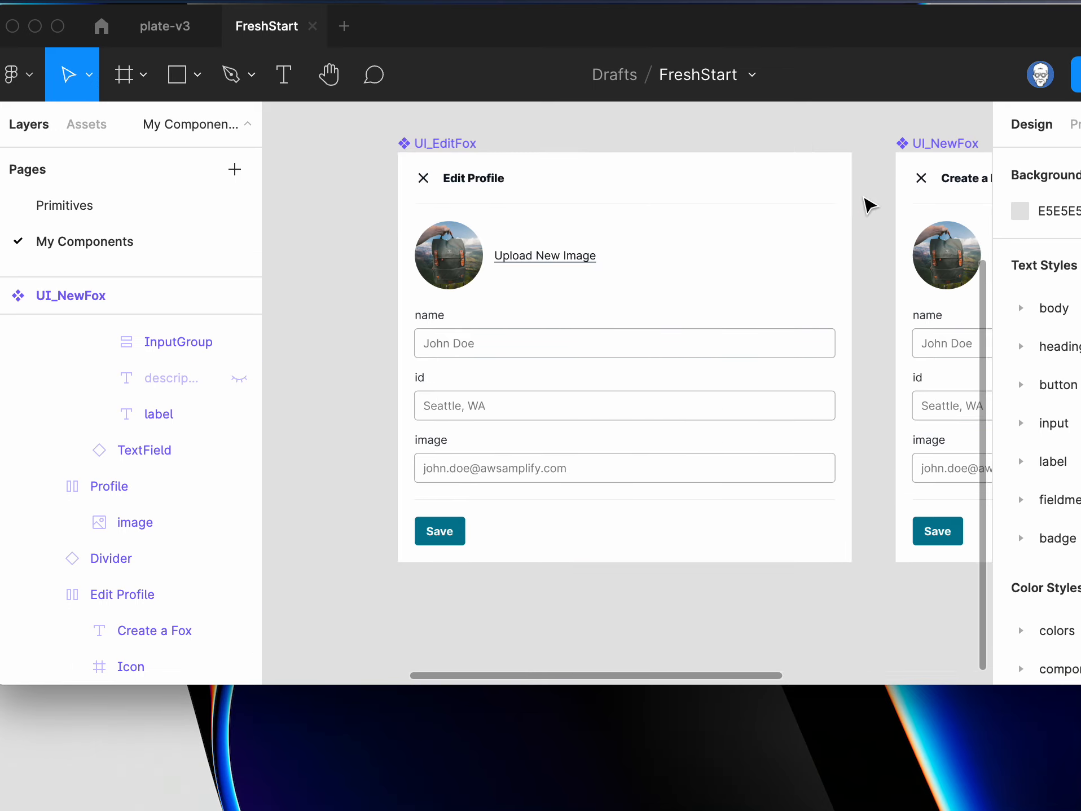
{"action": "left_click_drag", "start_coordinate": [647, 30], "coordinate": [669, 29]}
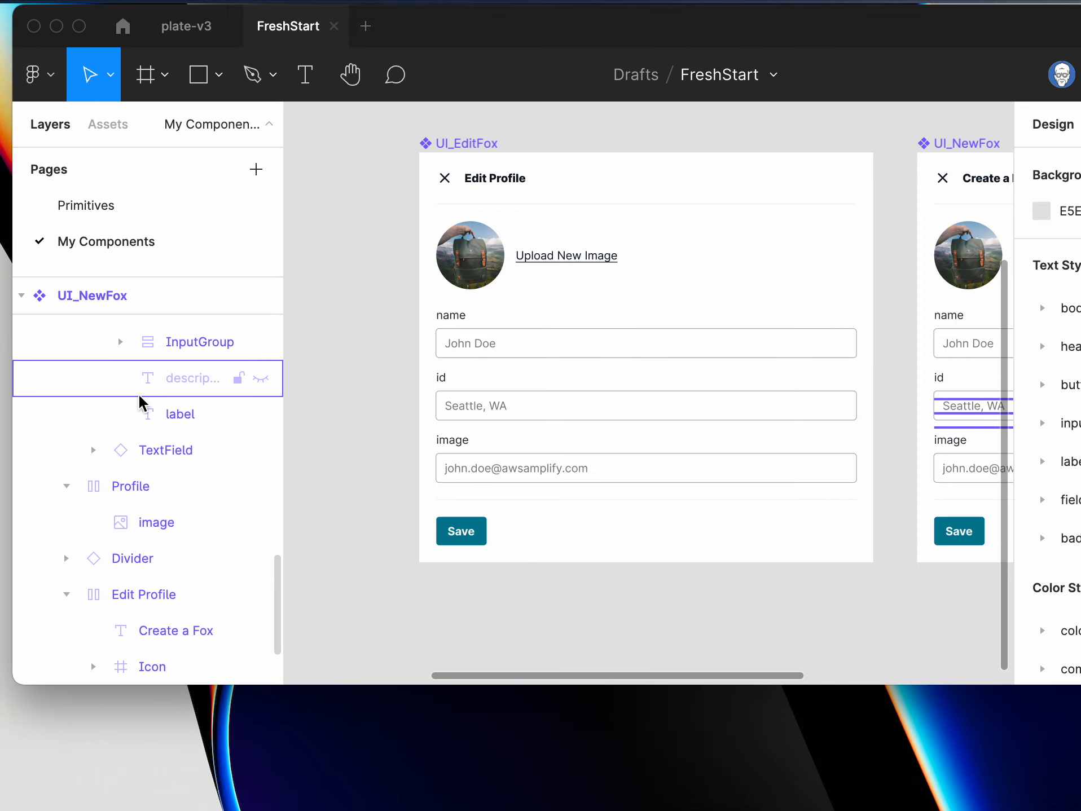
{"action": "left_click", "coordinate": [21, 296]}
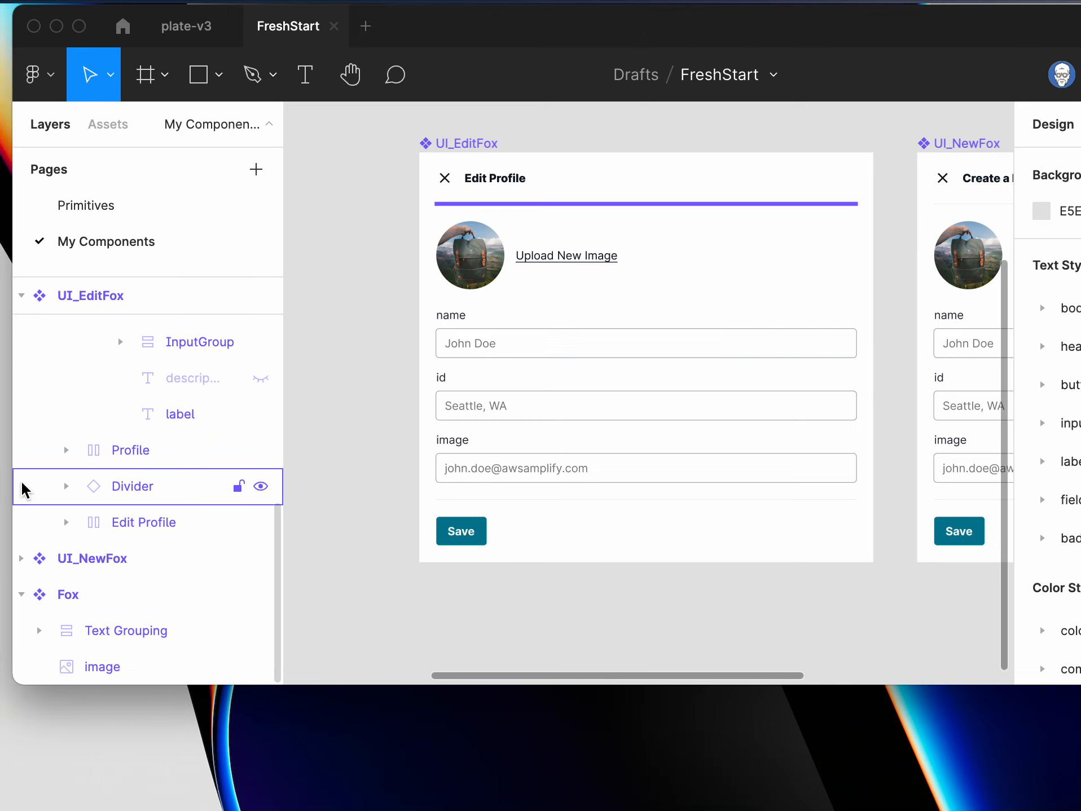
{"action": "left_click", "coordinate": [24, 299]}
{"action": "left_click", "coordinate": [69, 342]}
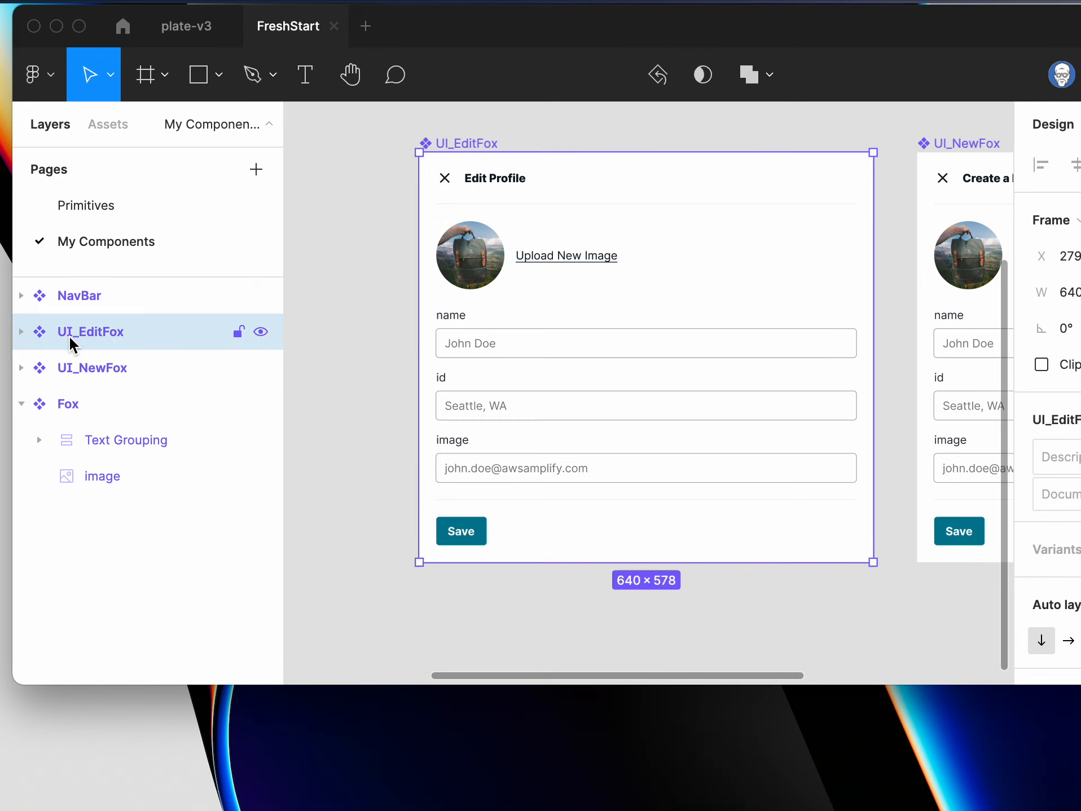
- Replace the Edit Profile heading of the UI_EditFox component with "Edit"
{"action": "double_click", "coordinate": [512, 186]}
{"action": "double_click", "coordinate": [512, 185]}
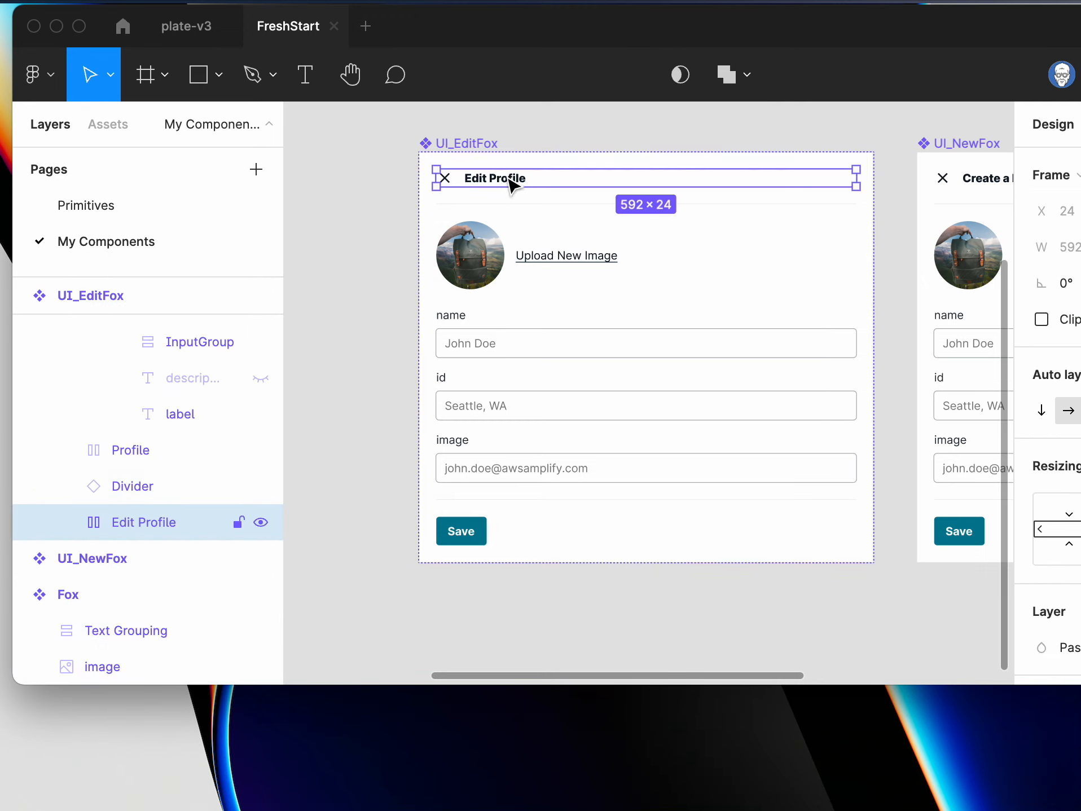
{"action": "double_click", "coordinate": [511, 184]}
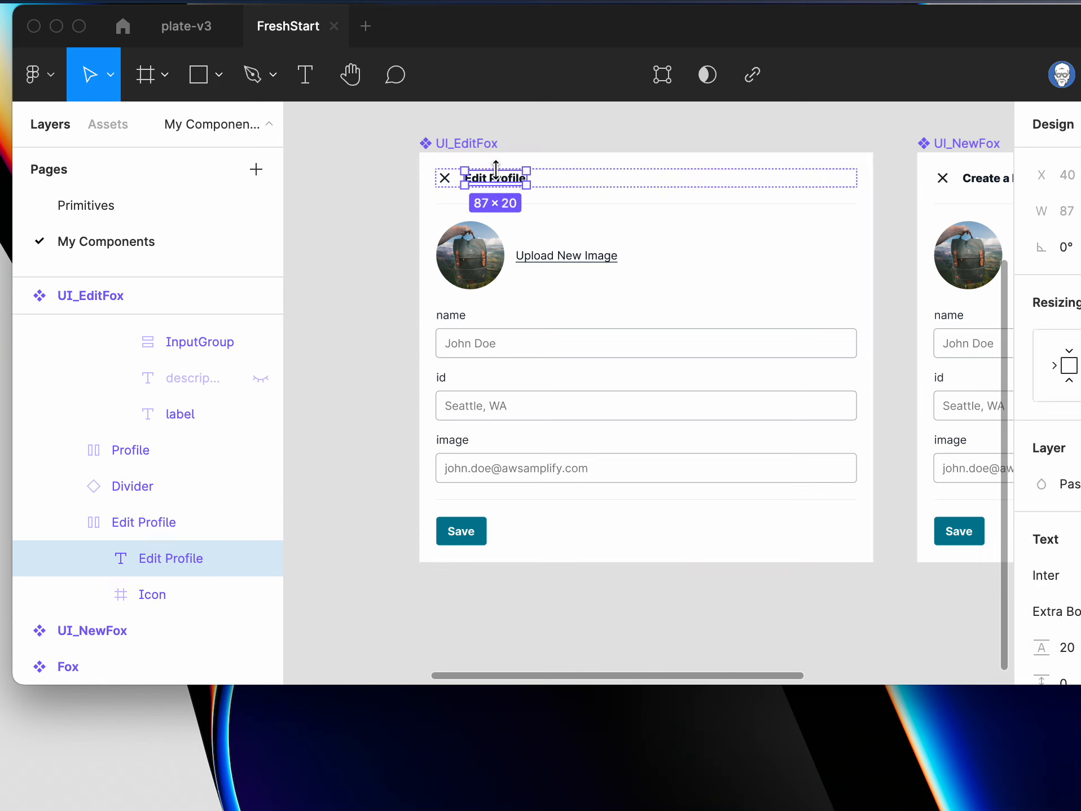
{"action": "double_click", "coordinate": [498, 179]}
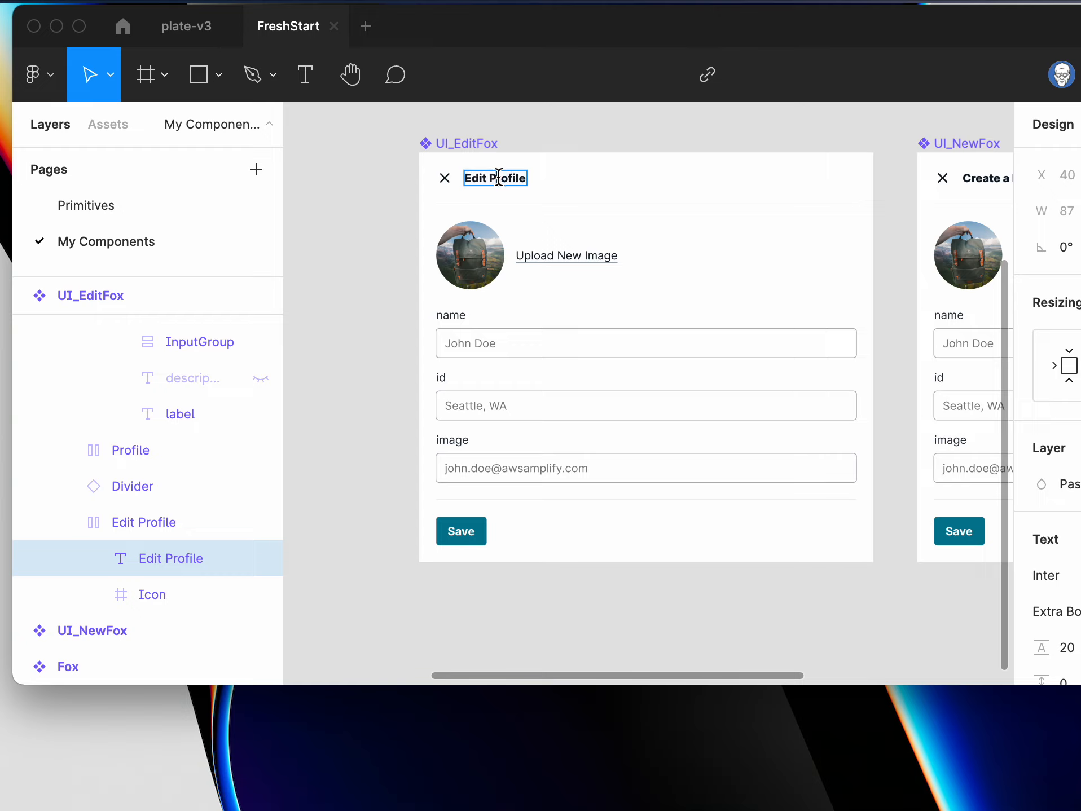
{"action": "type", "text": "Edit"}
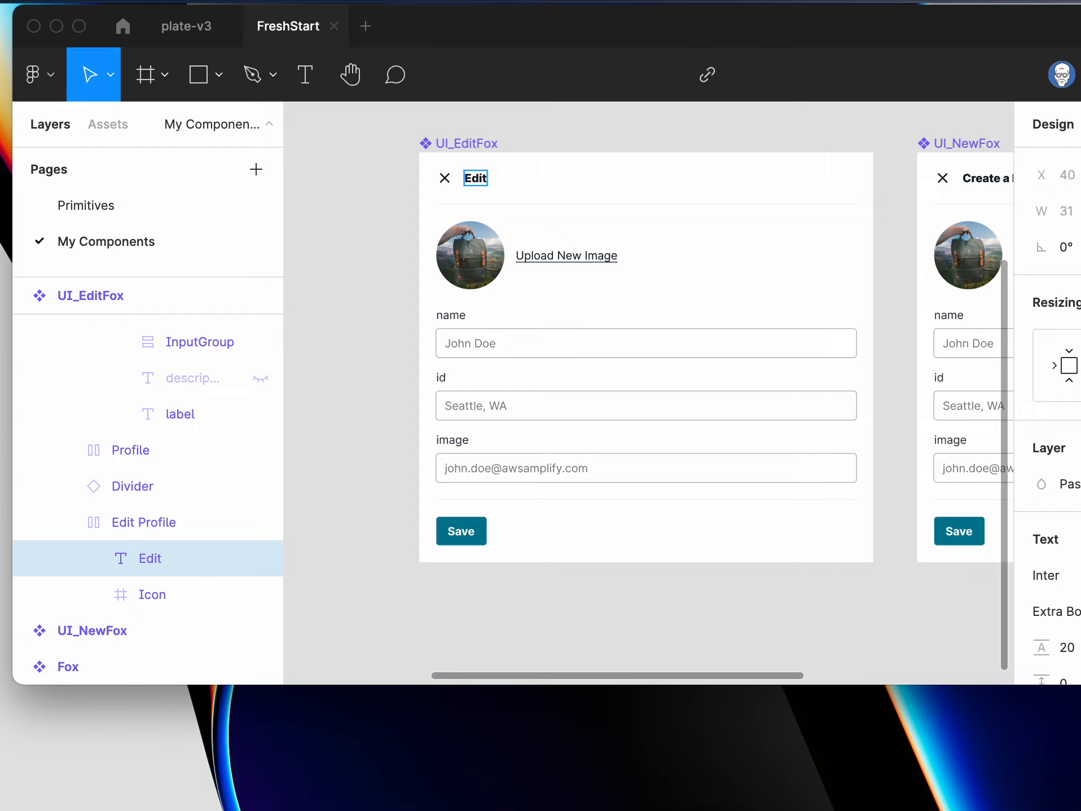
{"action": "key", "text": "Return"}
{"action": "key", "text": "BackSpace"}
- Delete the Upload New Image text from the Profile row of the UI_EditFox component
{"action": "left_click", "coordinate": [575, 264]}
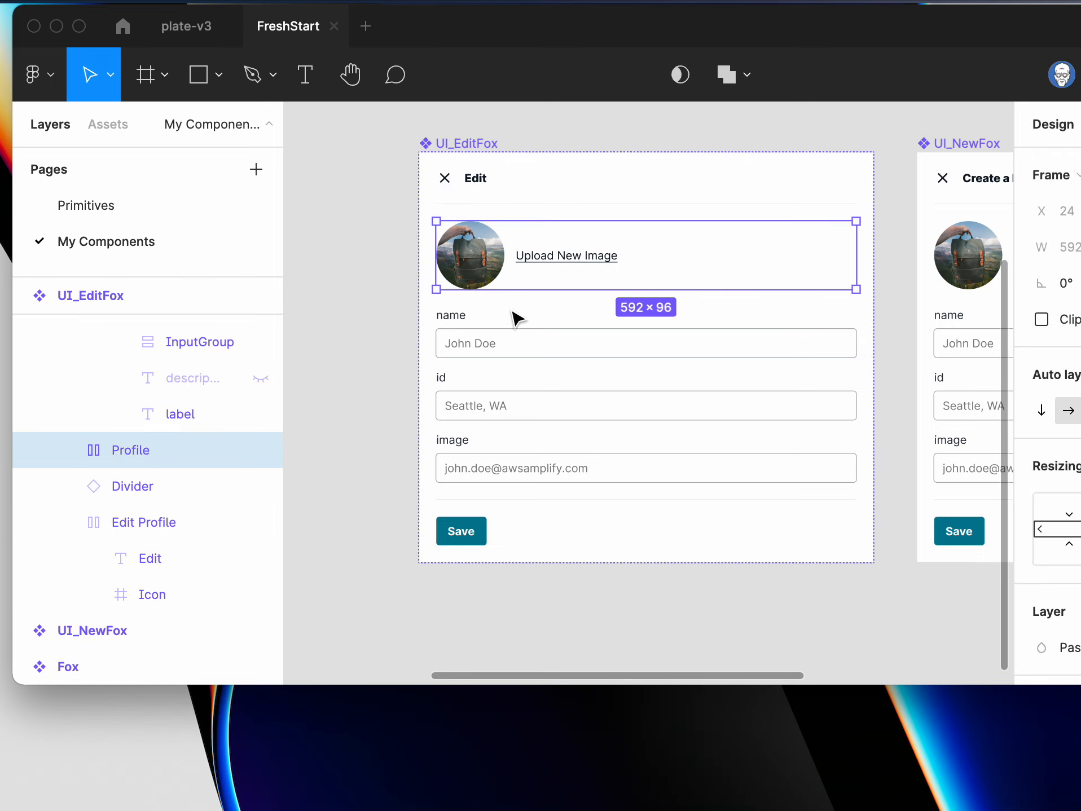
{"action": "left_click", "coordinate": [596, 262]}
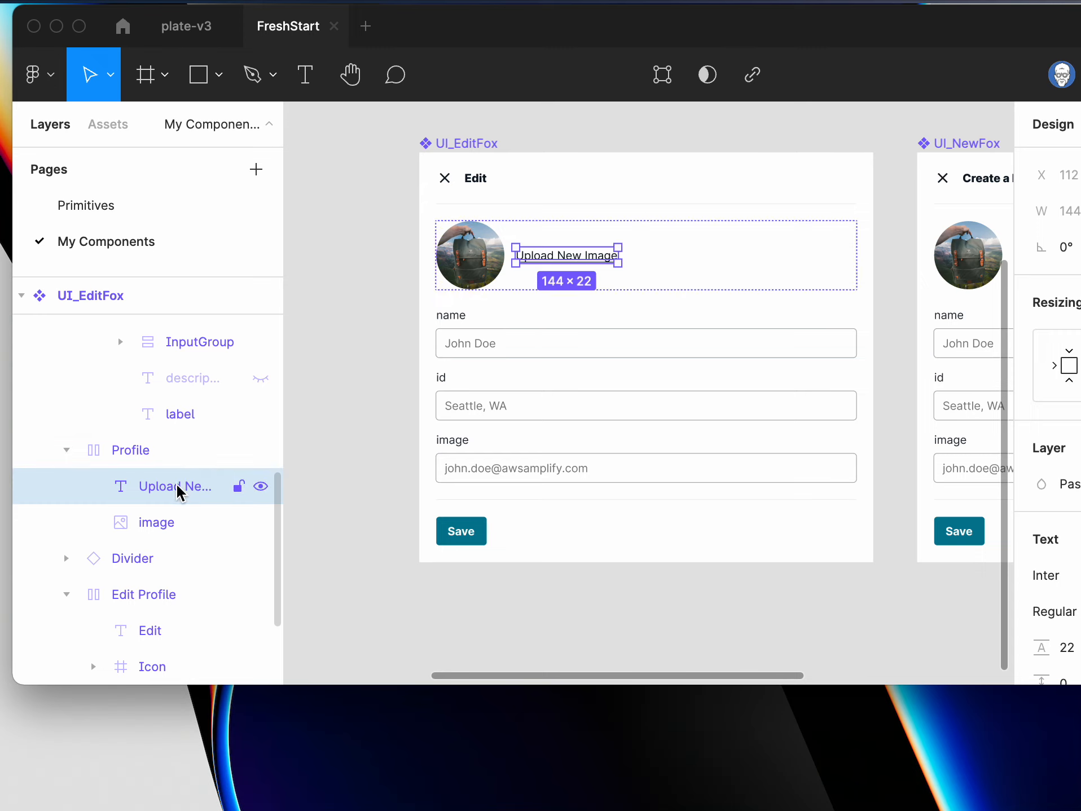
{"action": "key", "text": "Delete"}
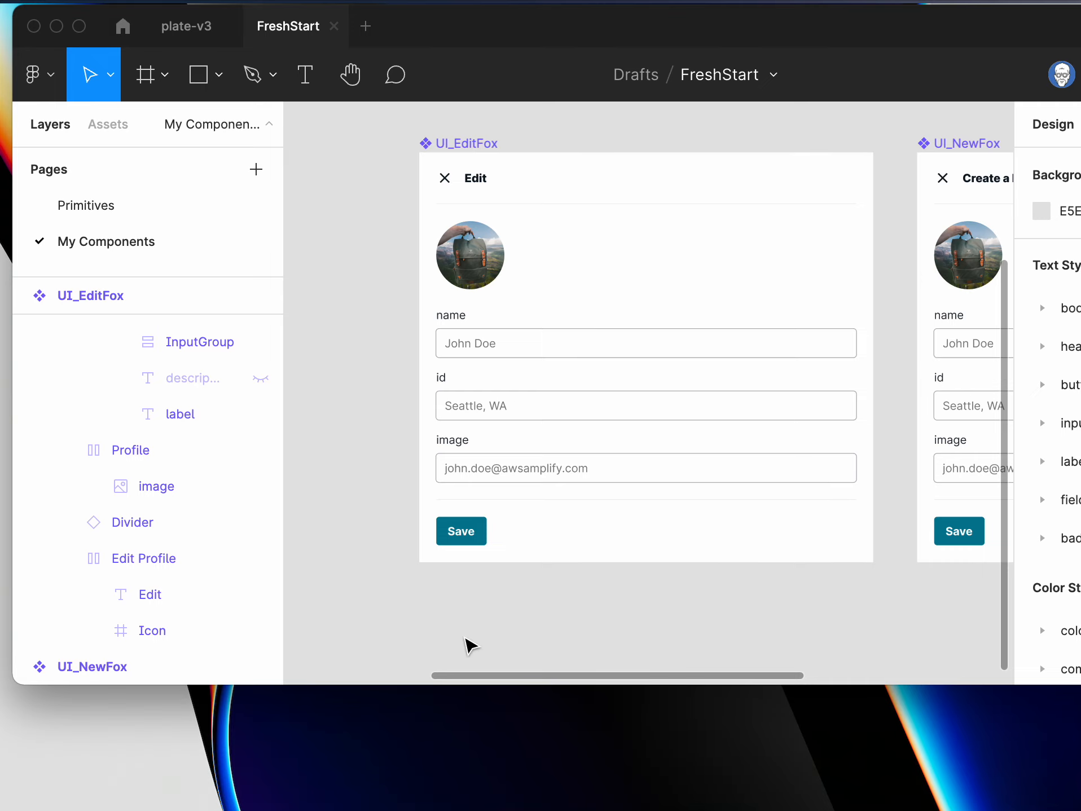
{"action": "left_click_drag", "start_coordinate": [466, 676], "coordinate": [325, 675]}
{"action": "scroll", "coordinate": [276, 637], "scroll_direction": "right", "scroll_amount": 5}
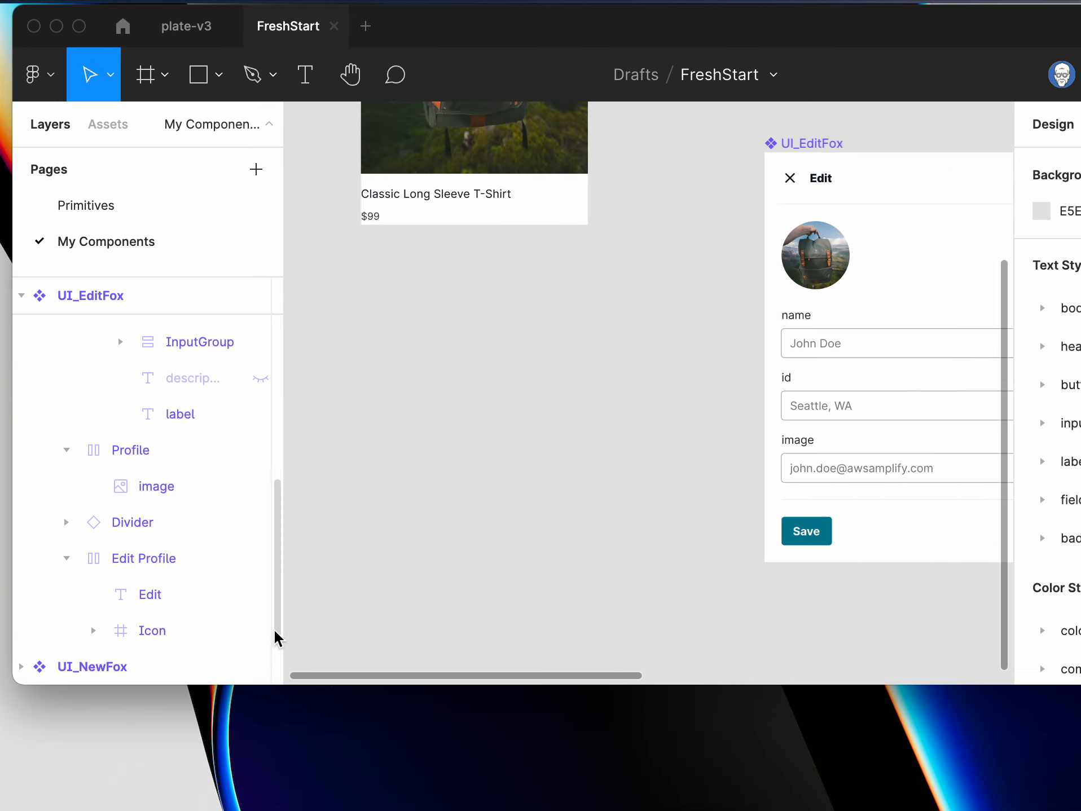
- Collapse the UI_EditFox layer tree, expand Fox, and move the NavBar component directly above the Fox card, aligned with its left edge
{"action": "scroll", "coordinate": [475, 417], "scroll_direction": "up", "scroll_amount": 8}
{"action": "scroll", "coordinate": [476, 419], "scroll_direction": "up", "scroll_amount": 7}
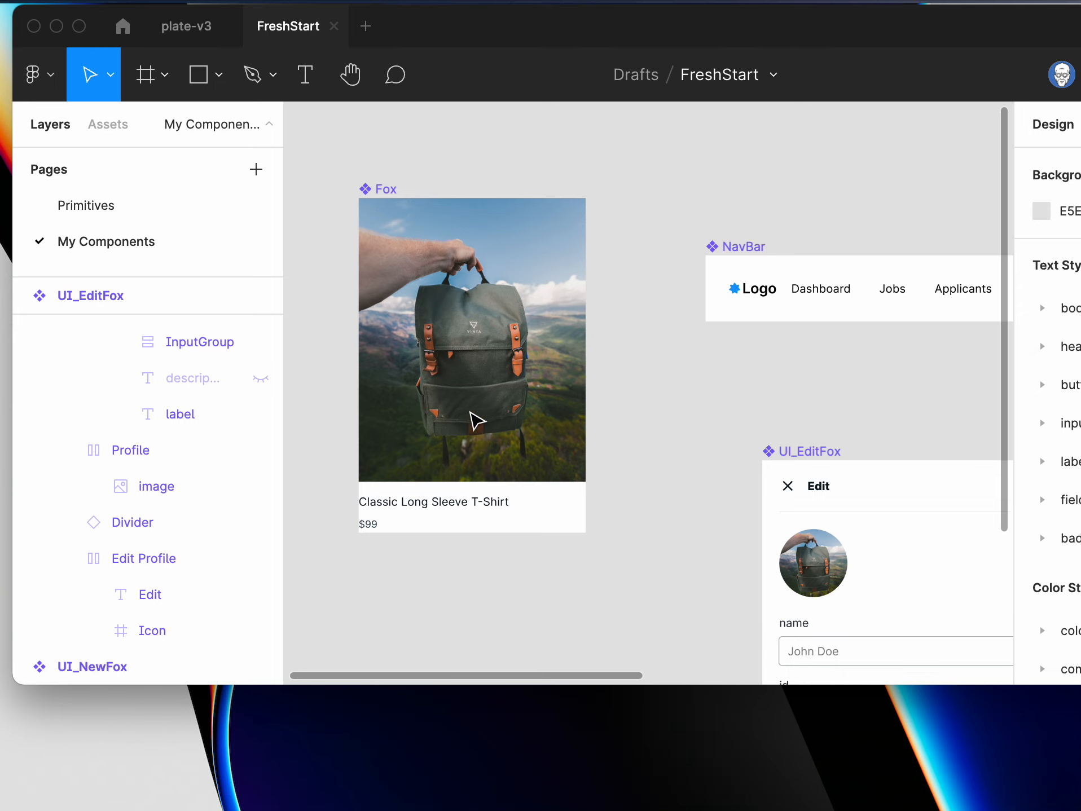
{"action": "scroll", "coordinate": [483, 410], "scroll_direction": "down", "scroll_amount": 4}
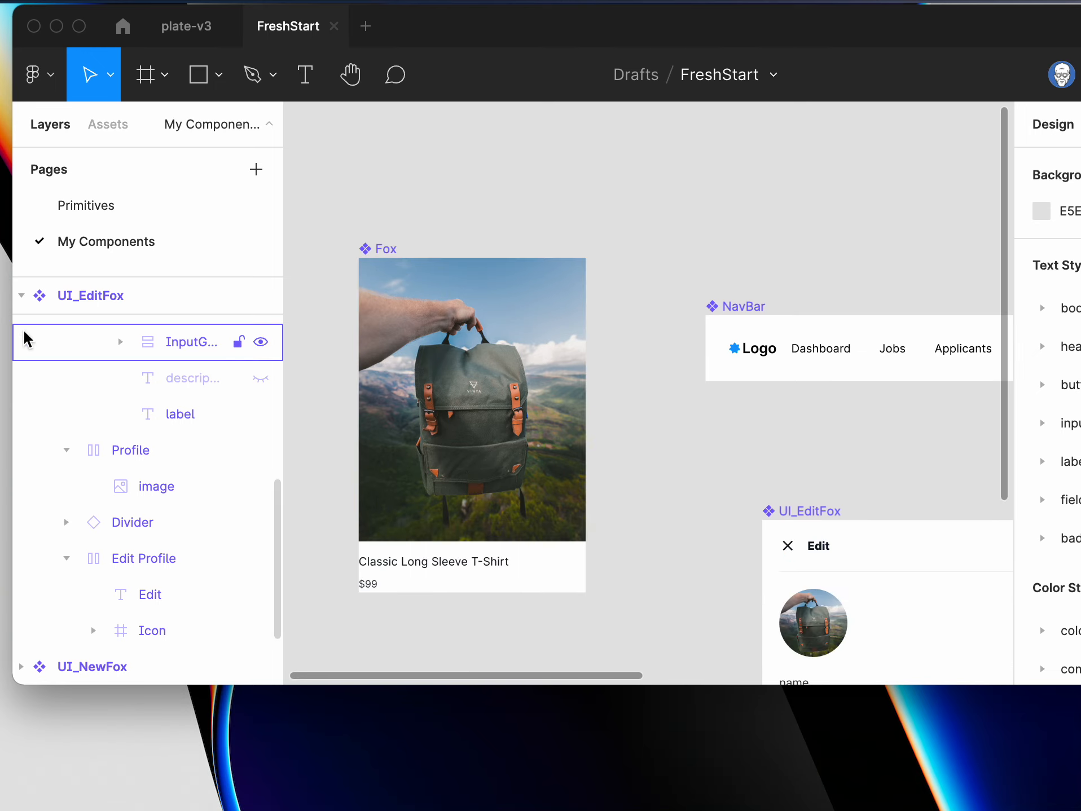
{"action": "left_click", "coordinate": [22, 296]}
{"action": "left_click", "coordinate": [39, 404]}
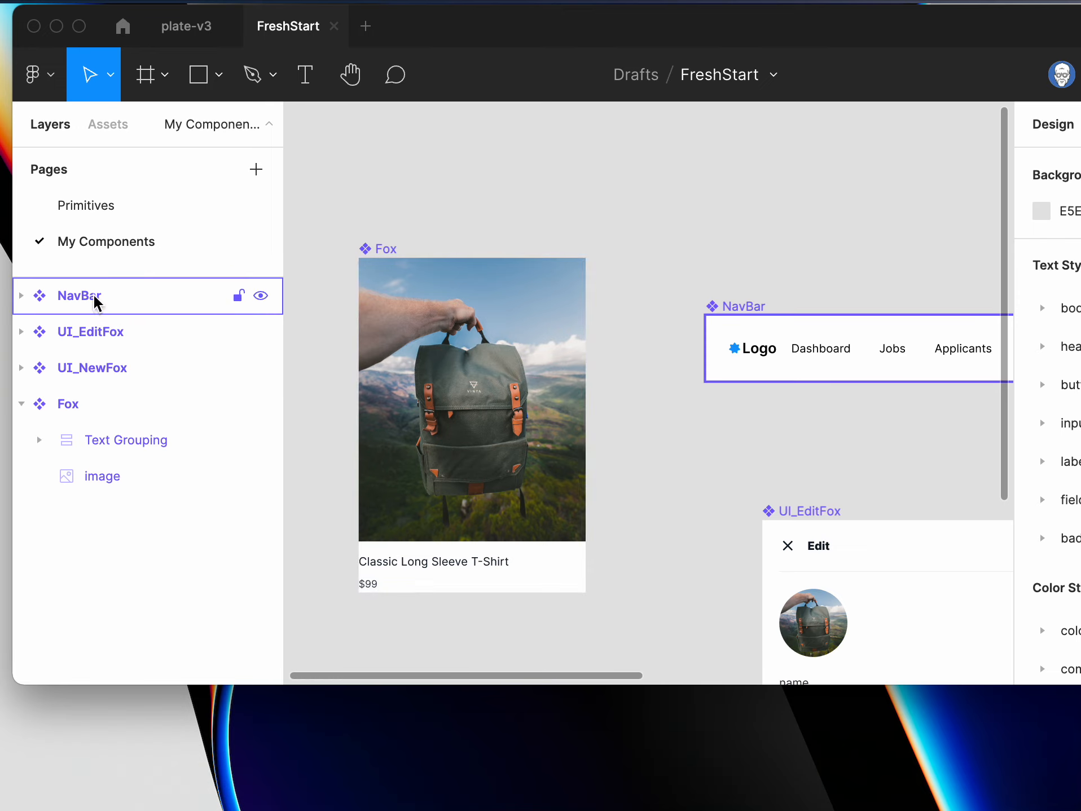
{"action": "left_click", "coordinate": [96, 300]}
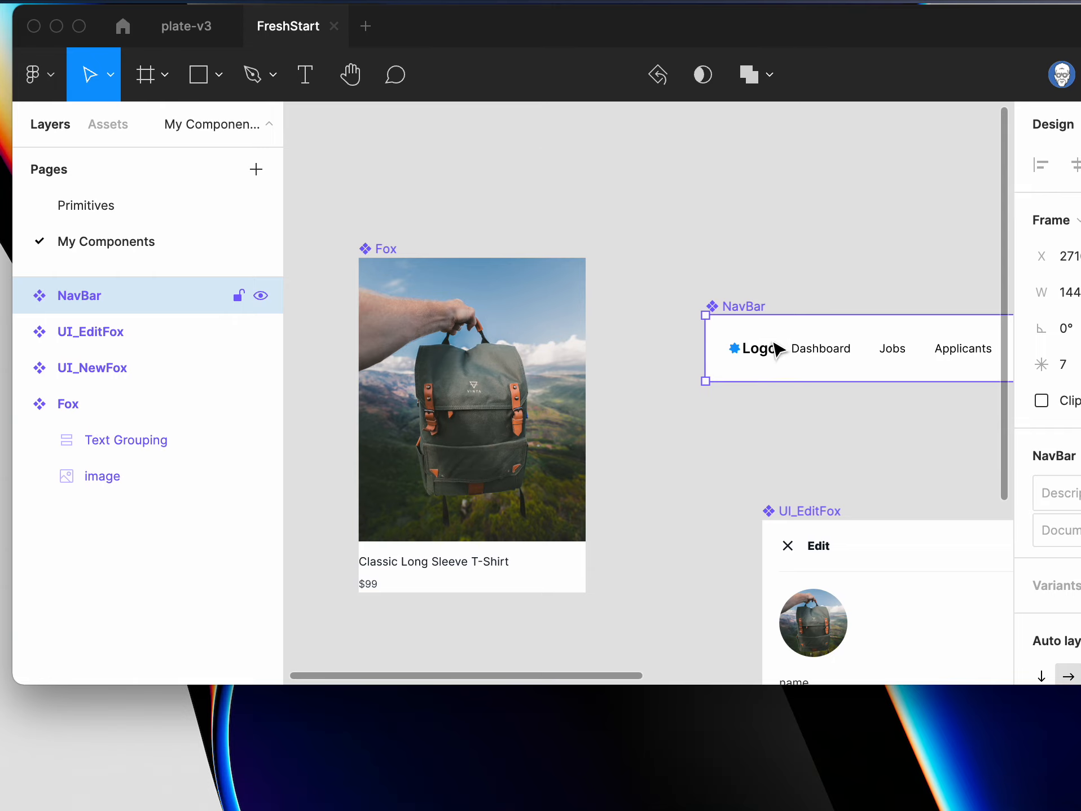
{"action": "left_click_drag", "start_coordinate": [788, 329], "coordinate": [438, 164]}
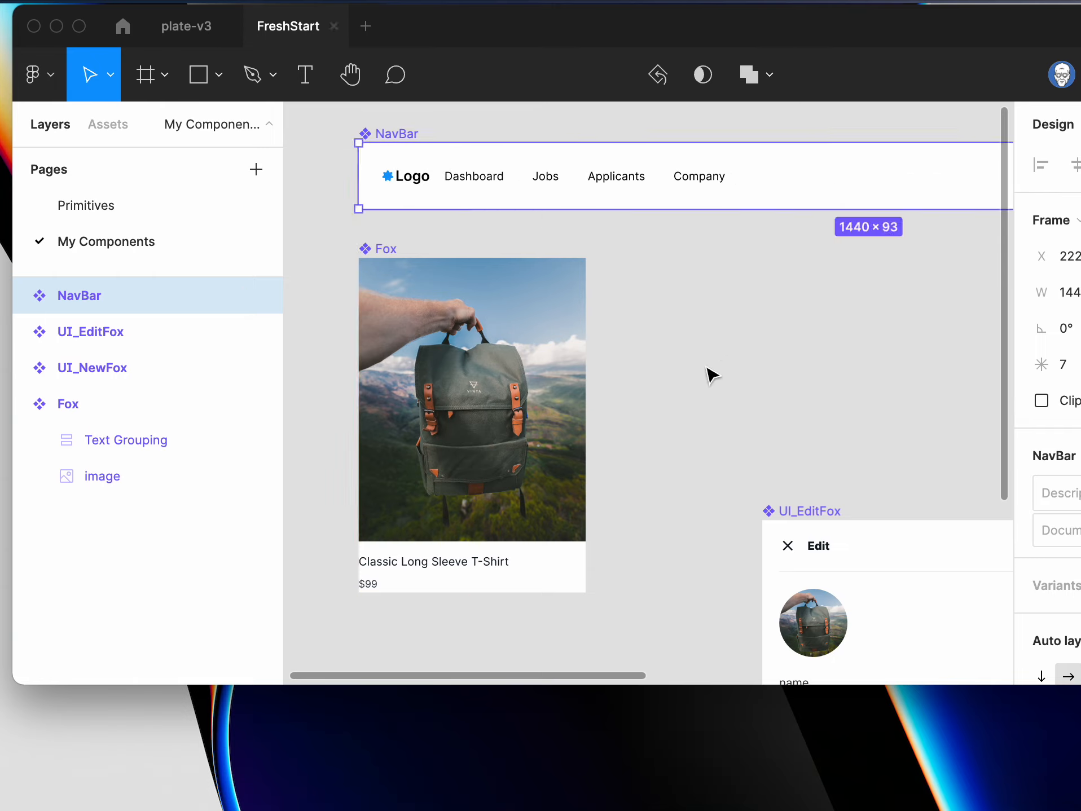
- Delete the round image and the SearchField from the NavBar frame that also holds the bell icon
{"action": "left_click_drag", "start_coordinate": [632, 673], "coordinate": [662, 669]}
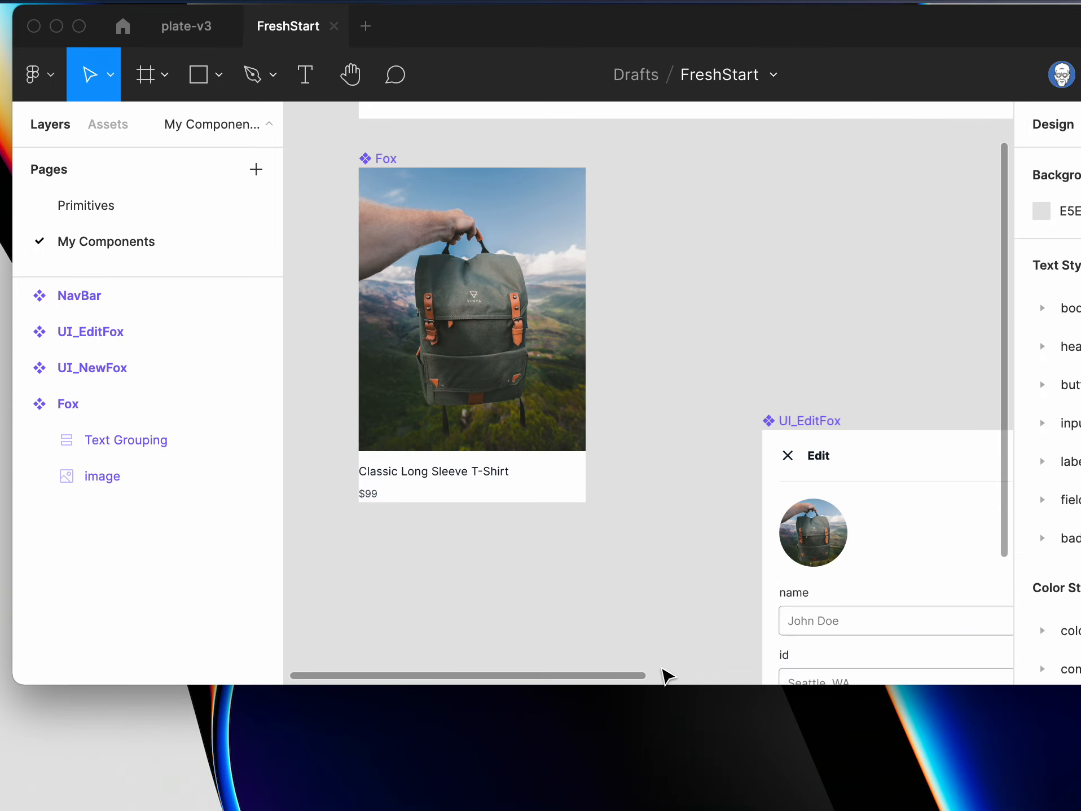
{"action": "scroll", "coordinate": [601, 571], "scroll_direction": "up", "scroll_amount": 3}
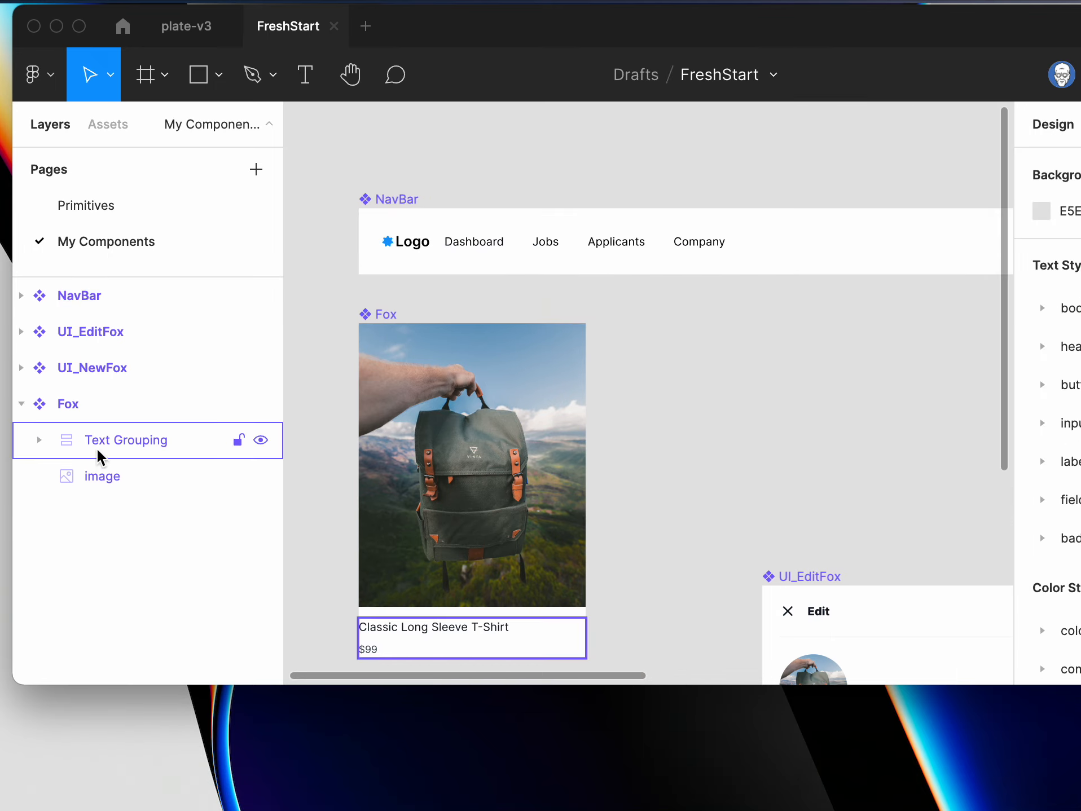
{"action": "left_click", "coordinate": [20, 296]}
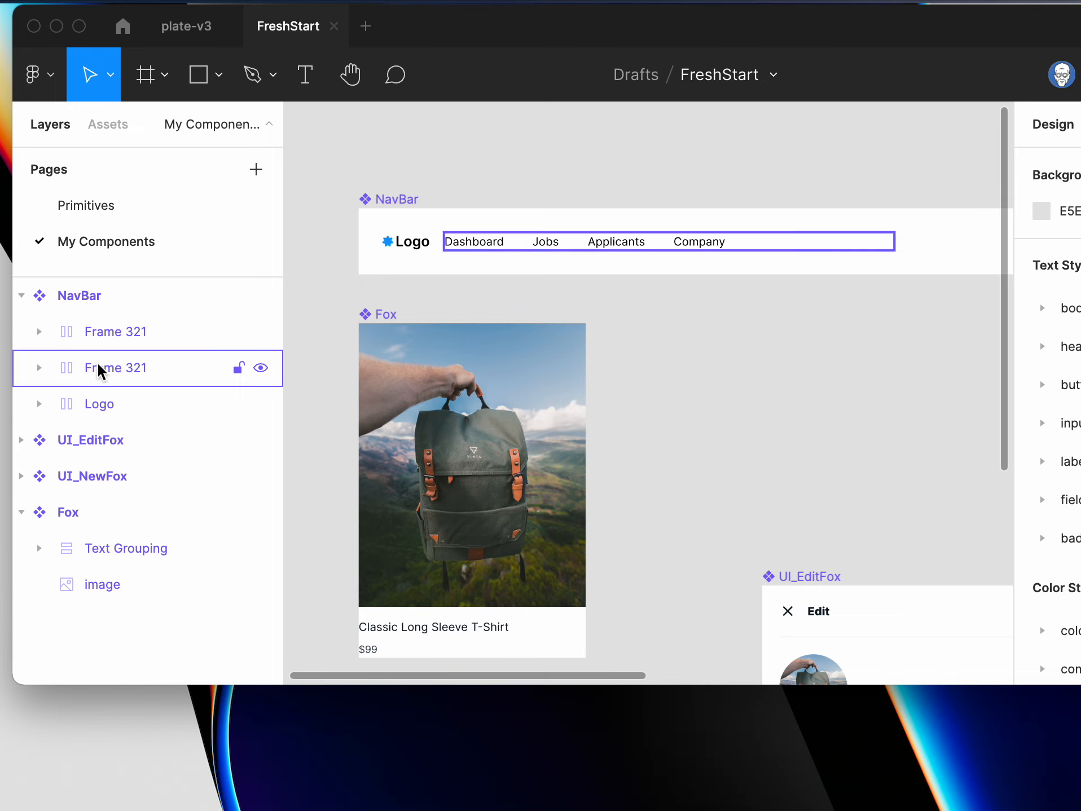
{"action": "left_click", "coordinate": [95, 331]}
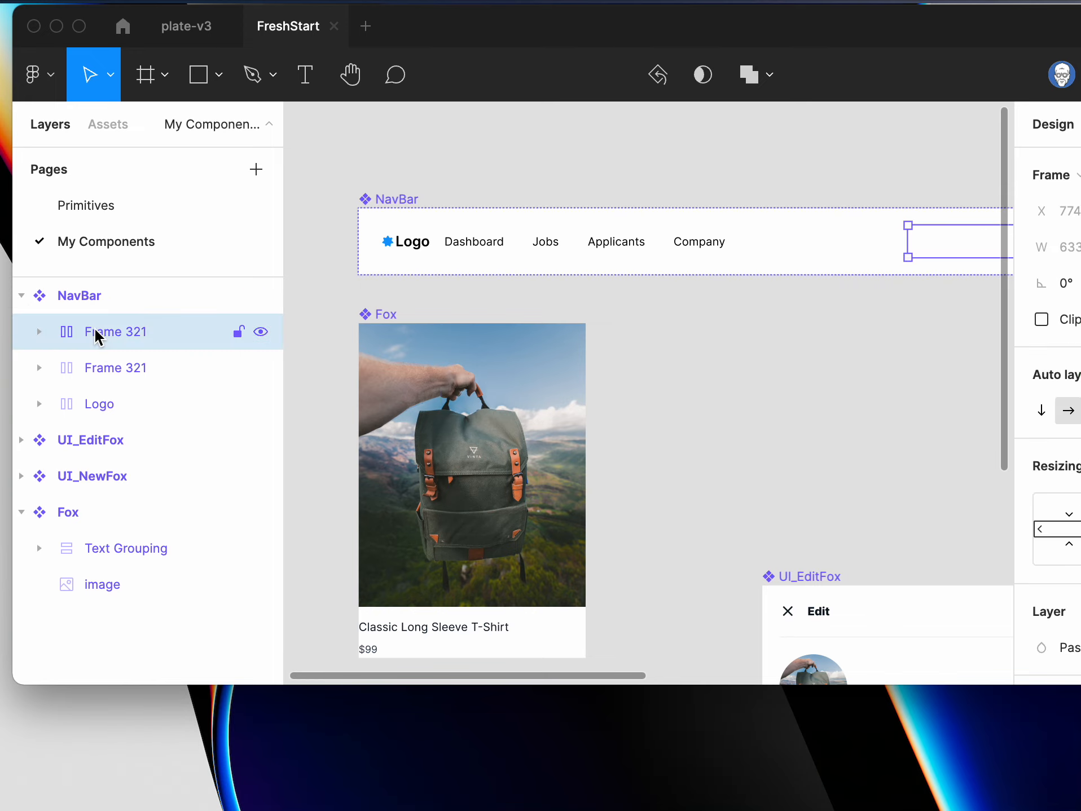
{"action": "left_click_drag", "start_coordinate": [303, 674], "coordinate": [532, 693]}
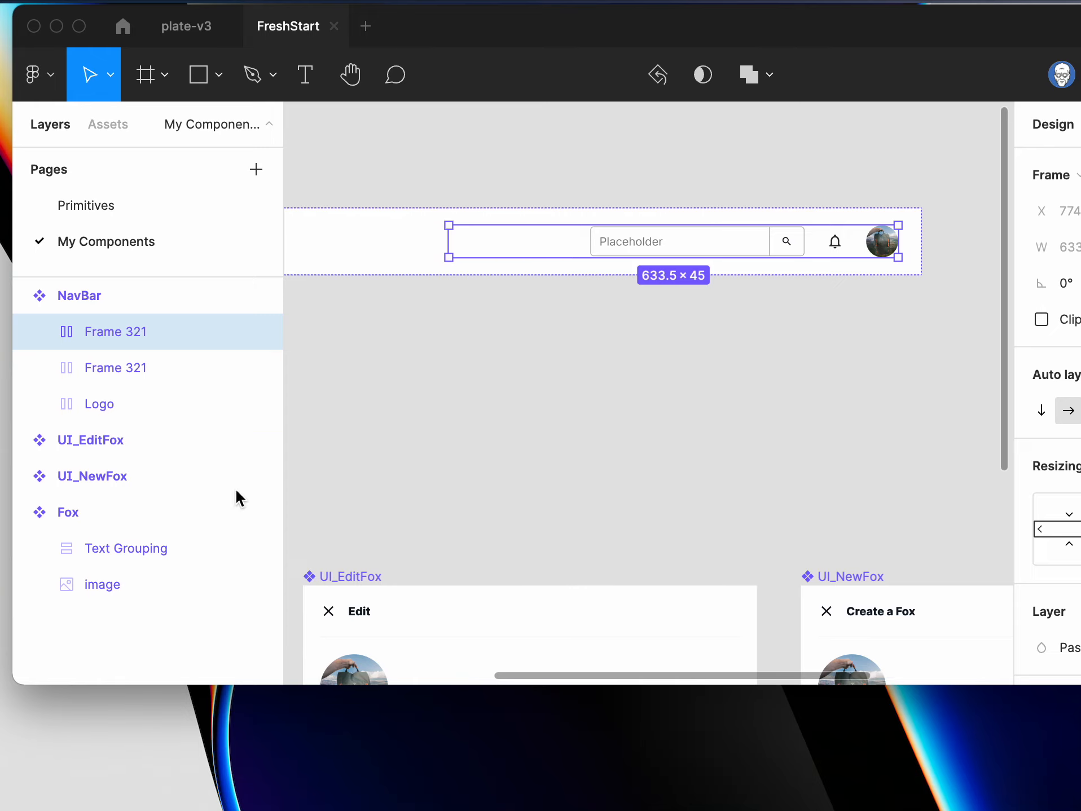
{"action": "left_click", "coordinate": [38, 333]}
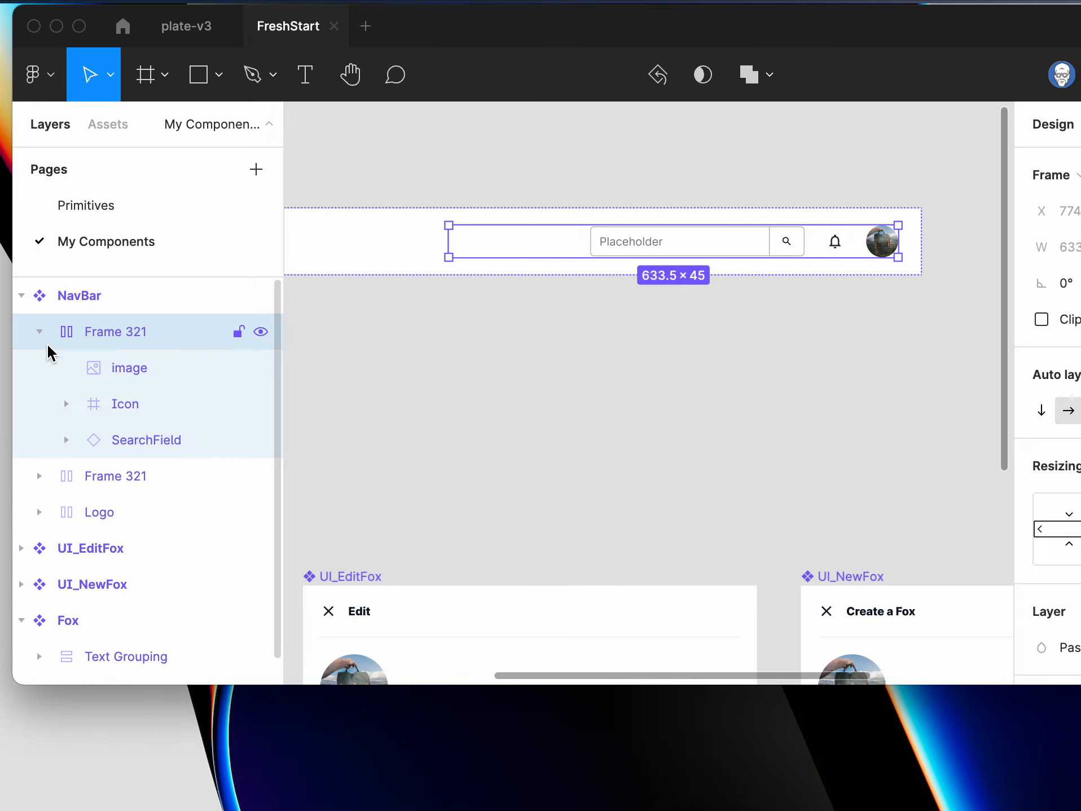
{"action": "left_click", "coordinate": [132, 370]}
{"action": "left_click", "coordinate": [129, 416]}
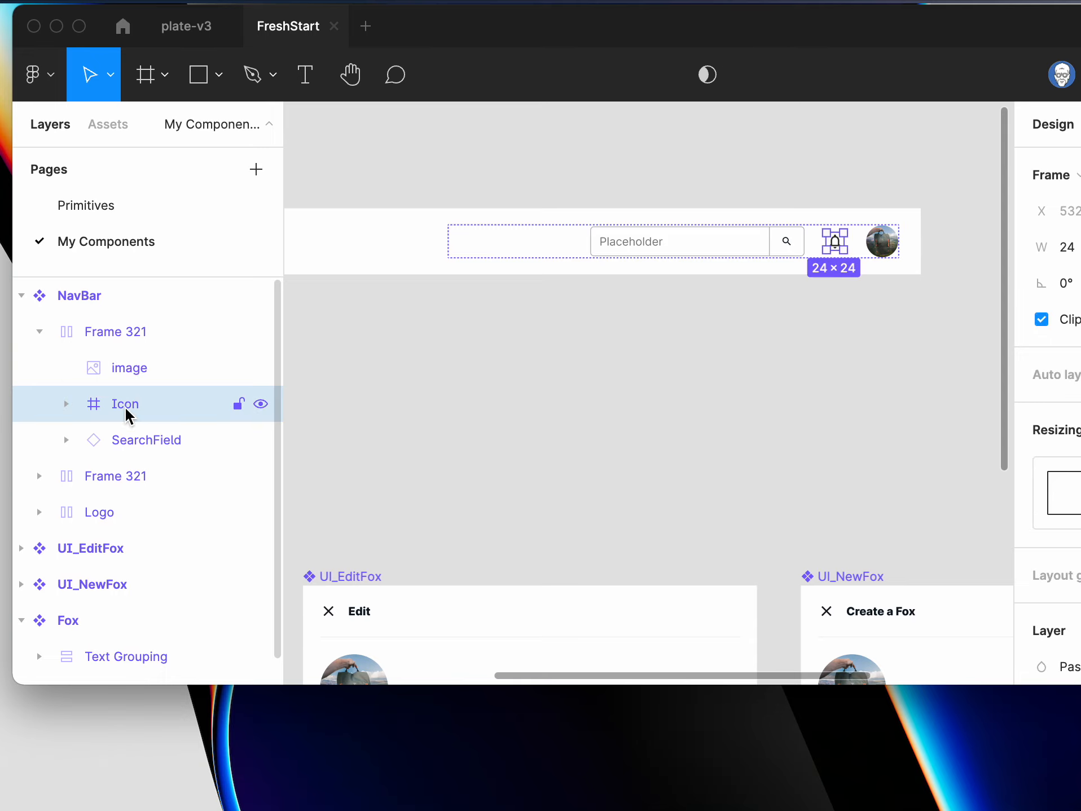
{"action": "left_click", "coordinate": [134, 372]}
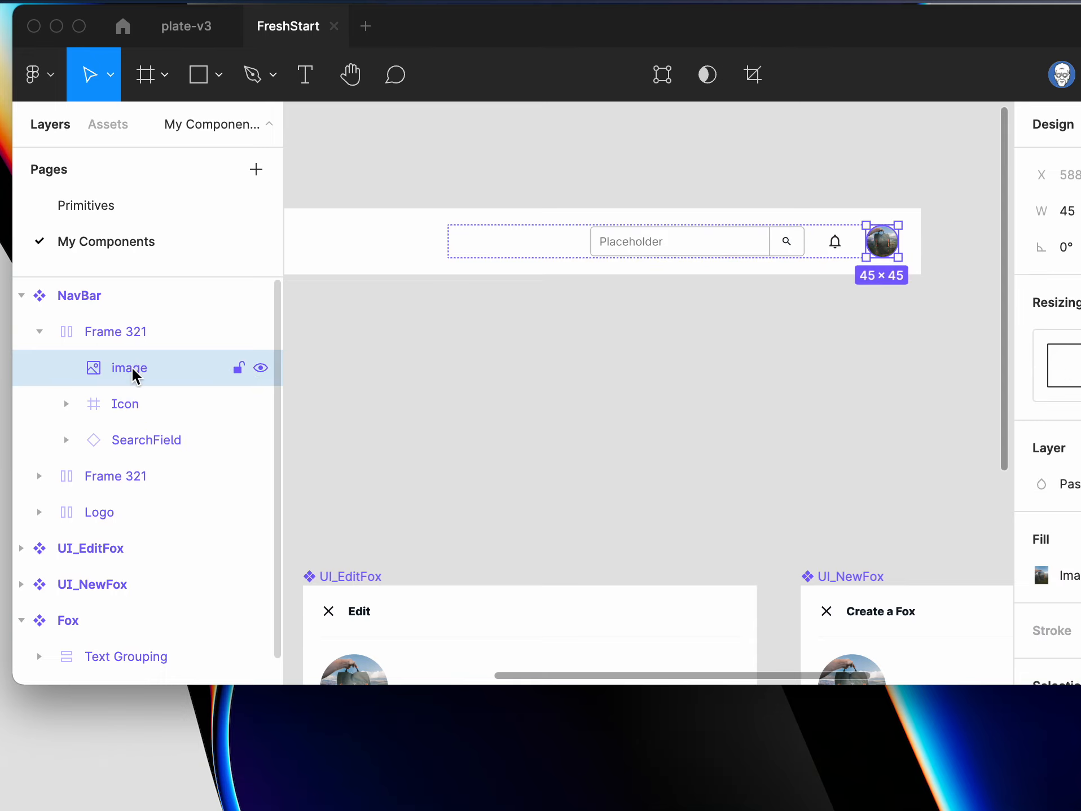
{"action": "key", "text": "Delete"}
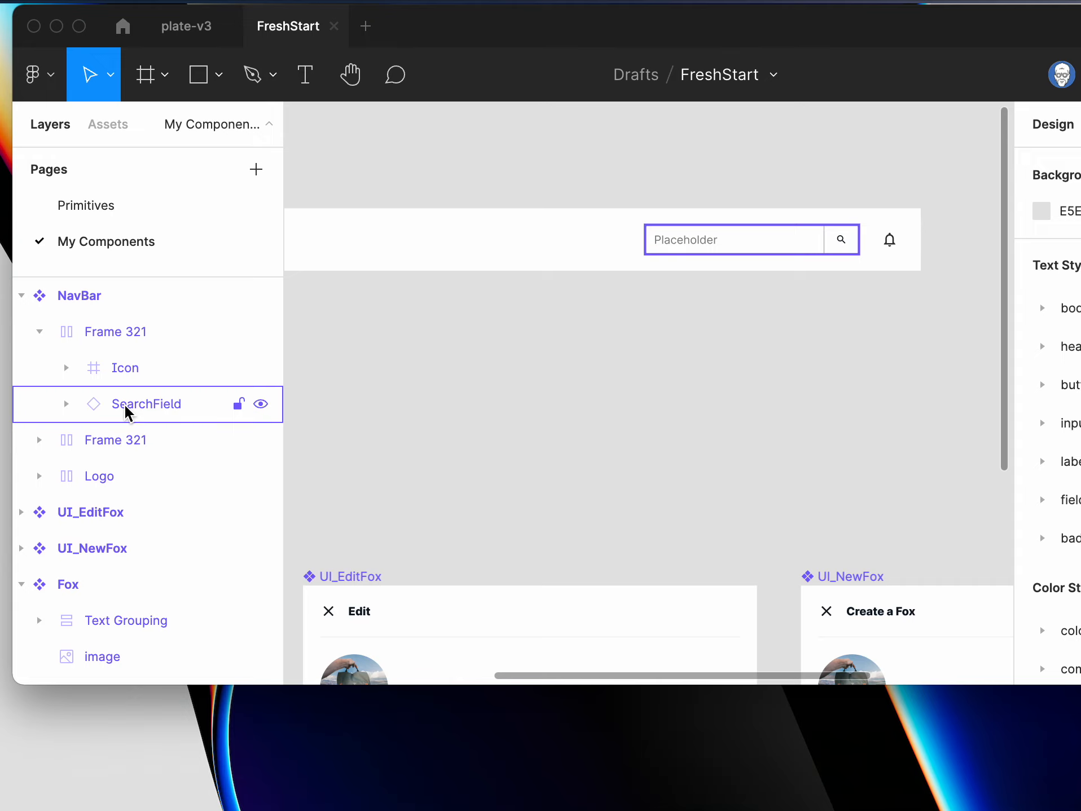
{"action": "left_click", "coordinate": [126, 412]}
{"action": "key", "text": "Delete"}
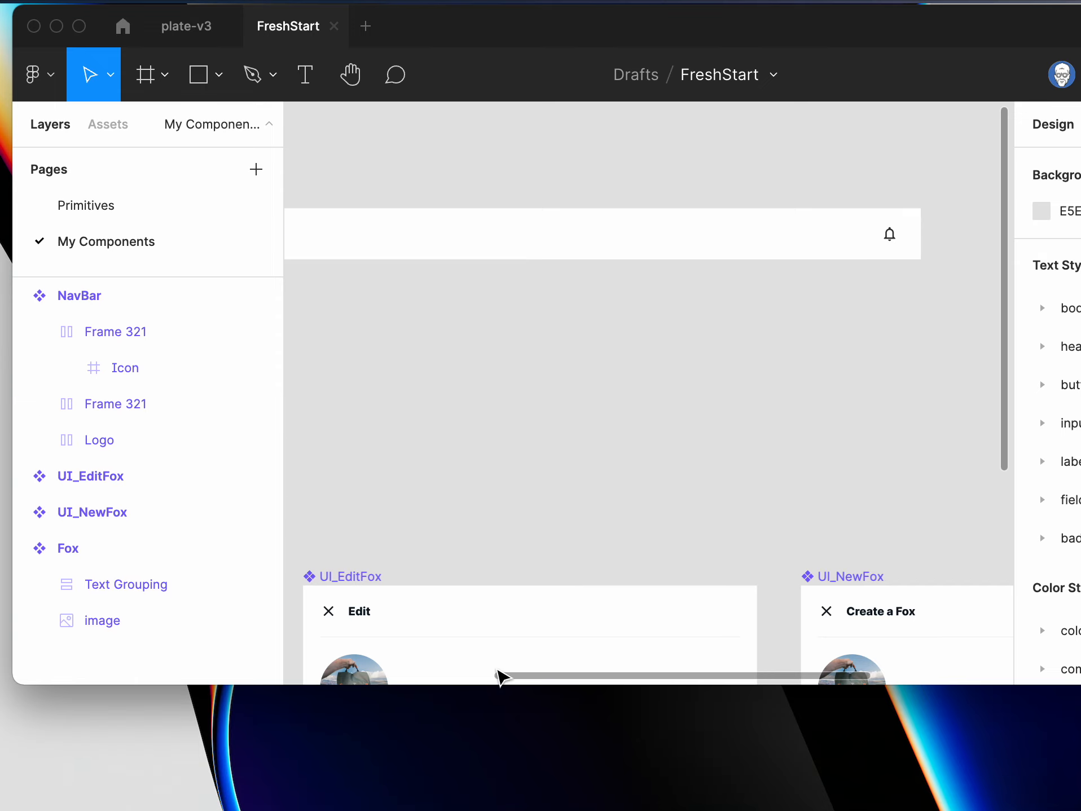
- Delete the Company, Applicants and Jobs links from the NavBar component, keeping only Dashboard
{"action": "left_click_drag", "start_coordinate": [502, 680], "coordinate": [248, 667]}
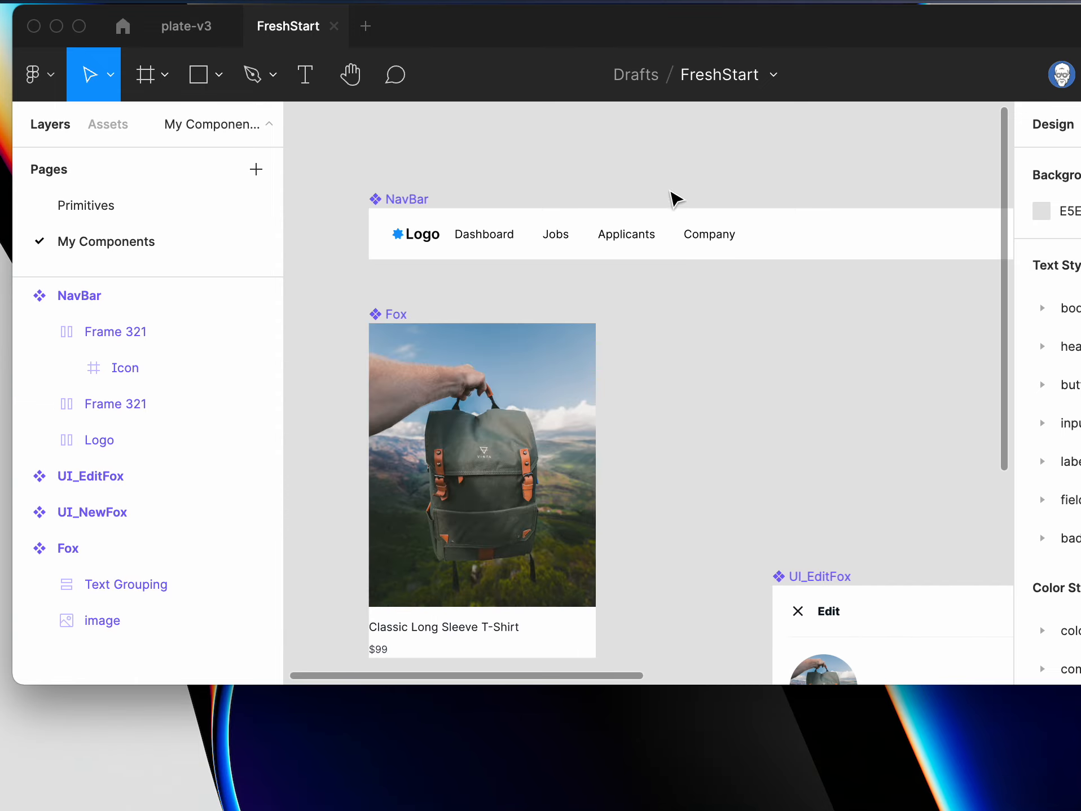
{"action": "left_click", "coordinate": [681, 242]}
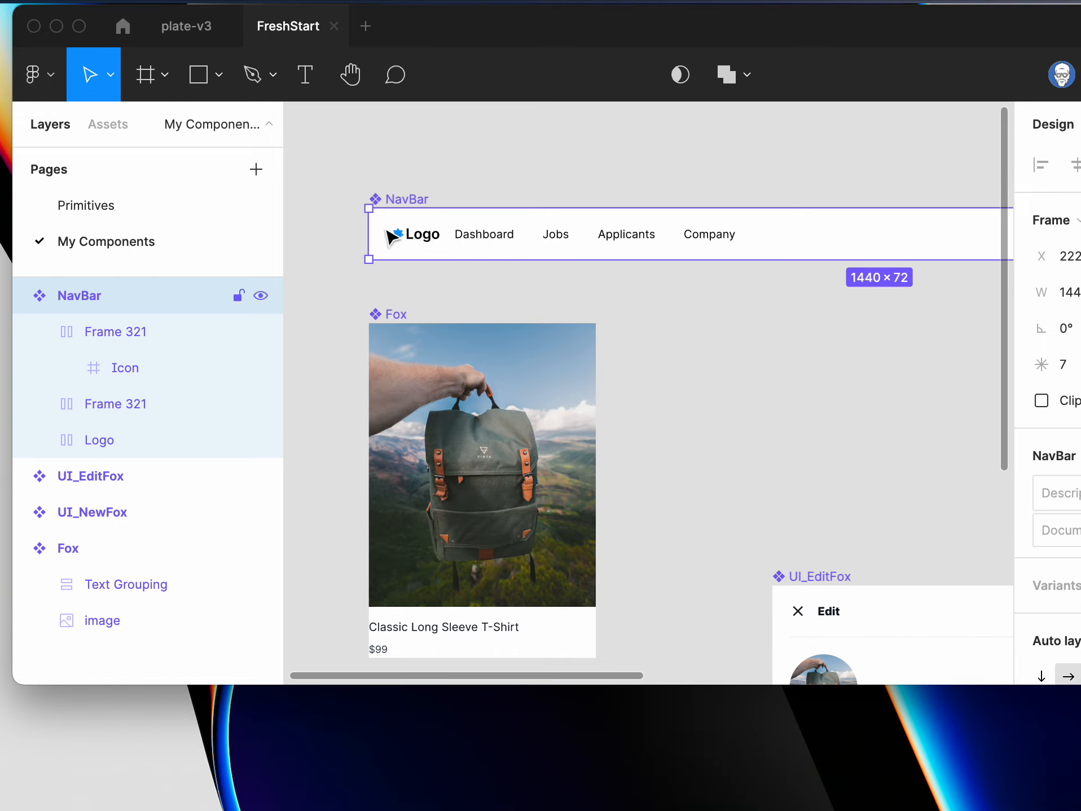
{"action": "left_click", "coordinate": [40, 404]}
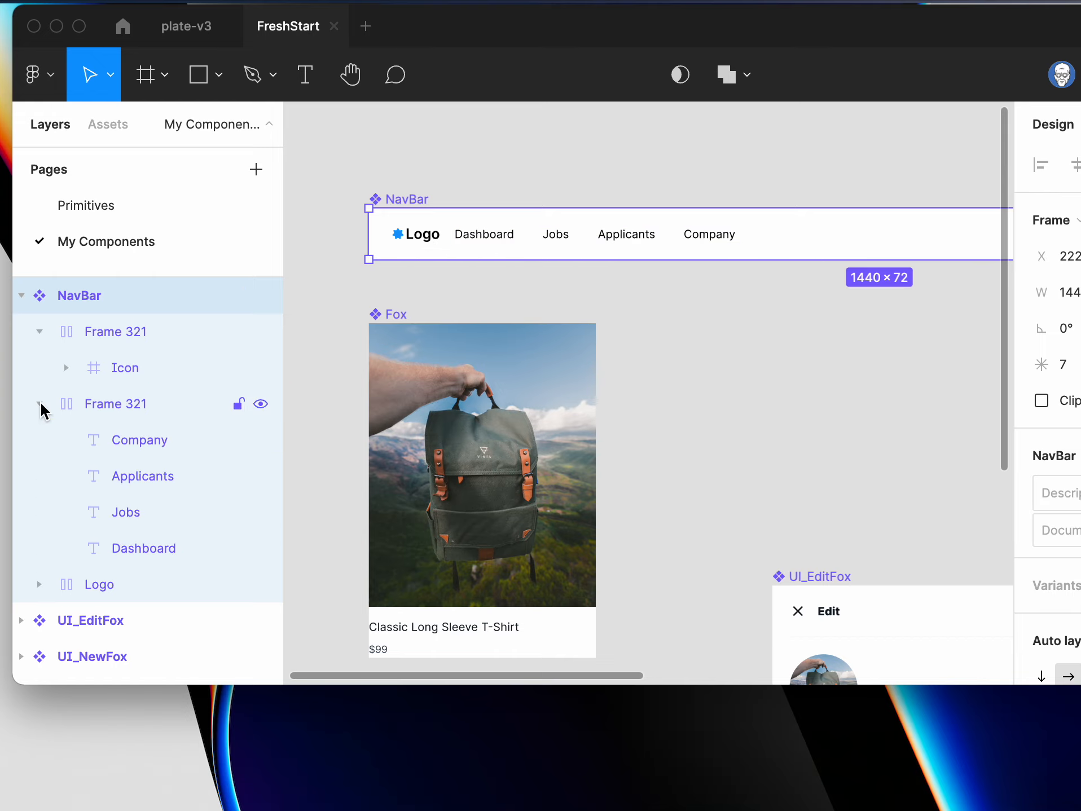
{"action": "left_click", "coordinate": [129, 445]}
{"action": "key", "text": "Delete"}
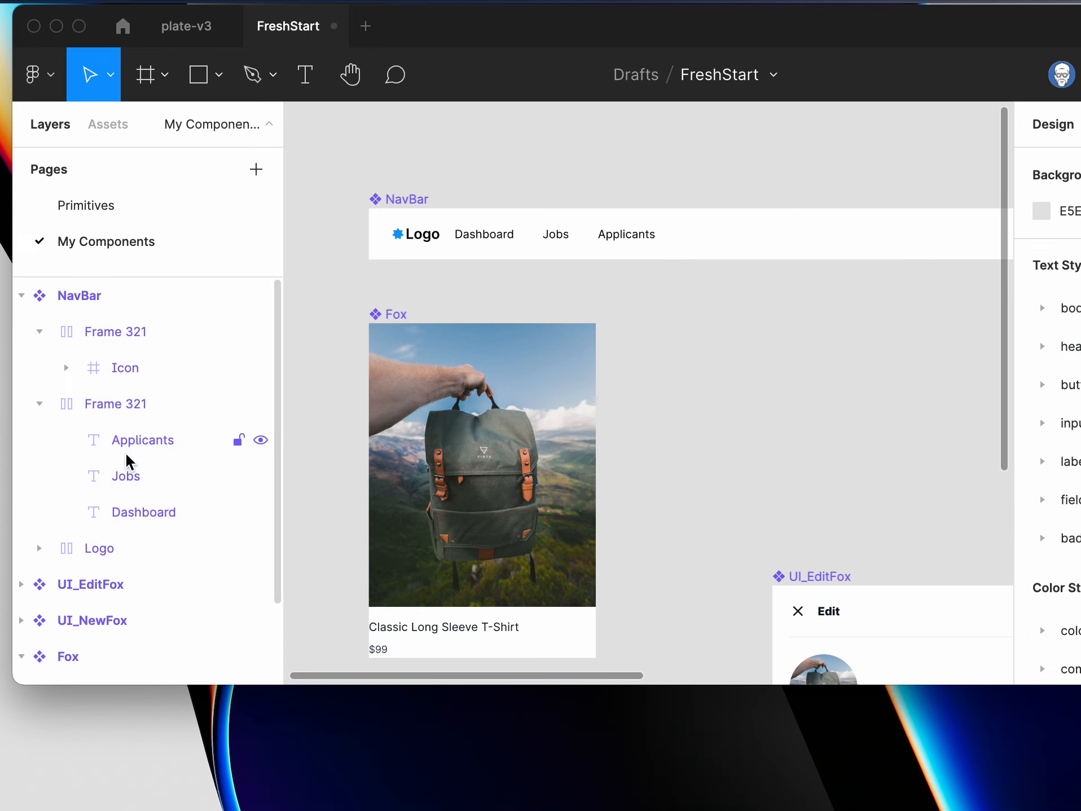
{"action": "left_click", "coordinate": [127, 449]}
{"action": "key", "text": "Delete"}
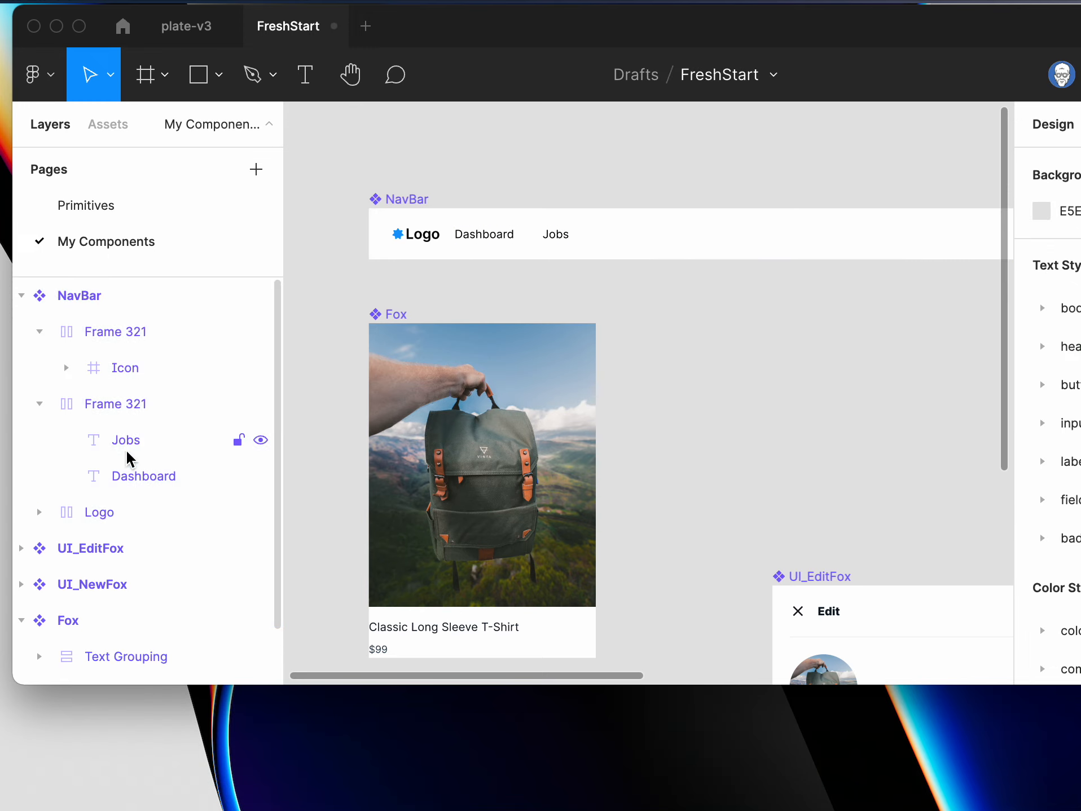
{"action": "left_click", "coordinate": [160, 481]}
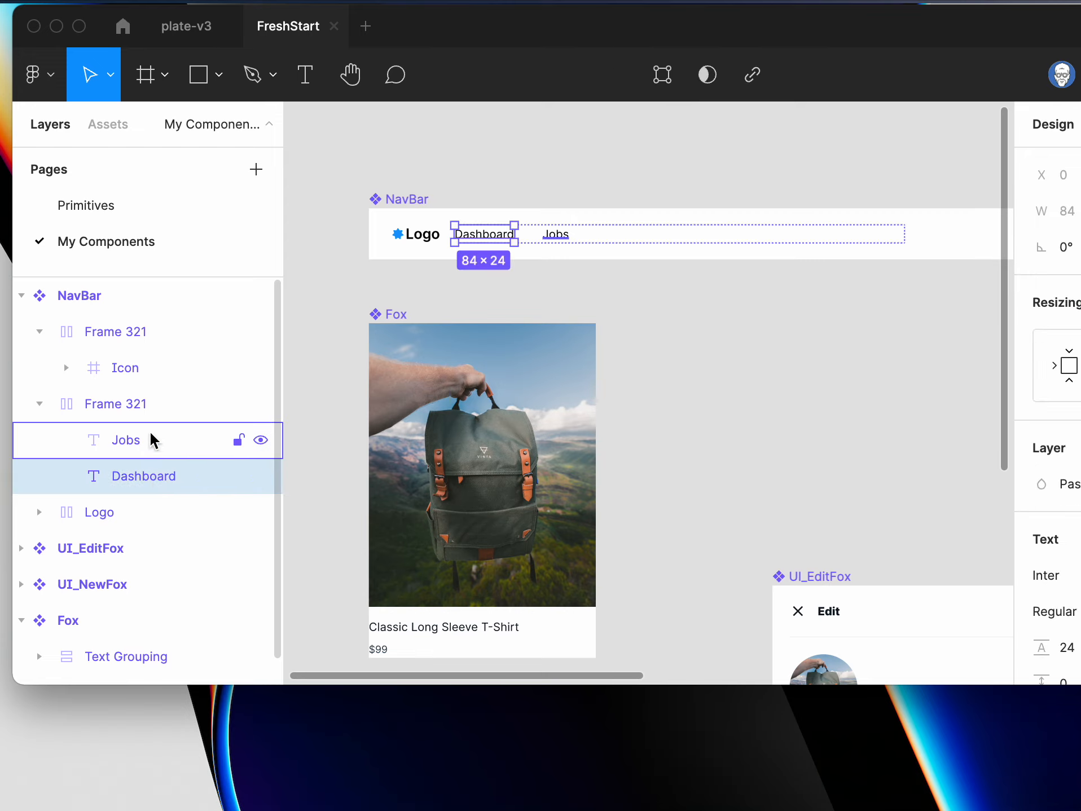
{"action": "left_click", "coordinate": [137, 441]}
{"action": "key", "text": "Delete"}
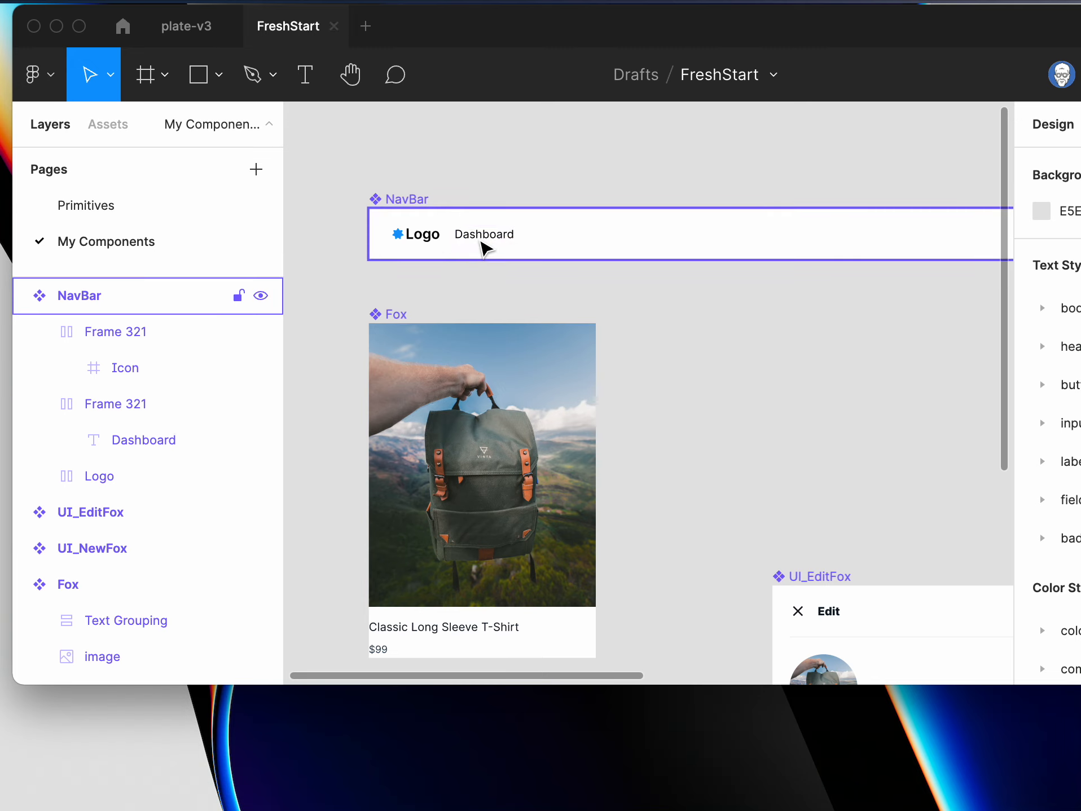
- Narrow the NavBar frame around Dashboard to 99 wide and delete the Logo text beside the star
{"action": "left_click", "coordinate": [148, 403]}
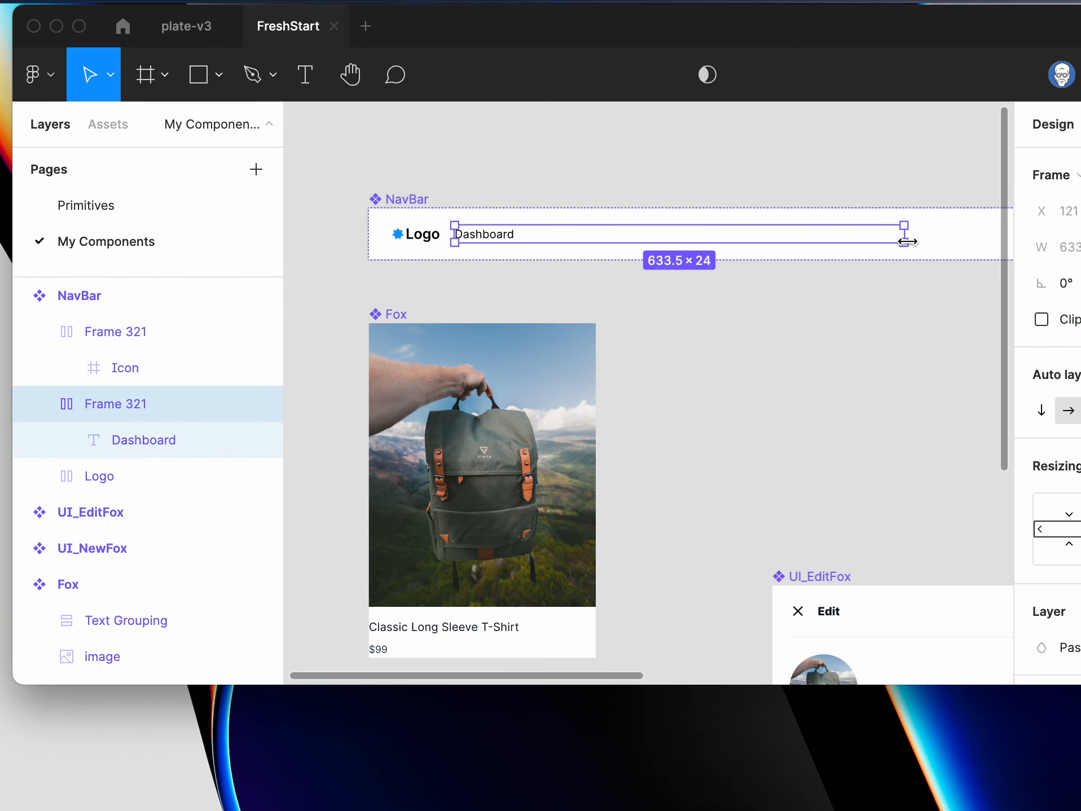
{"action": "left_click_drag", "start_coordinate": [906, 241], "coordinate": [525, 245]}
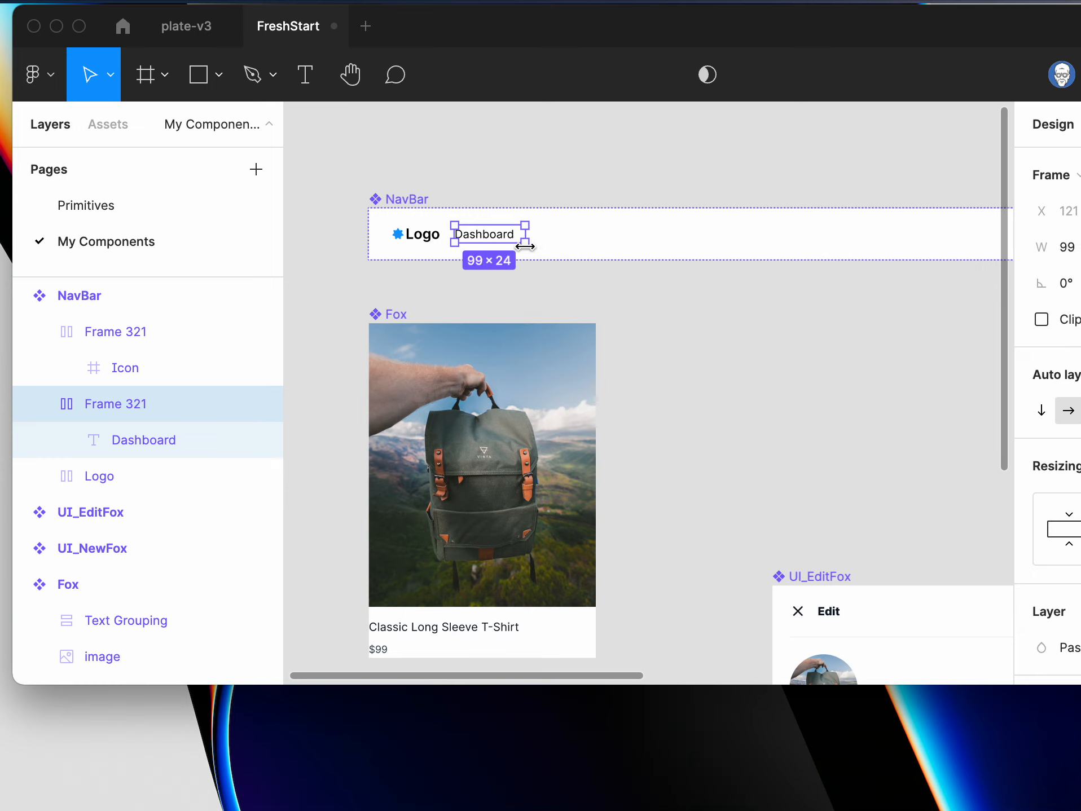
{"action": "left_click", "coordinate": [426, 239]}
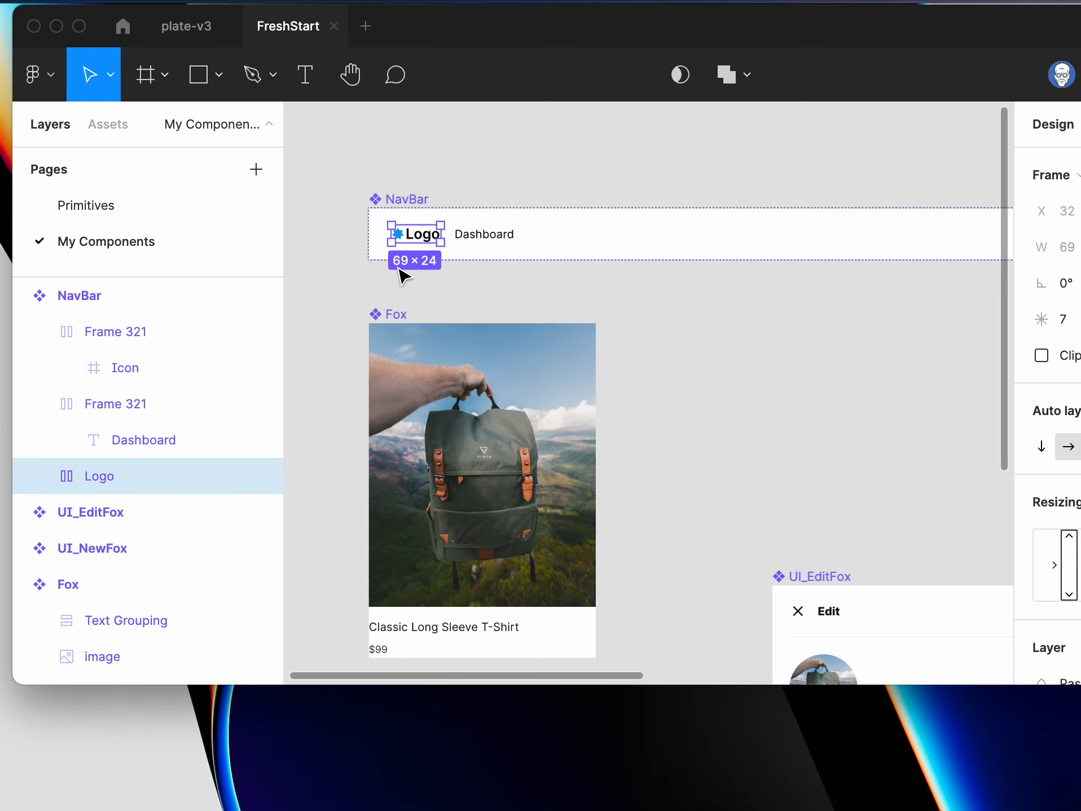
{"action": "left_click", "coordinate": [38, 476]}
{"action": "left_click", "coordinate": [114, 514]}
{"action": "key", "text": "Delete"}
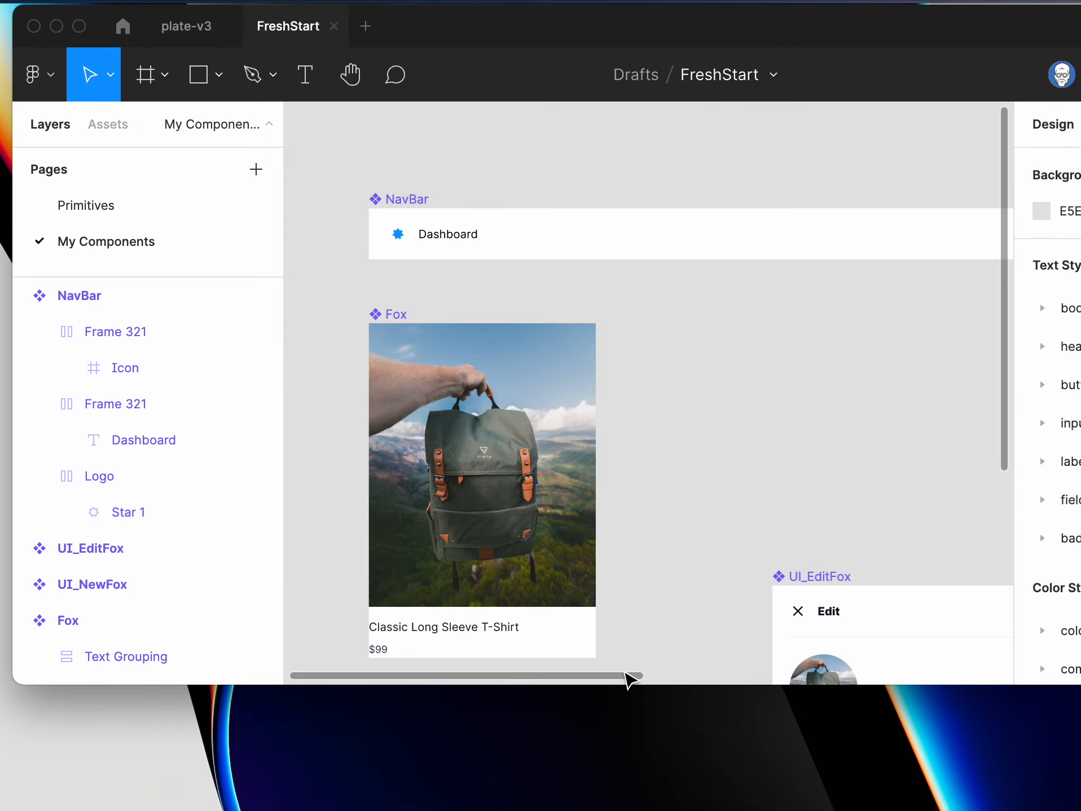
- Narrow the NavBar component to 320 wide to match the Fox card and move it down closer to the card
{"action": "left_click_drag", "start_coordinate": [629, 677], "coordinate": [900, 683]}
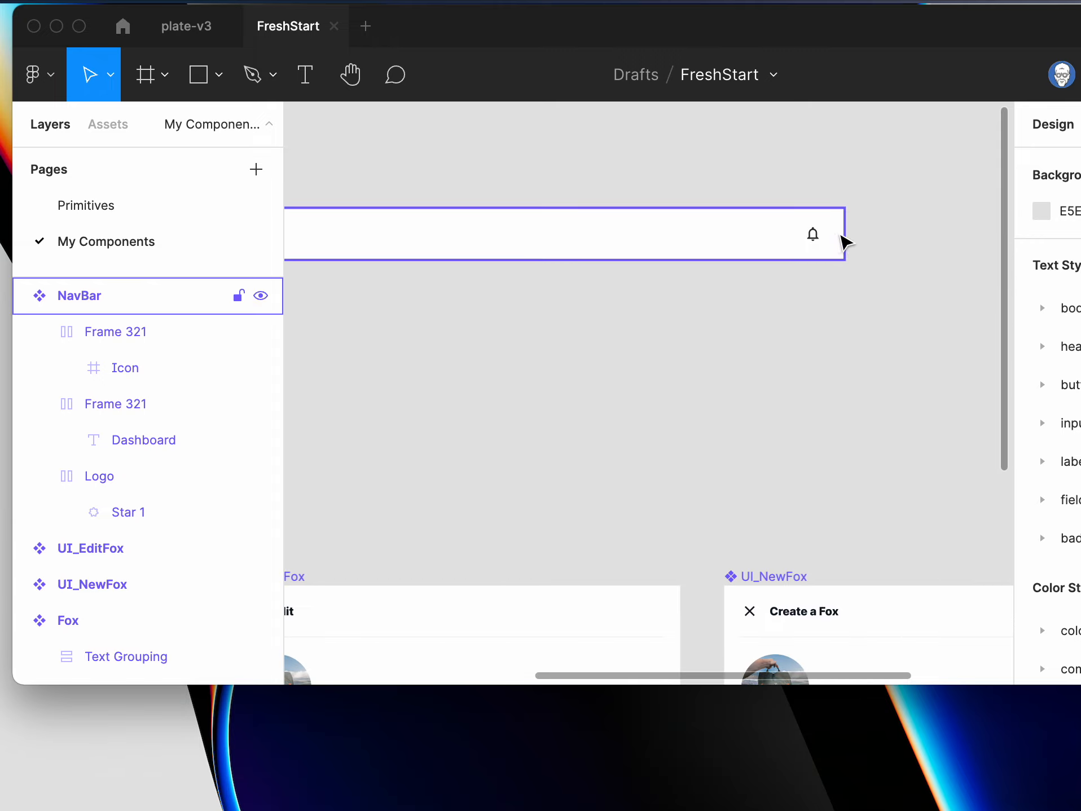
{"action": "left_click", "coordinate": [839, 234]}
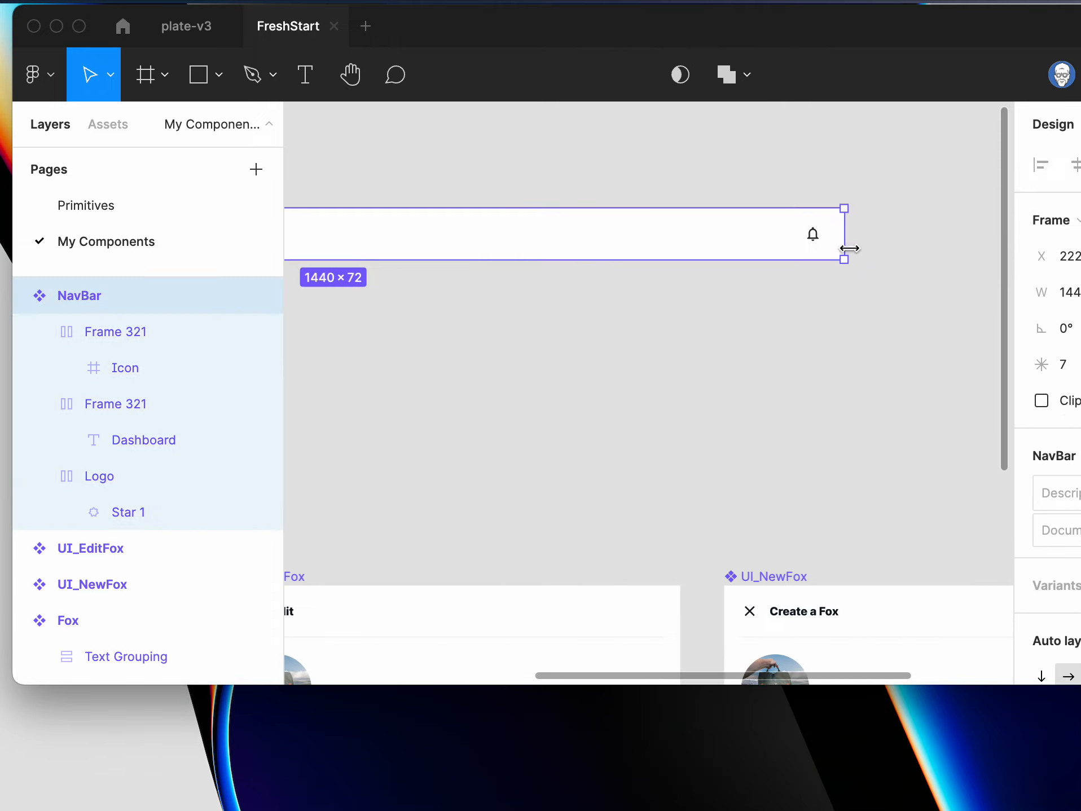
{"action": "left_click_drag", "start_coordinate": [847, 249], "coordinate": [293, 255]}
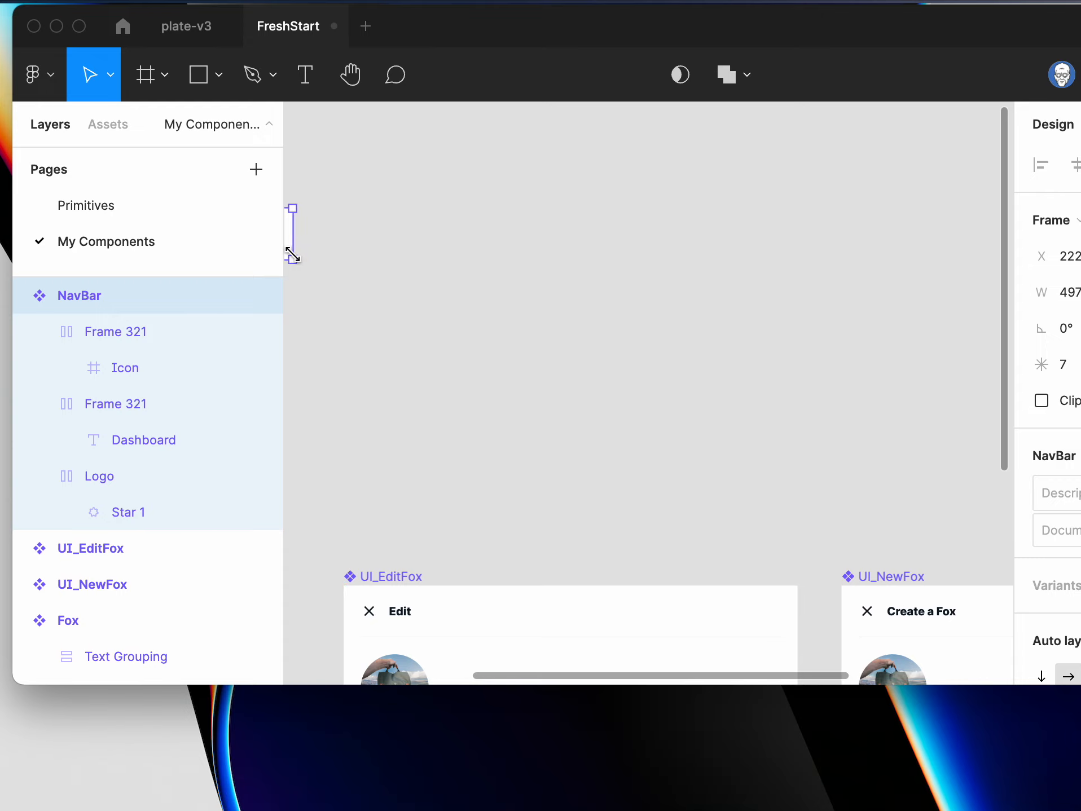
{"action": "left_click_drag", "start_coordinate": [511, 677], "coordinate": [282, 653]}
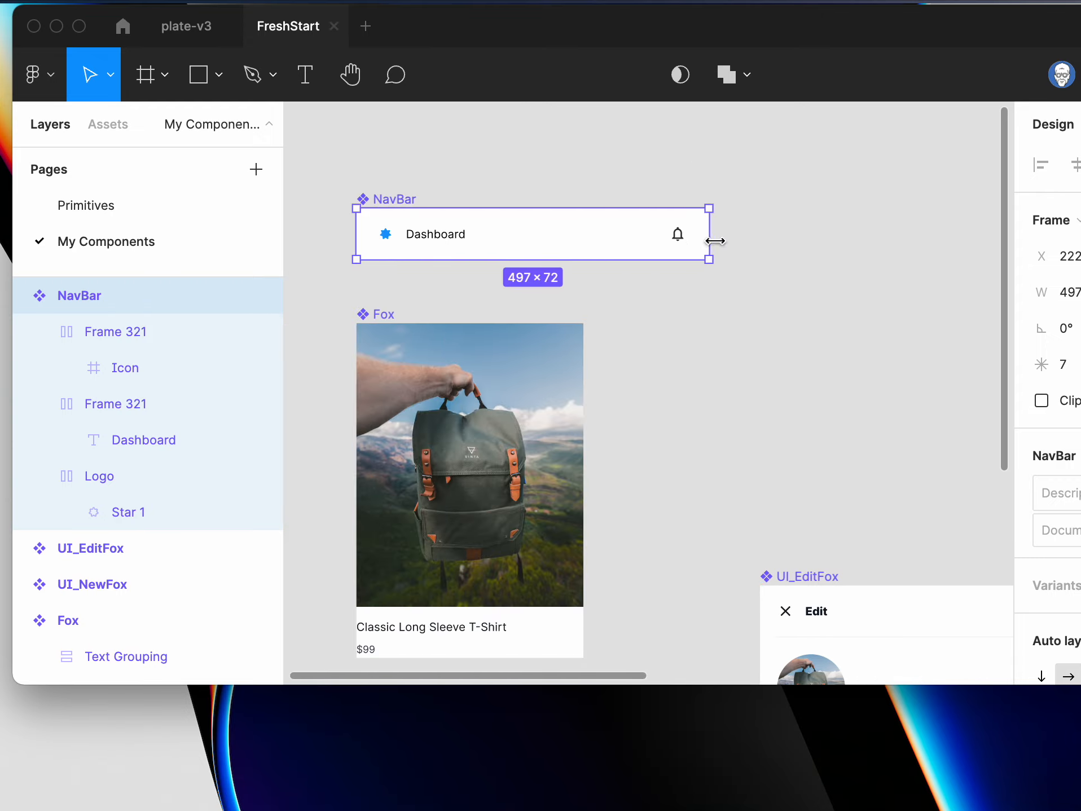
{"action": "left_click_drag", "start_coordinate": [715, 241], "coordinate": [588, 237]}
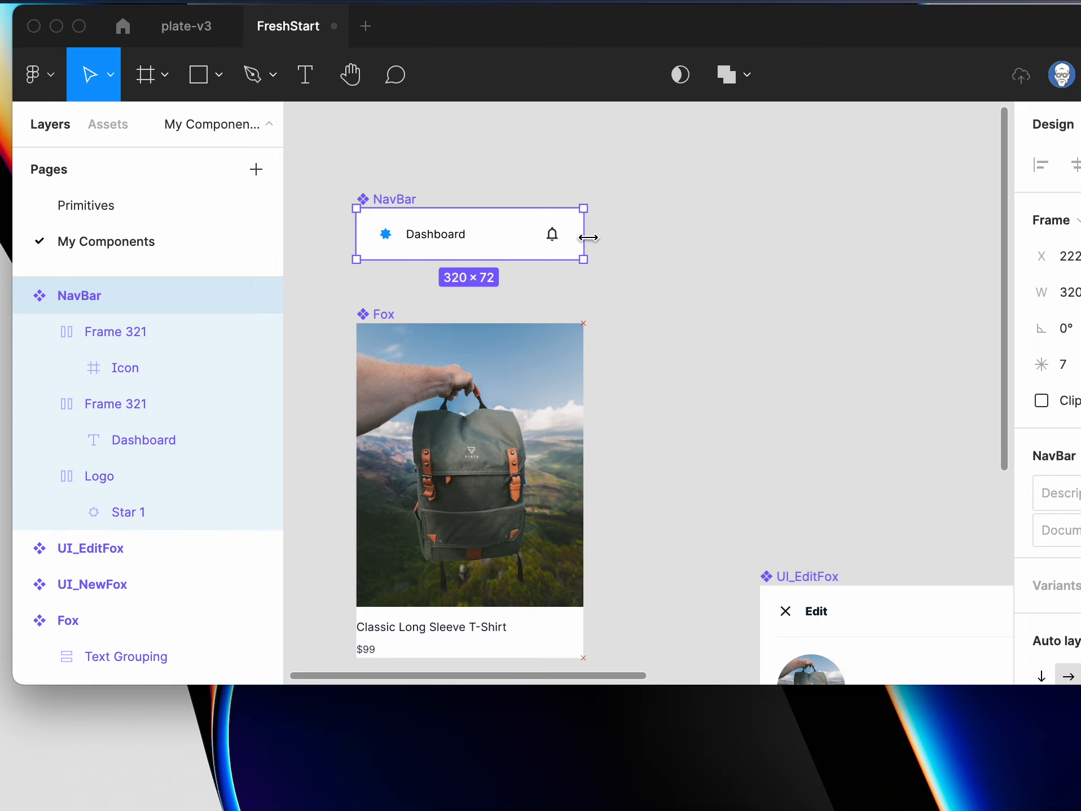
{"action": "left_click", "coordinate": [694, 330]}
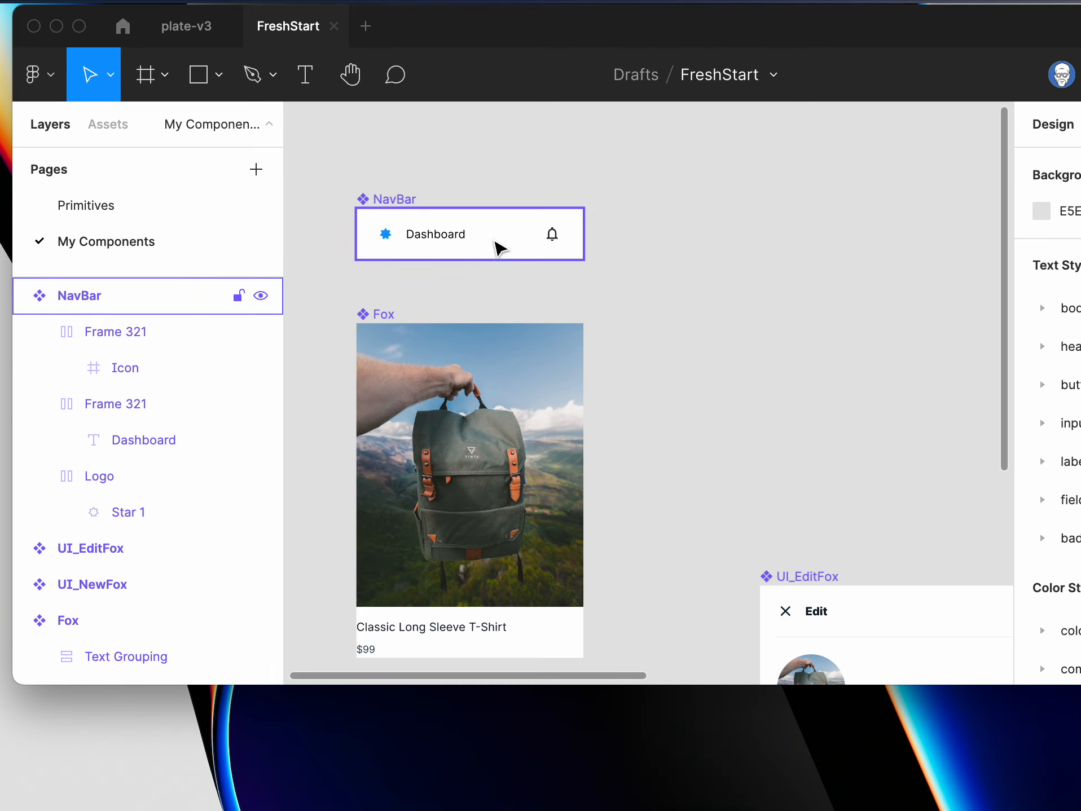
{"action": "mouse_move", "coordinate": [499, 245]}
{"action": "left_mouse_down"}
{"action": "mouse_move", "coordinate": [492, 273]}
{"action": "mouse_move", "coordinate": [515, 265]}
{"action": "left_mouse_up"}
{"action": "left_click", "coordinate": [717, 265]}
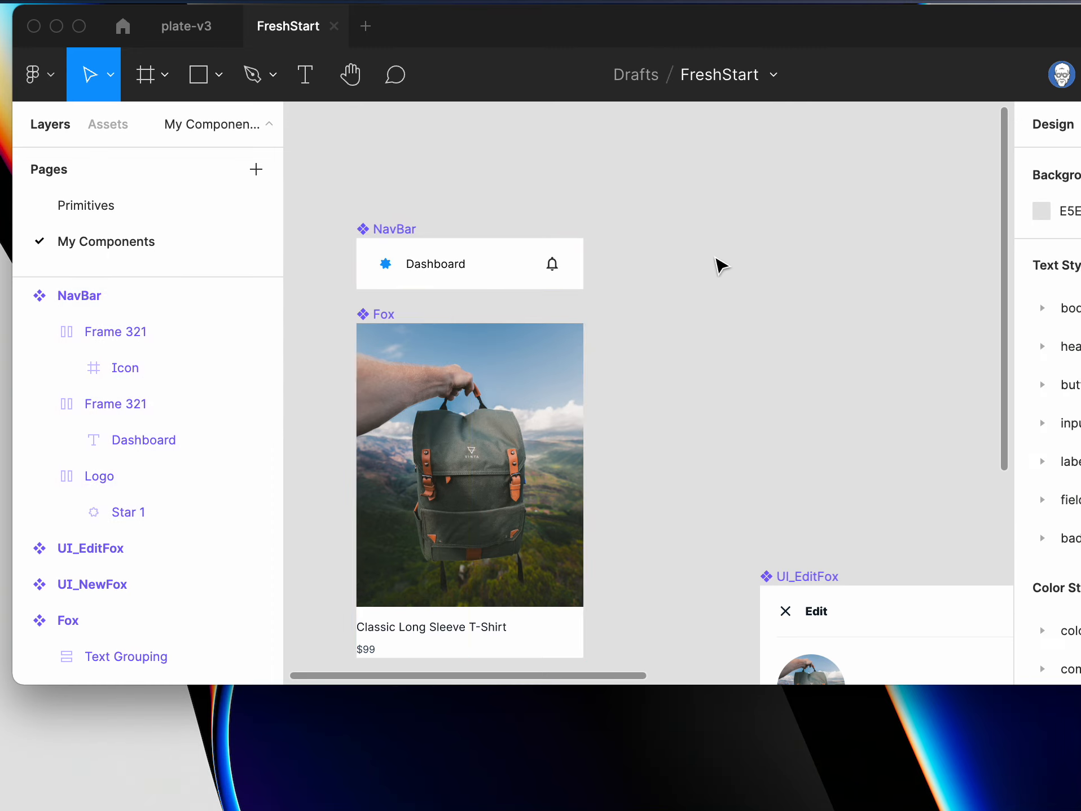
- Move the UI_EditFox component below the Fox card, aligned with the card's left edge
{"action": "scroll", "coordinate": [717, 265], "scroll_direction": "down", "scroll_amount": 6}
{"action": "scroll", "coordinate": [869, 289], "scroll_direction": "down", "scroll_amount": 3}
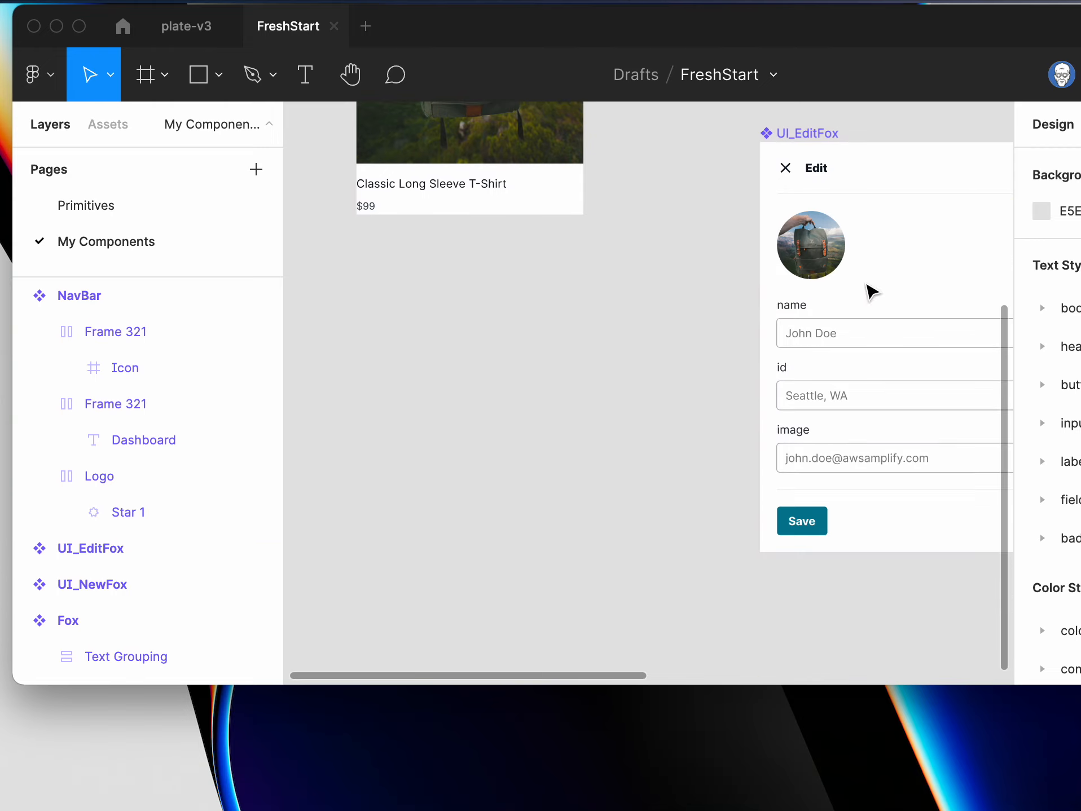
{"action": "left_click_drag", "start_coordinate": [907, 190], "coordinate": [504, 299]}
{"action": "scroll", "coordinate": [741, 421], "scroll_direction": "down", "scroll_amount": 10}
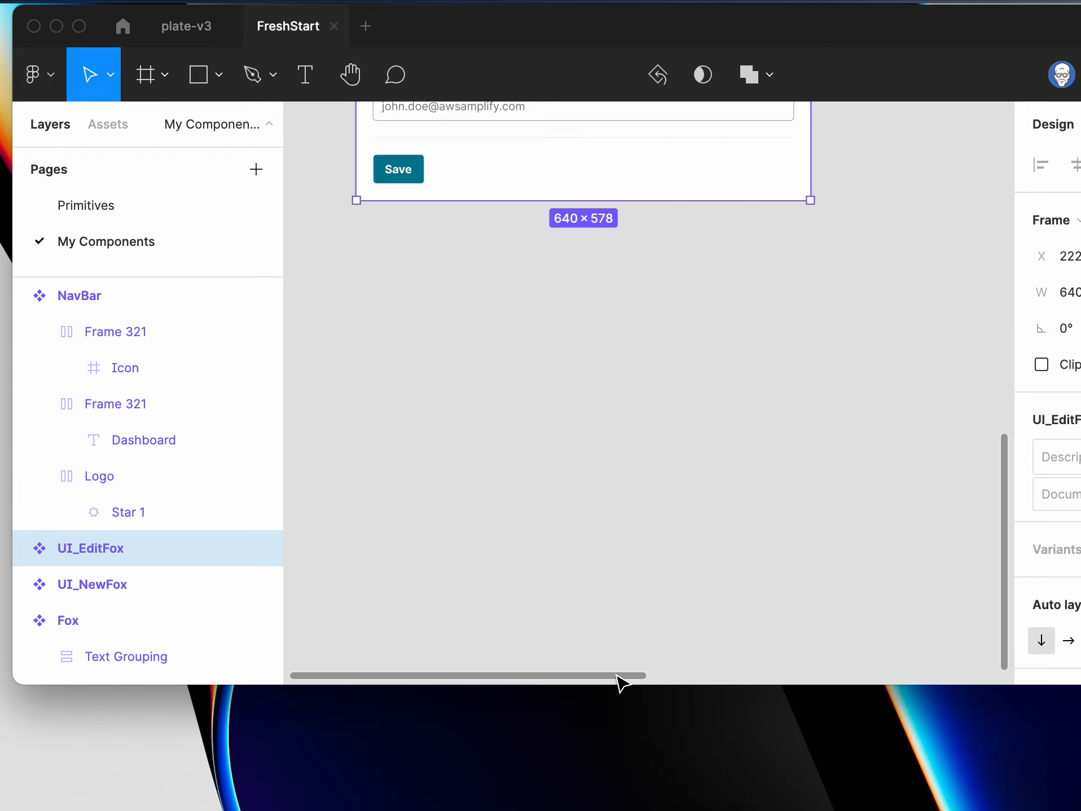
- Delete the UI_NewFox component from the My Components page
{"action": "left_click_drag", "start_coordinate": [617, 676], "coordinate": [603, 652]}
{"action": "scroll", "coordinate": [753, 476], "scroll_direction": "up", "scroll_amount": 6}
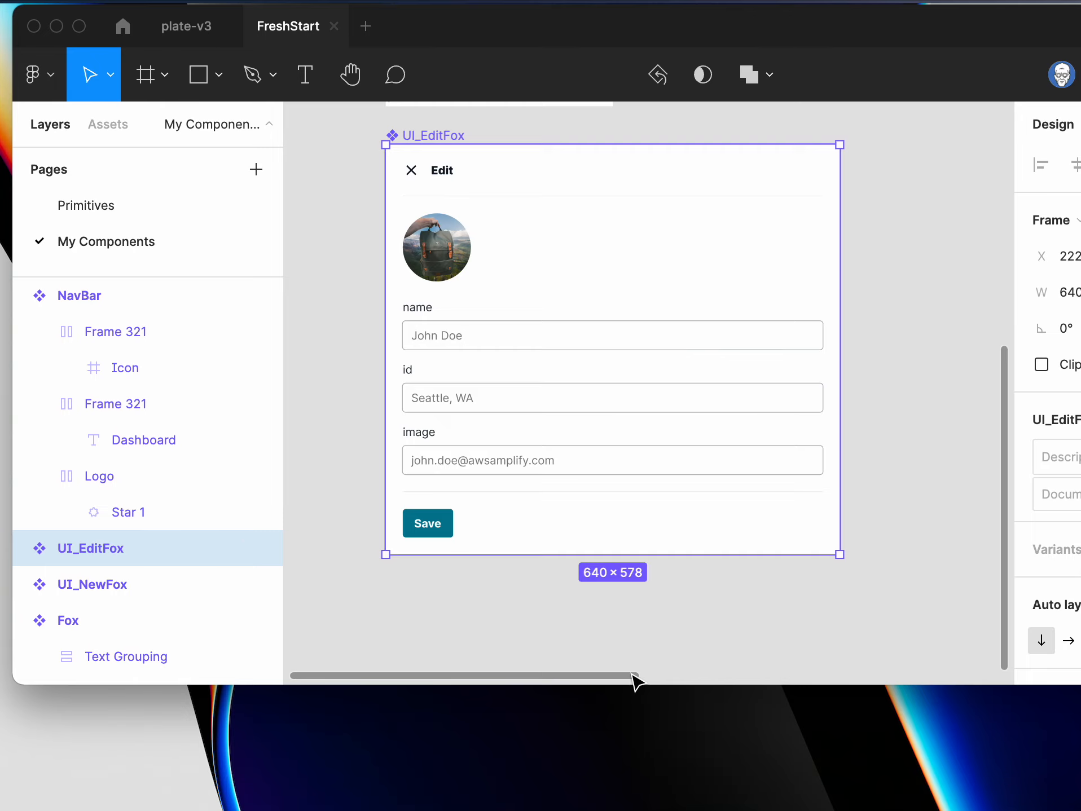
{"action": "mouse_move", "coordinate": [633, 674]}
{"action": "left_mouse_down"}
{"action": "mouse_move", "coordinate": [1053, 675]}
{"action": "mouse_move", "coordinate": [843, 678]}
{"action": "mouse_move", "coordinate": [624, 655]}
{"action": "left_mouse_up"}
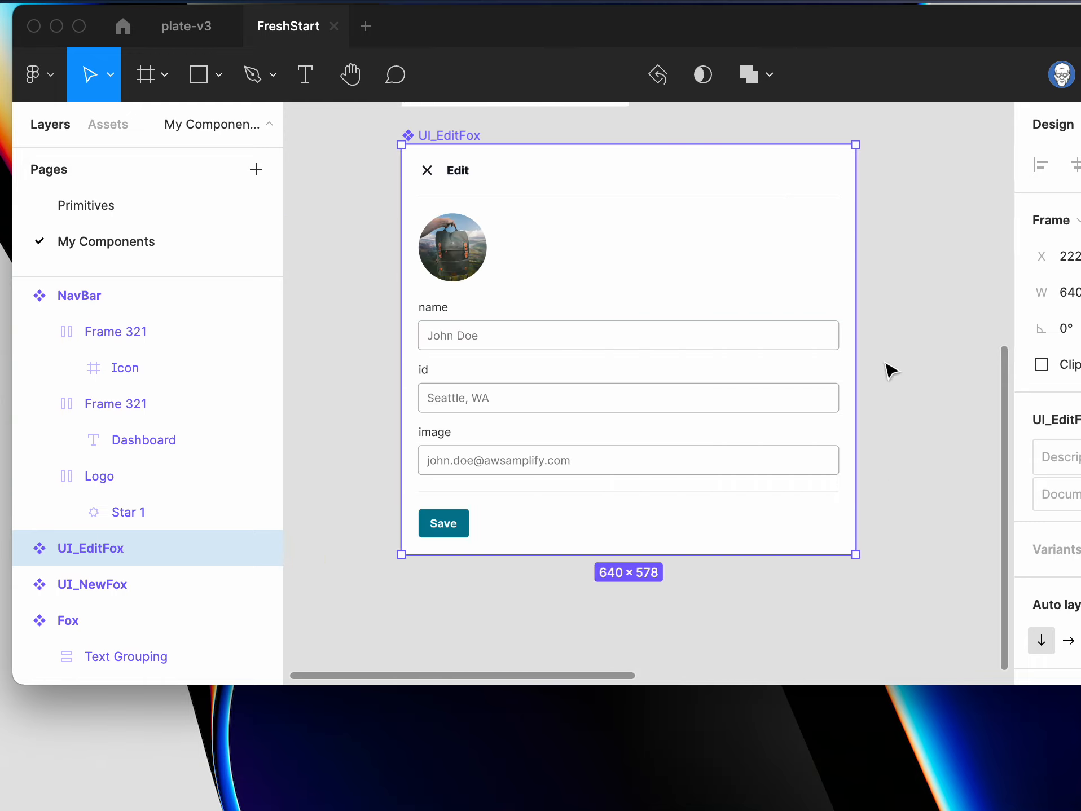
{"action": "left_click", "coordinate": [102, 594]}
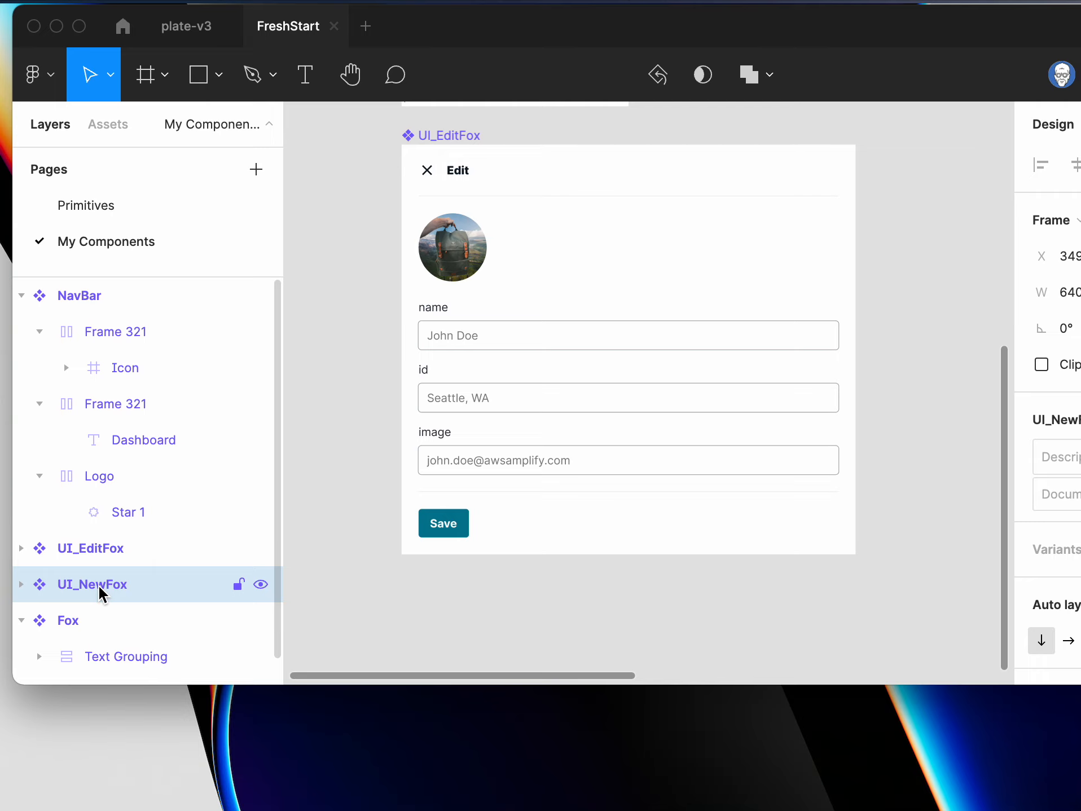
{"action": "key", "text": "Delete"}
- Try narrowing the UI_EditFox component to 320 wide to match the Fox card, and undo the resize
{"action": "left_click", "coordinate": [100, 555]}
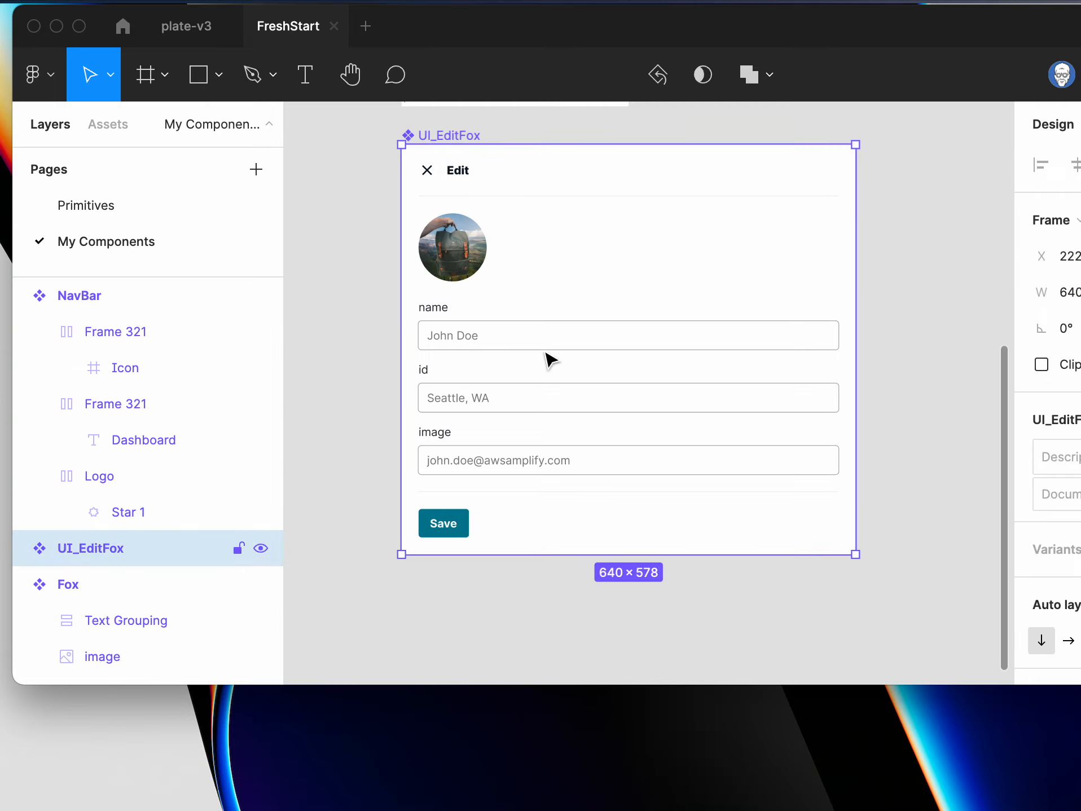
{"action": "scroll", "coordinate": [808, 339], "scroll_direction": "up", "scroll_amount": 4}
{"action": "scroll", "coordinate": [807, 340], "scroll_direction": "down", "scroll_amount": 2}
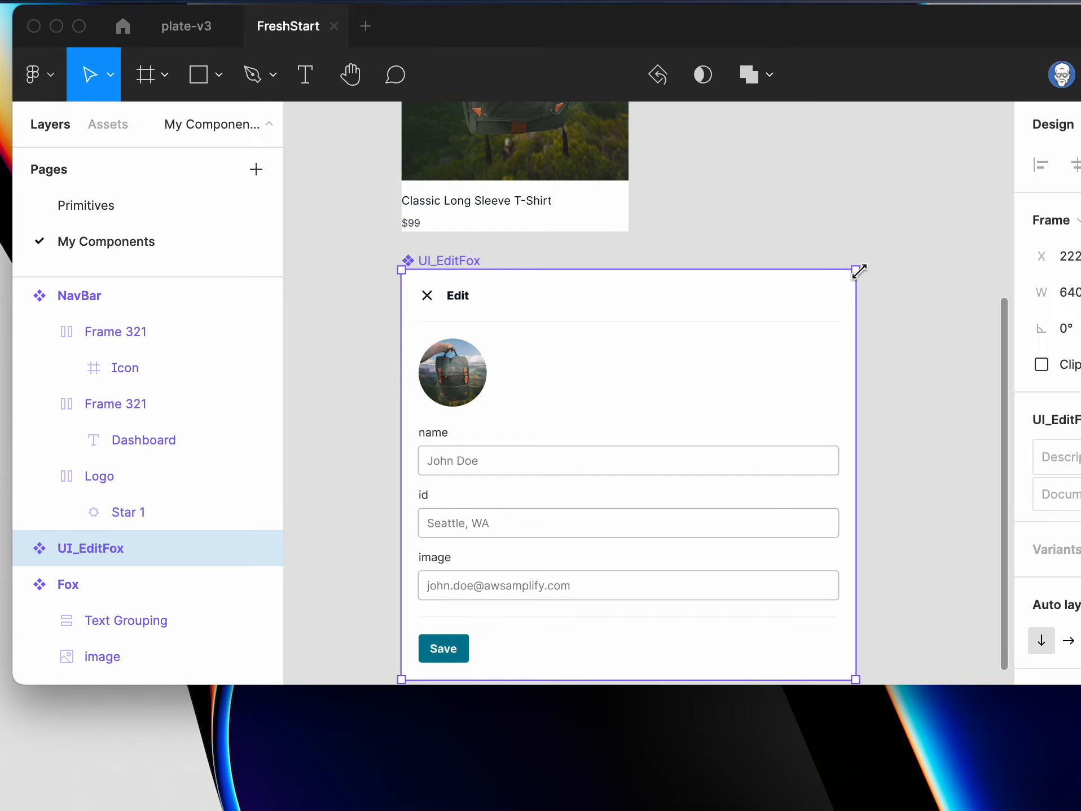
{"action": "left_click_drag", "start_coordinate": [852, 295], "coordinate": [628, 292]}
{"action": "scroll", "coordinate": [746, 485], "scroll_direction": "down", "scroll_amount": 3}
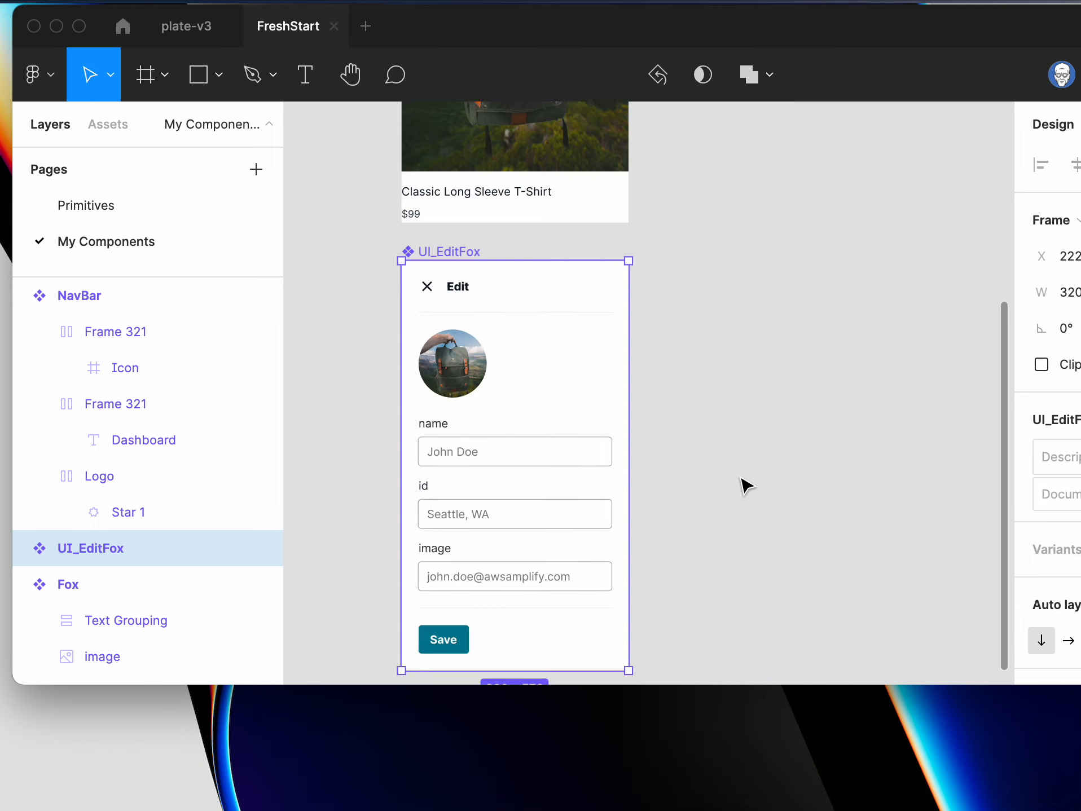
{"action": "scroll", "coordinate": [735, 494], "scroll_direction": "up", "scroll_amount": 3}
{"action": "scroll", "coordinate": [736, 494], "scroll_direction": "down", "scroll_amount": 1}
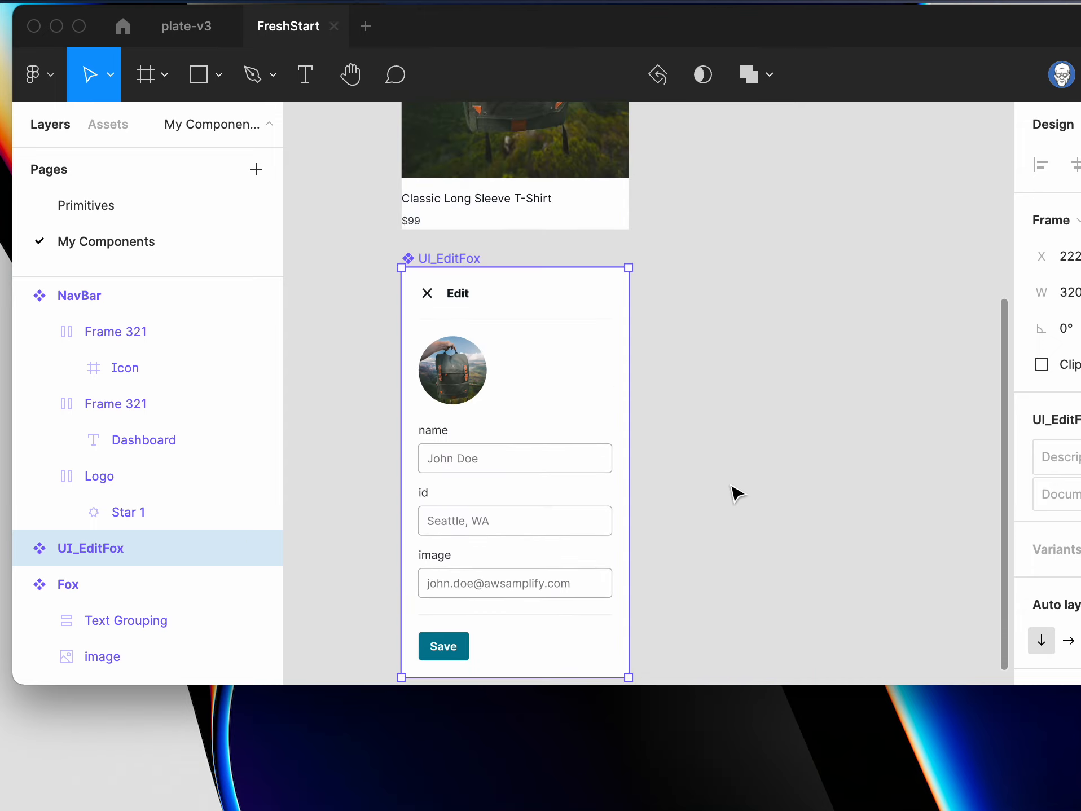
{"action": "scroll", "coordinate": [737, 494], "scroll_direction": "down", "scroll_amount": 5}
{"action": "scroll", "coordinate": [736, 494], "scroll_direction": "up", "scroll_amount": 1}
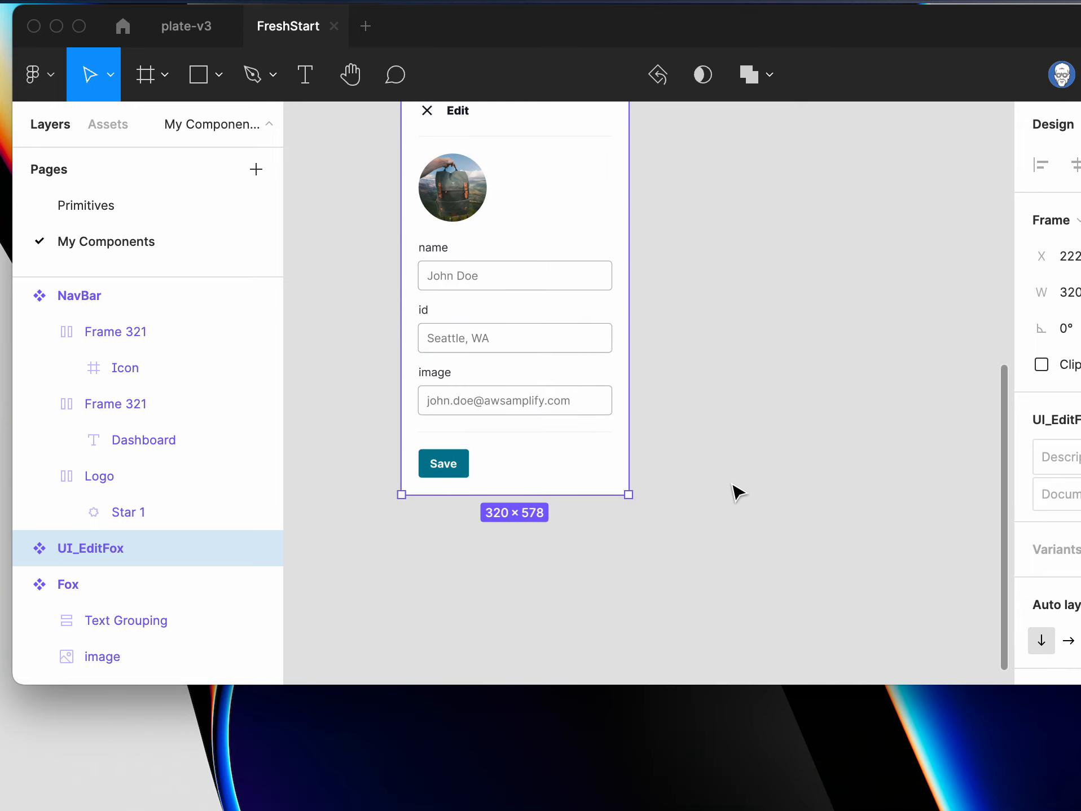
{"action": "key", "text": "super+z"}
{"action": "scroll", "coordinate": [721, 503], "scroll_direction": "up", "scroll_amount": 4}
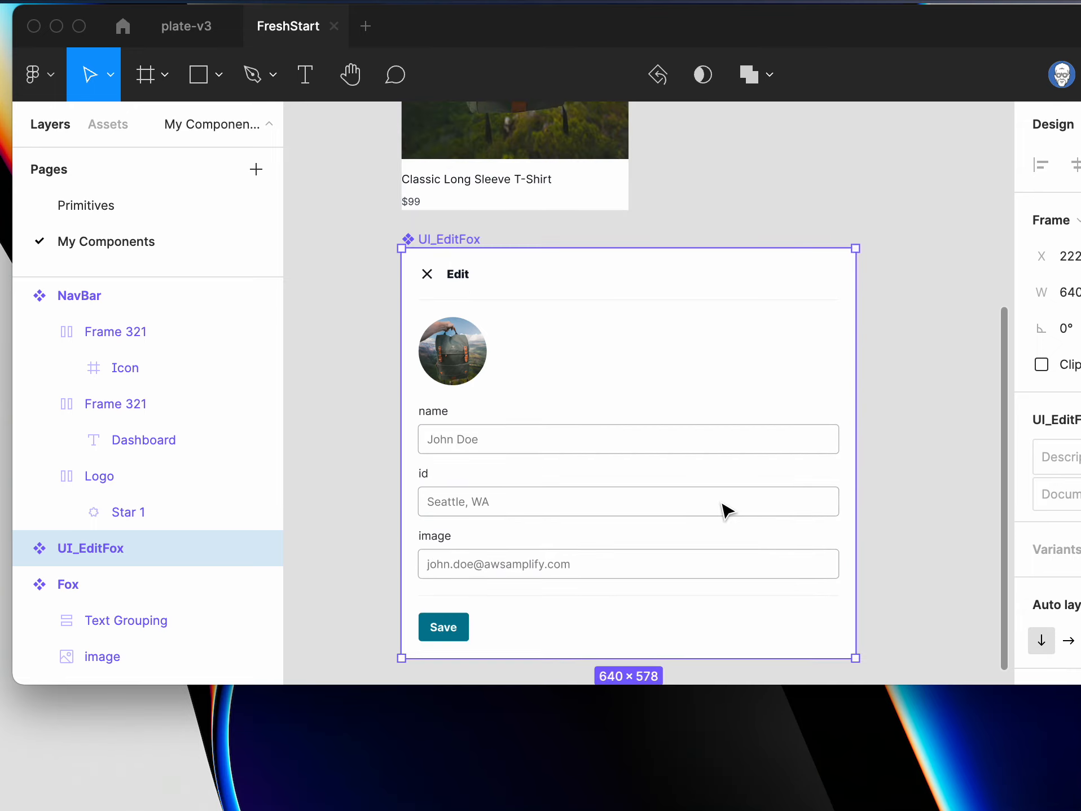
{"action": "key", "text": "Escape"}
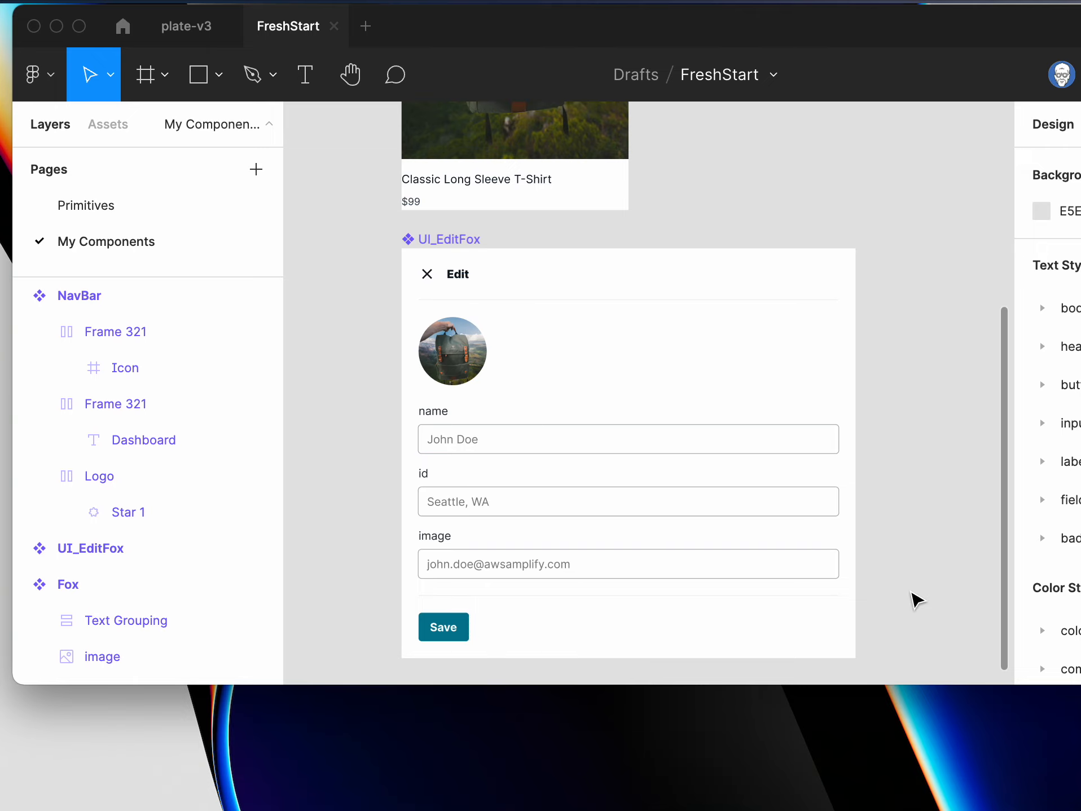
- Narrow the UI_EditFox component to 320 wide to match the Fox card and collapse the Fox component's layers
{"action": "scroll", "coordinate": [914, 597], "scroll_direction": "down", "scroll_amount": 5}
{"action": "scroll", "coordinate": [914, 596], "scroll_direction": "up", "scroll_amount": 6}
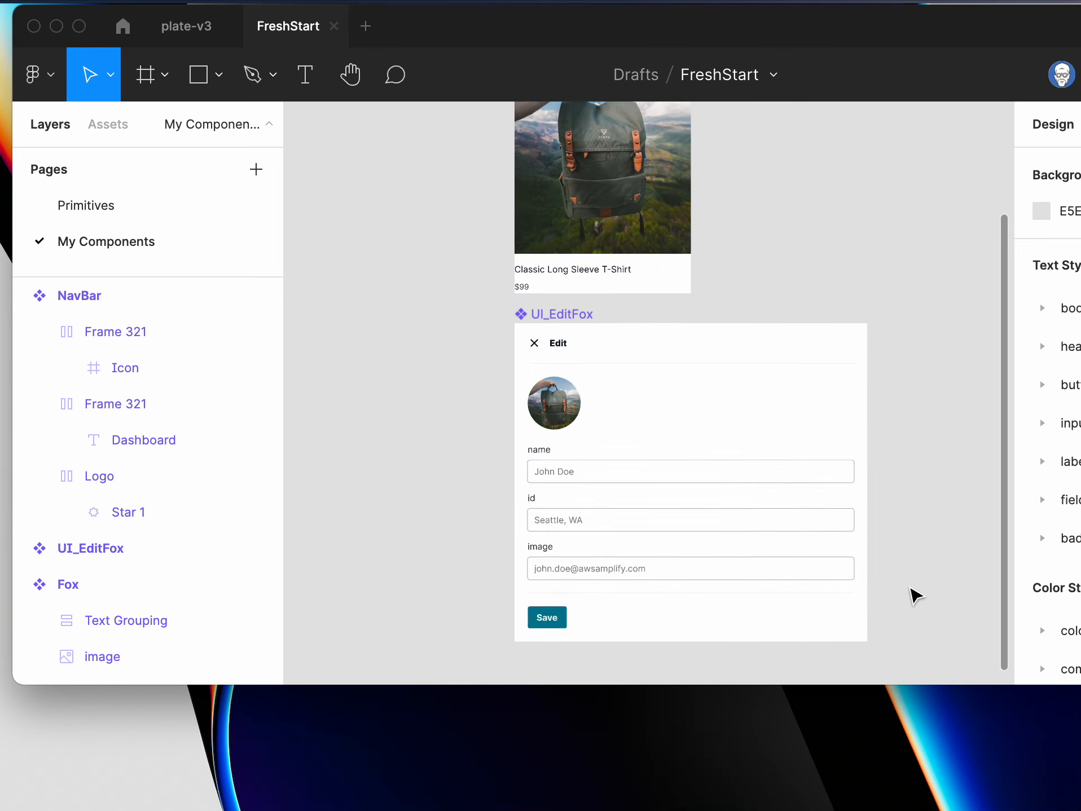
{"action": "left_click", "coordinate": [828, 408]}
{"action": "left_click_drag", "start_coordinate": [874, 353], "coordinate": [687, 344]}
{"action": "scroll", "coordinate": [801, 401], "scroll_direction": "down", "scroll_amount": 5}
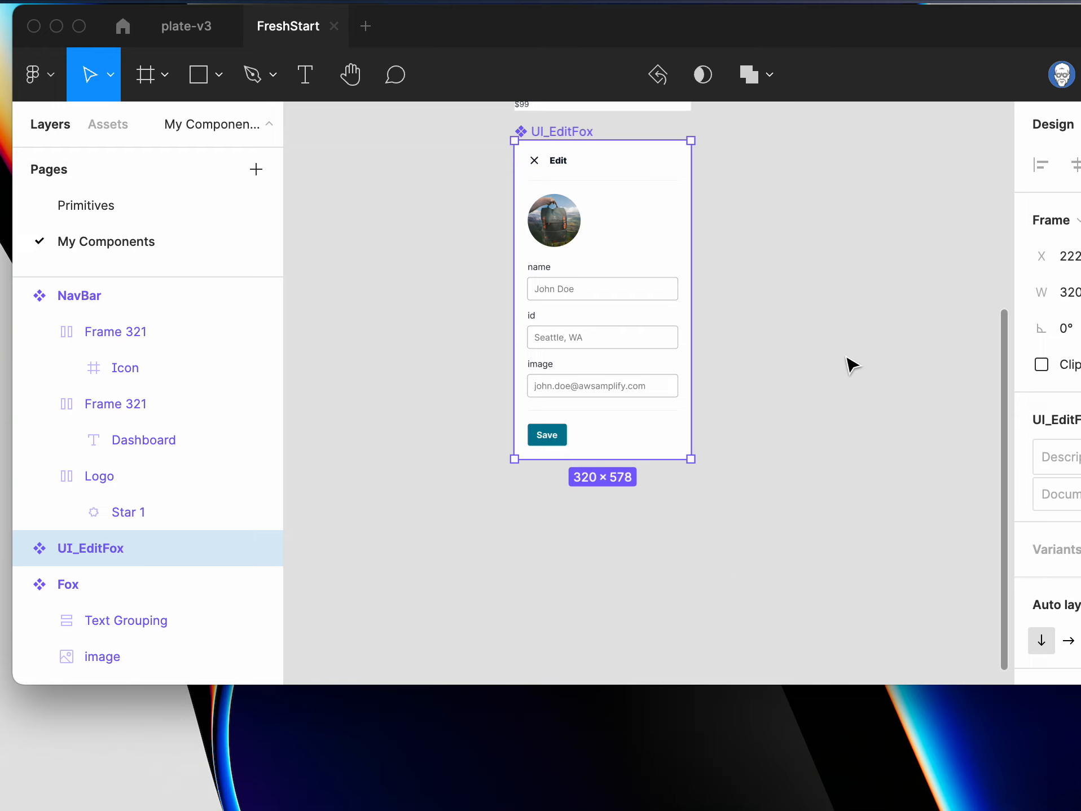
{"action": "scroll", "coordinate": [917, 262], "scroll_direction": "up", "scroll_amount": 10}
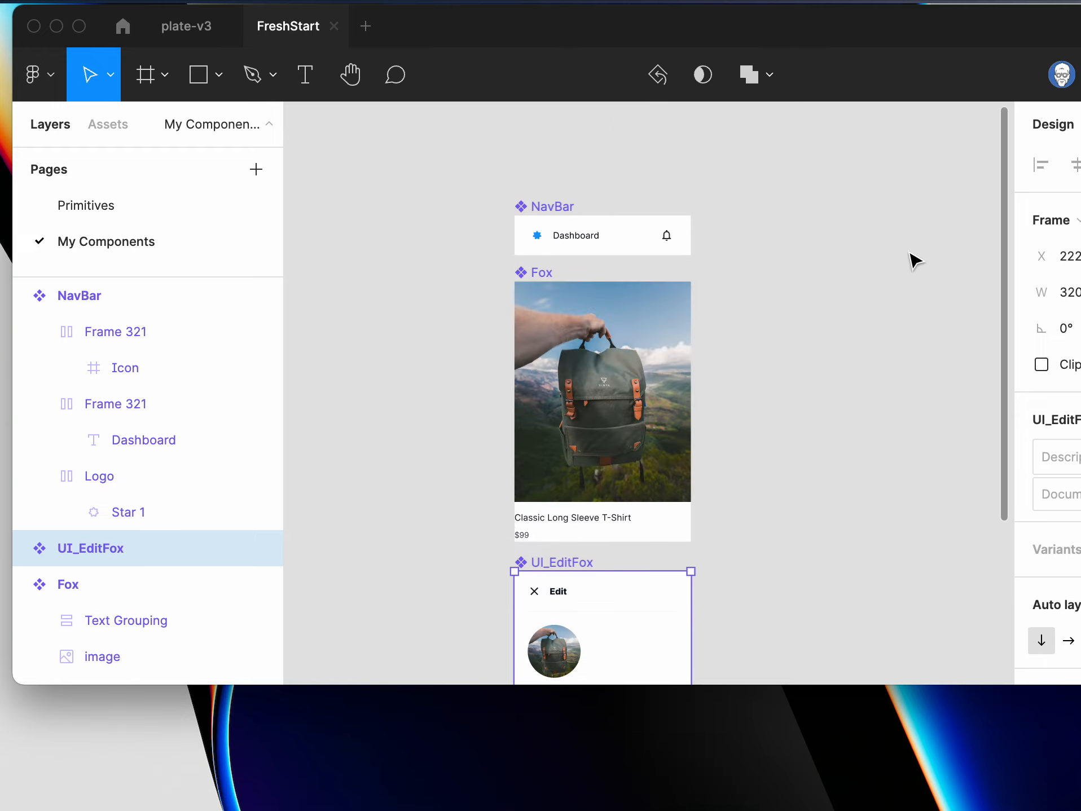
{"action": "scroll", "coordinate": [704, 495], "scroll_direction": "down", "scroll_amount": 3}
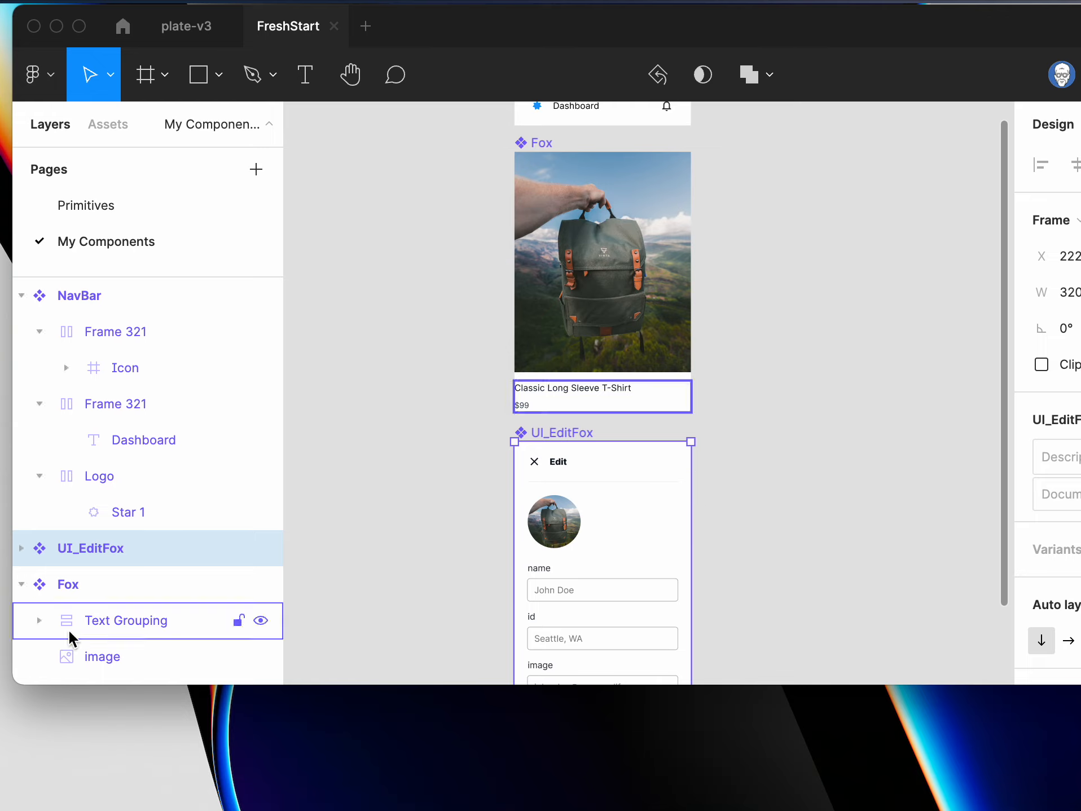
{"action": "left_click", "coordinate": [21, 585]}
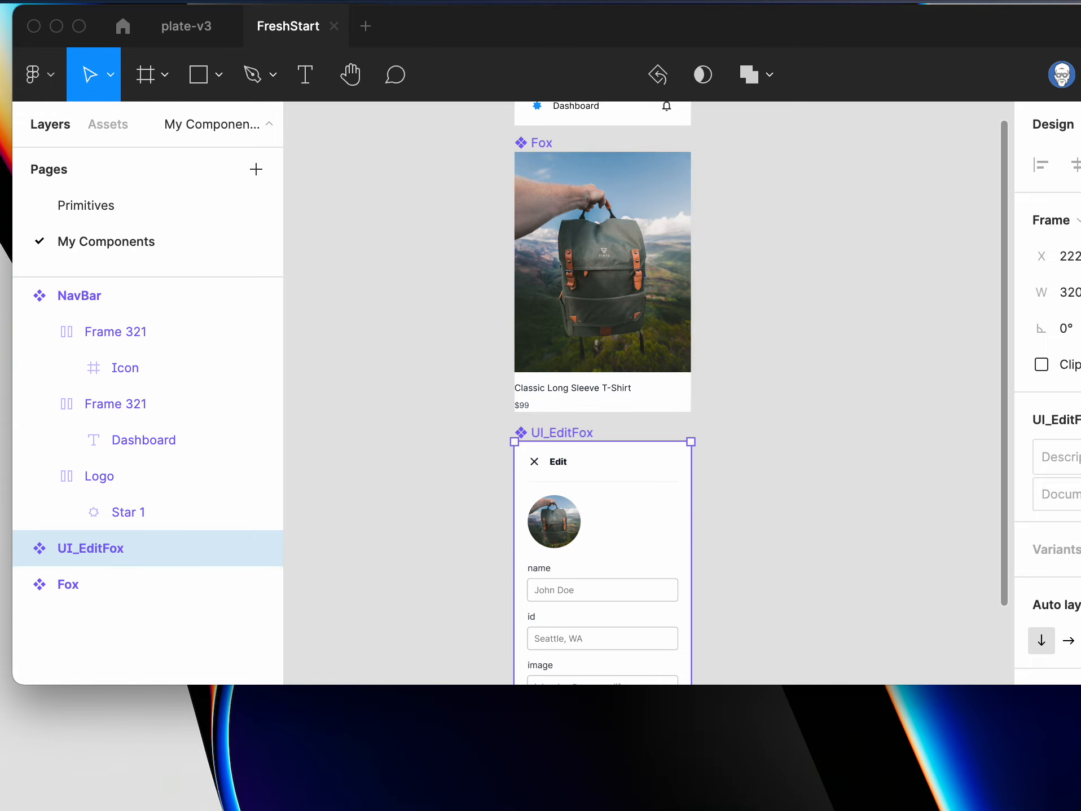
- Place a copy of the UI_EditFox component below the original, aligned with its left edge and with a gap between them
{"action": "scroll", "coordinate": [763, 497], "scroll_direction": "down", "scroll_amount": 8}
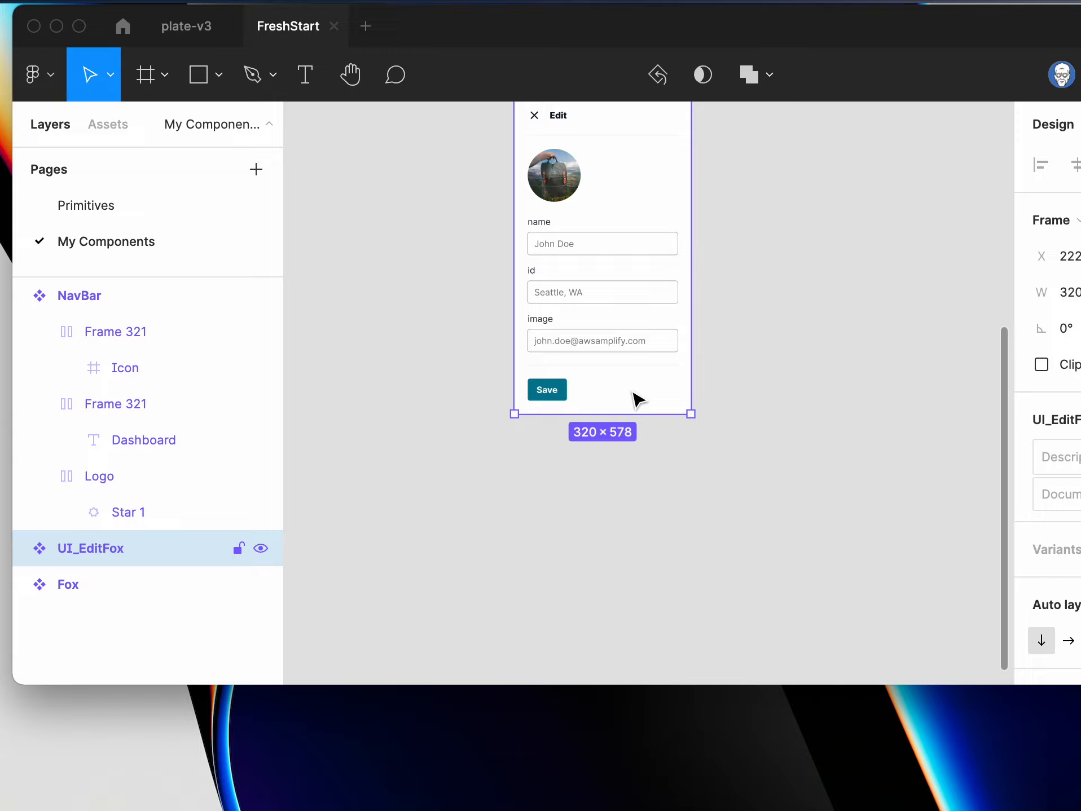
{"action": "scroll", "coordinate": [638, 400], "scroll_direction": "up", "scroll_amount": 3}
{"action": "scroll", "coordinate": [637, 400], "scroll_direction": "down", "scroll_amount": 3}
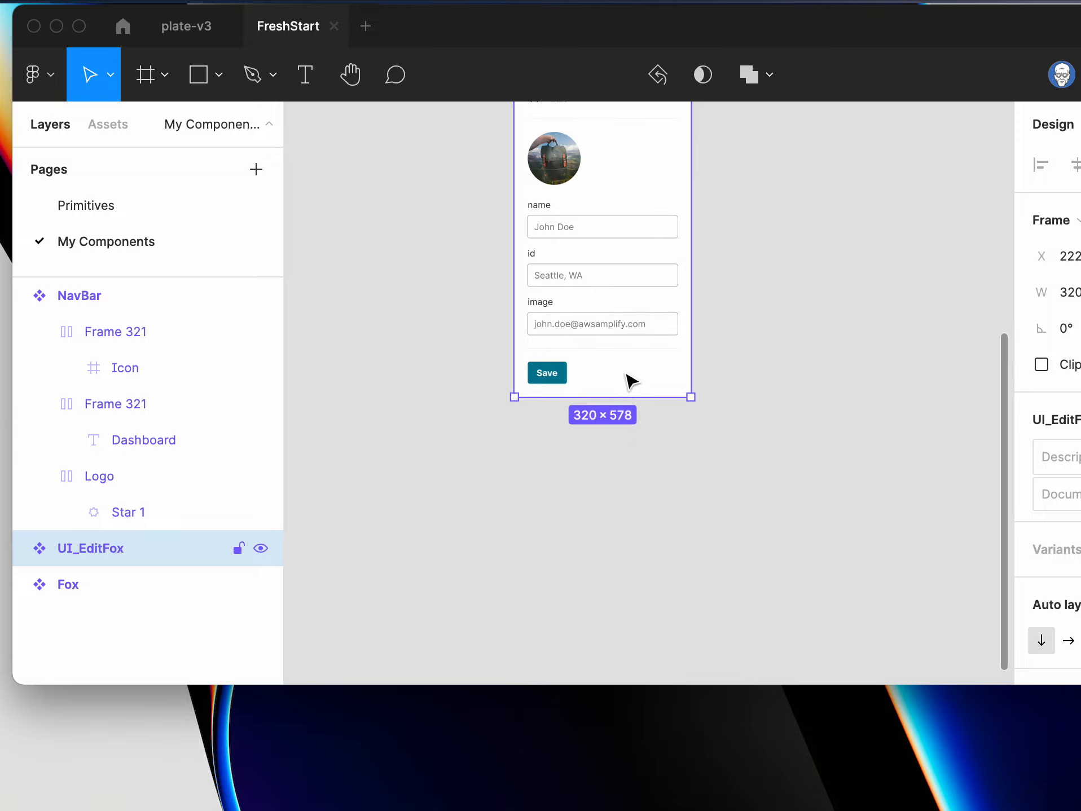
{"action": "mouse_move", "coordinate": [628, 374]}
{"action": "left_mouse_down"}
{"action": "mouse_move", "coordinate": [622, 697]}
{"action": "mouse_move", "coordinate": [632, 622]}
{"action": "mouse_move", "coordinate": [627, 287]}
{"action": "mouse_move", "coordinate": [626, 384]}
{"action": "left_mouse_up"}
{"action": "scroll", "coordinate": [648, 389], "scroll_direction": "up", "scroll_amount": 4}
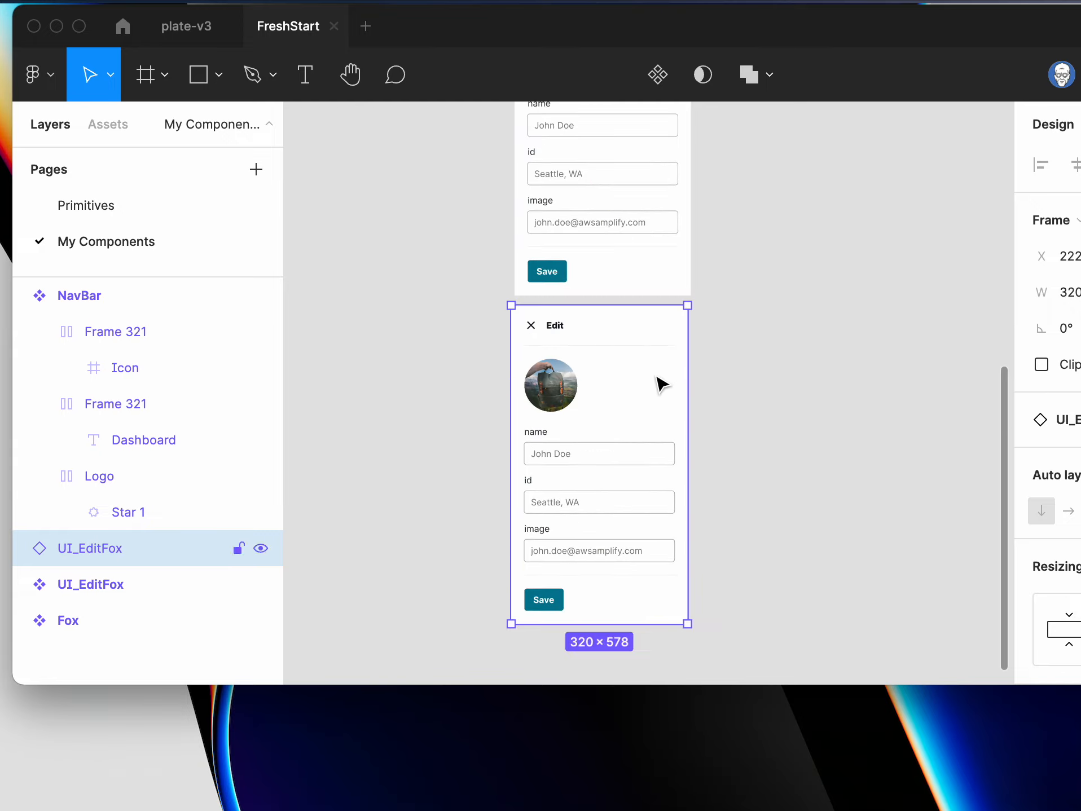
{"action": "left_click_drag", "start_coordinate": [658, 385], "coordinate": [654, 386]}
{"action": "scroll", "coordinate": [649, 386], "scroll_direction": "up", "scroll_amount": 5}
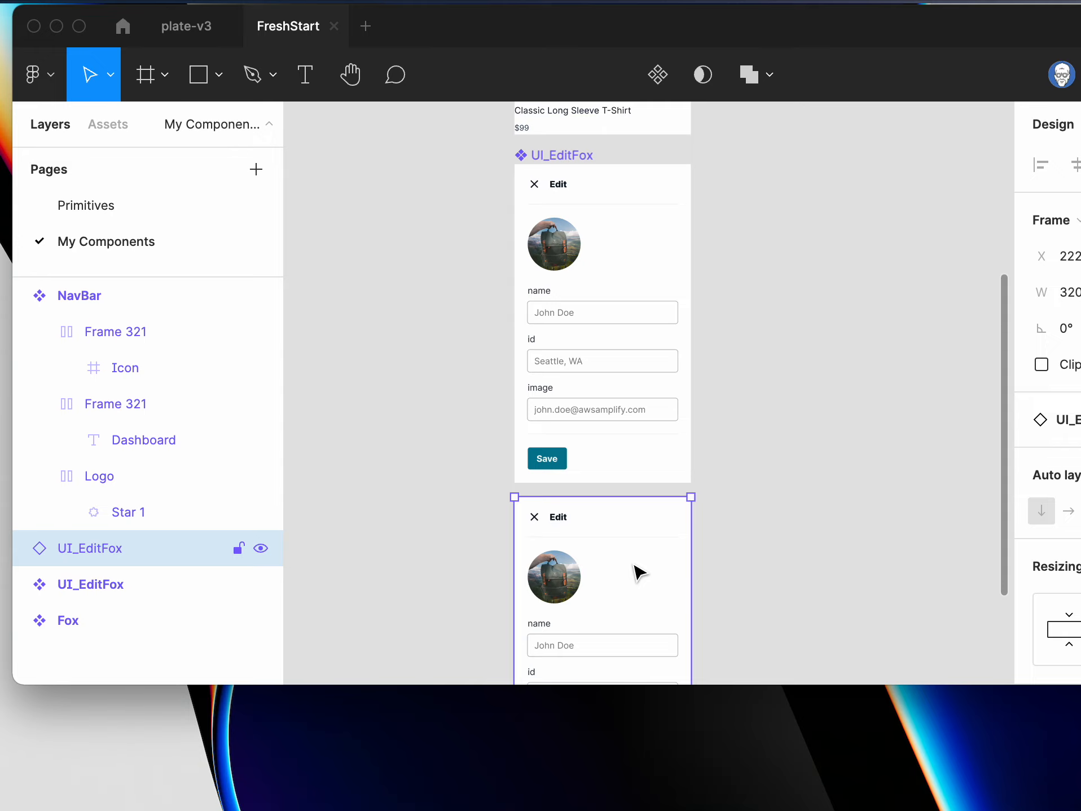
{"action": "scroll", "coordinate": [639, 573], "scroll_direction": "down", "scroll_amount": 5}
{"action": "key", "text": "Escape"}
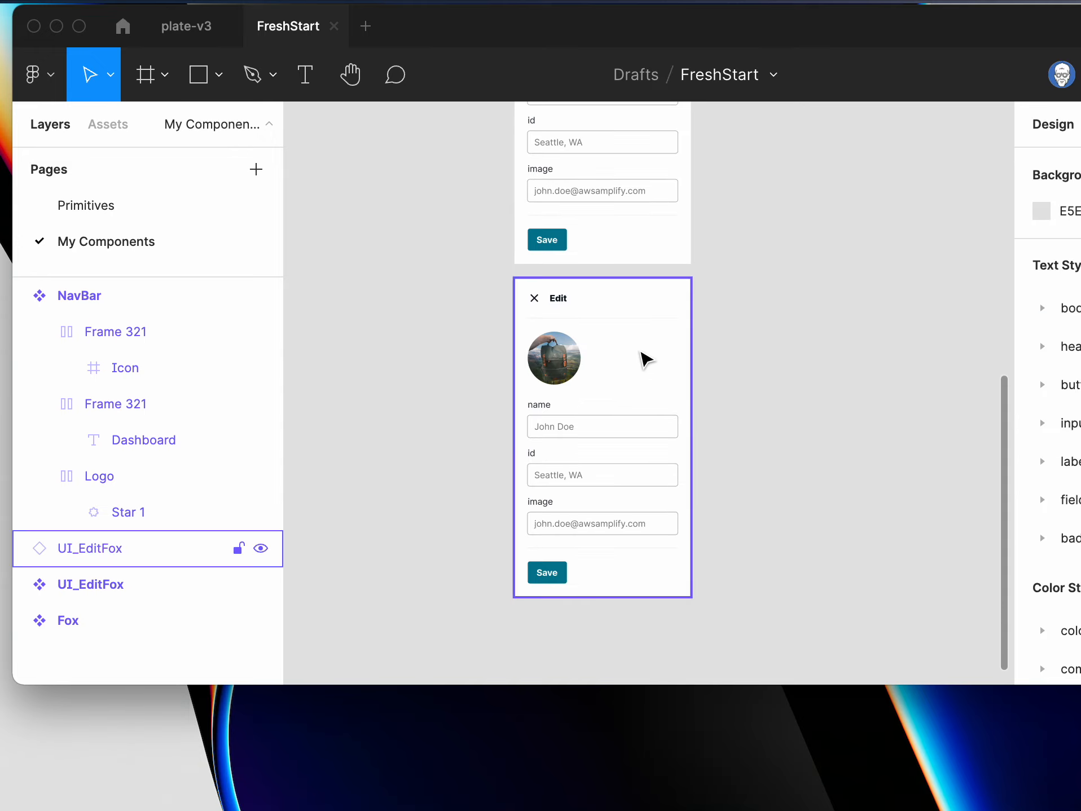
{"action": "left_click_drag", "start_coordinate": [646, 359], "coordinate": [637, 371]}
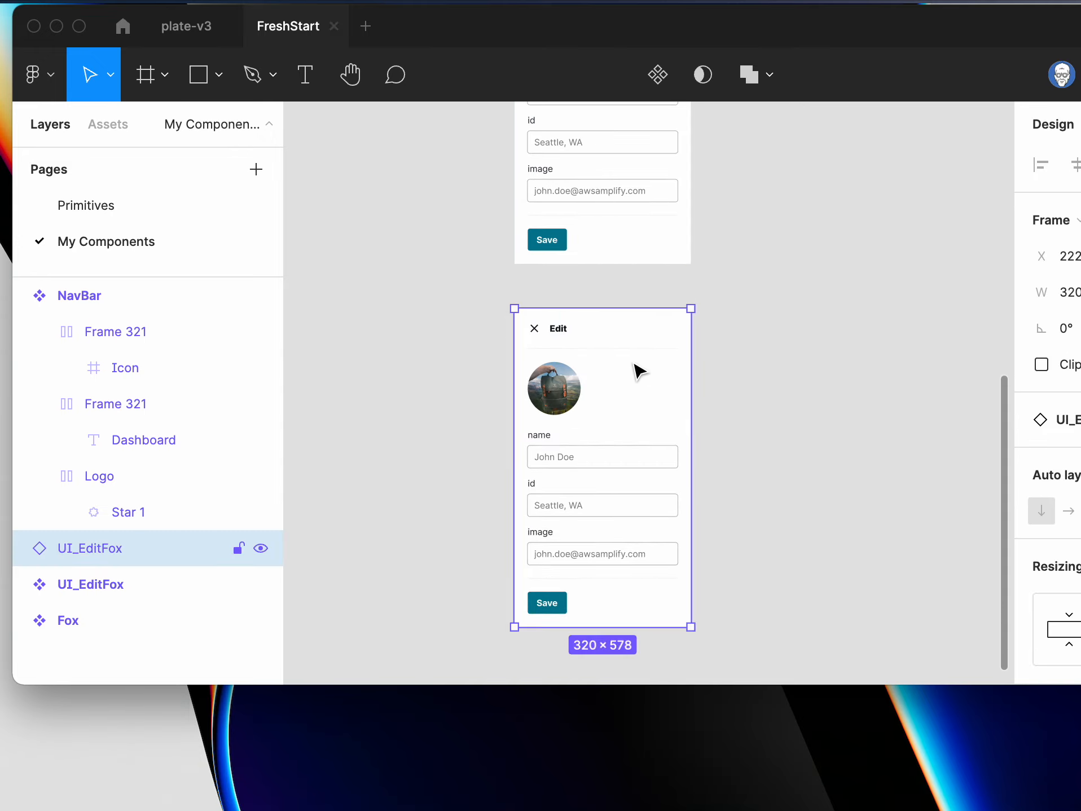
- Detach the copied UI_EditFox instance from its main component and rename the frame UI_NewFox
{"action": "right_click", "coordinate": [629, 370]}
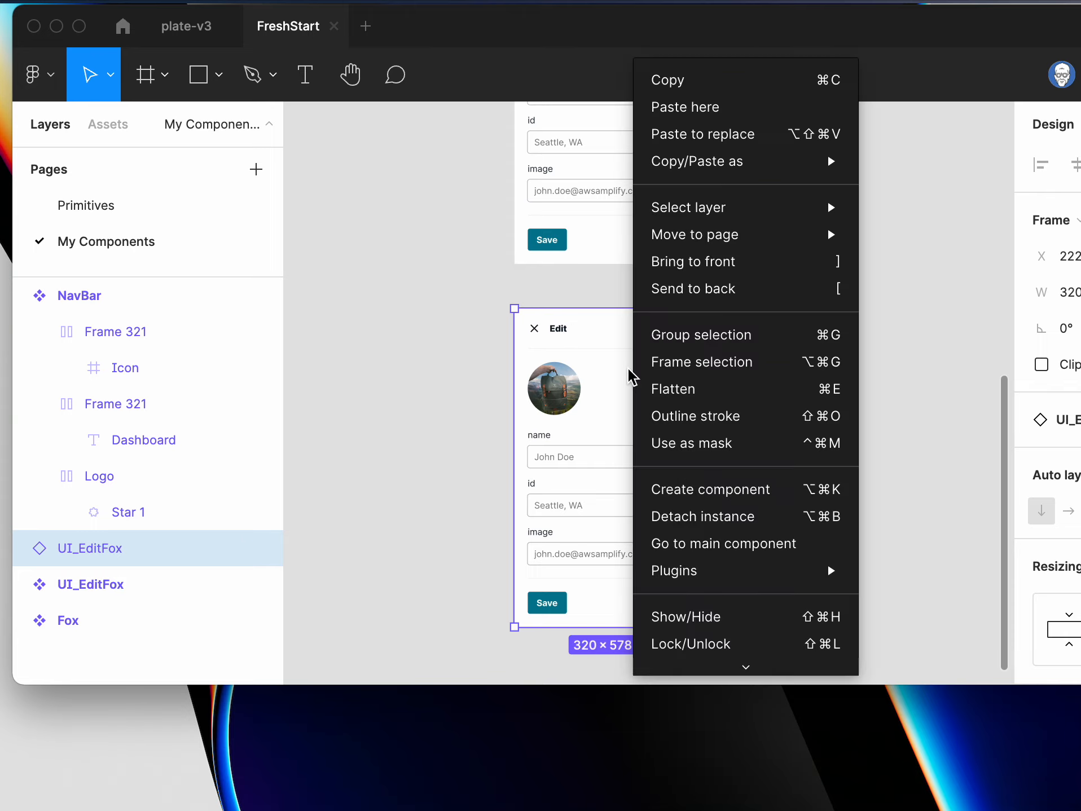
{"action": "left_click", "coordinate": [684, 516]}
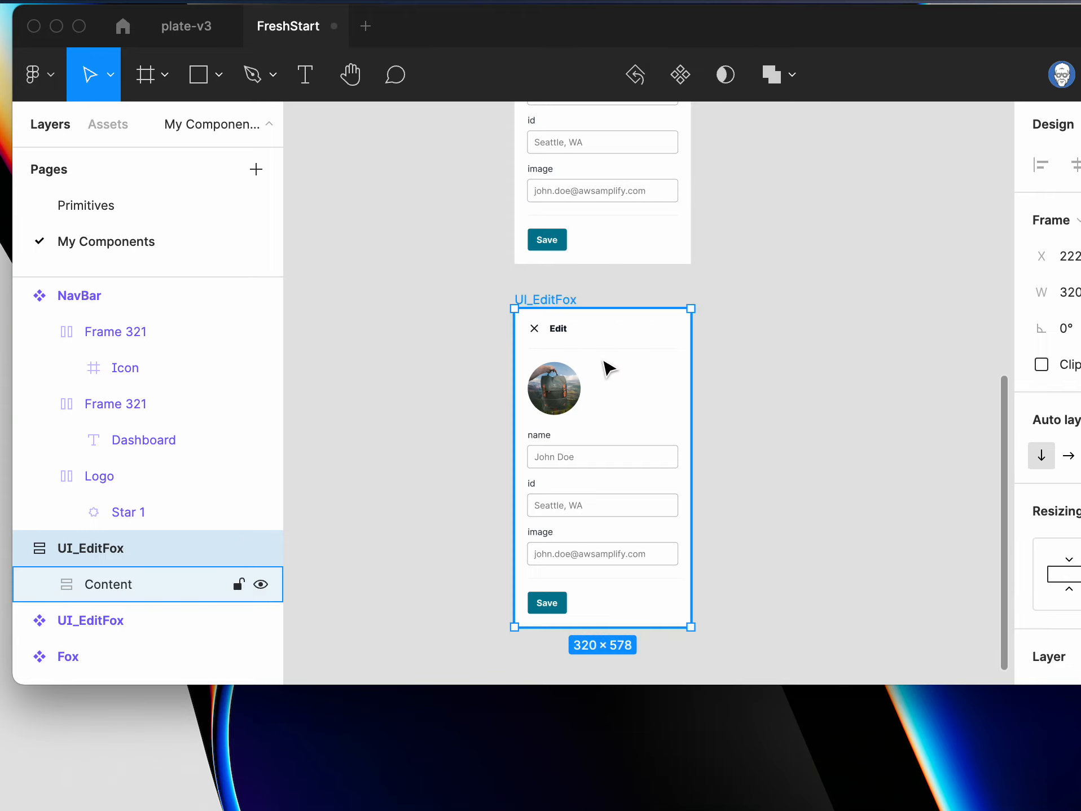
{"action": "double_click", "coordinate": [553, 299]}
{"action": "left_click", "coordinate": [542, 300]}
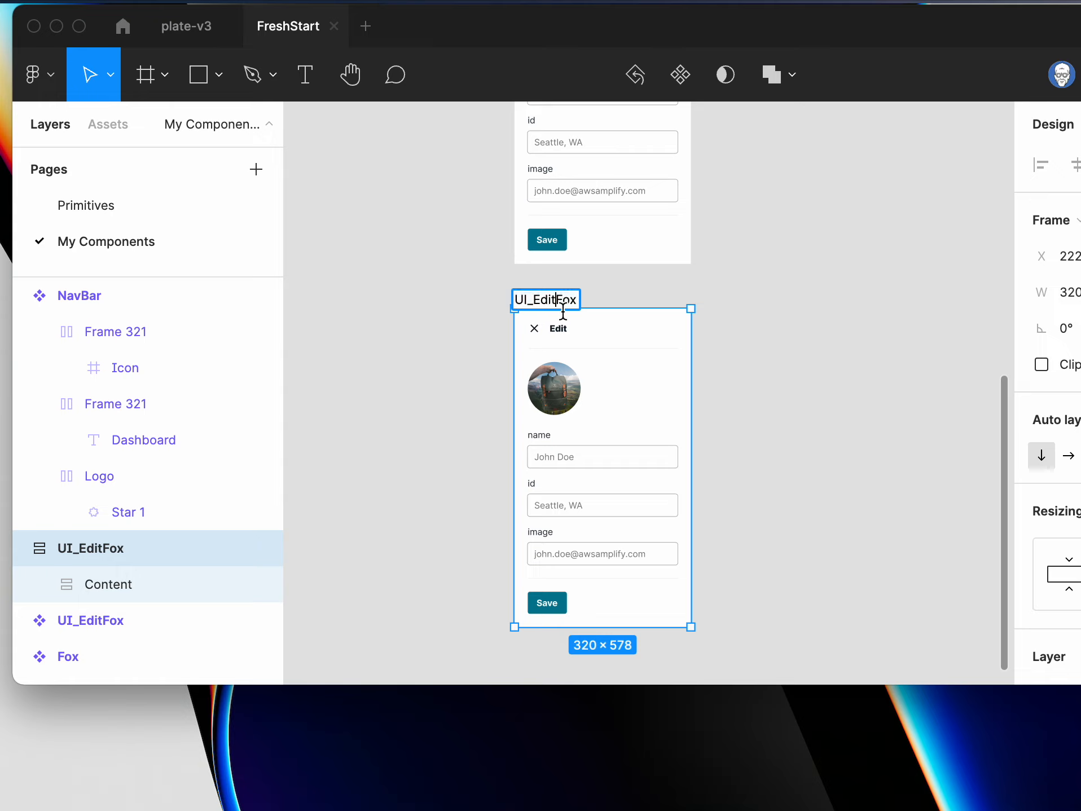
{"action": "key", "text": "BackSpace"}
{"action": "key", "text": "BackSpace"}
{"action": "key", "text": "BackSpace"}
{"action": "key", "text": "BackSpace"}
{"action": "key", "text": "BackSpace"}
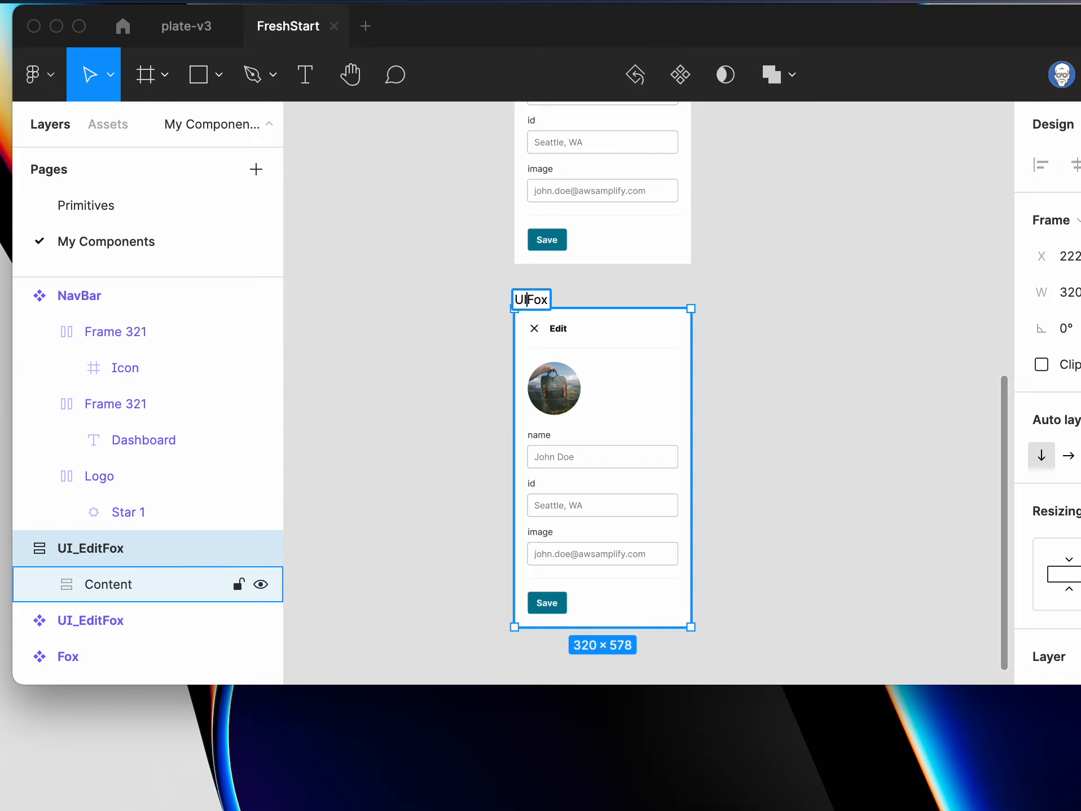
{"action": "type", "text": "_New"}
{"action": "left_click", "coordinate": [725, 410]}
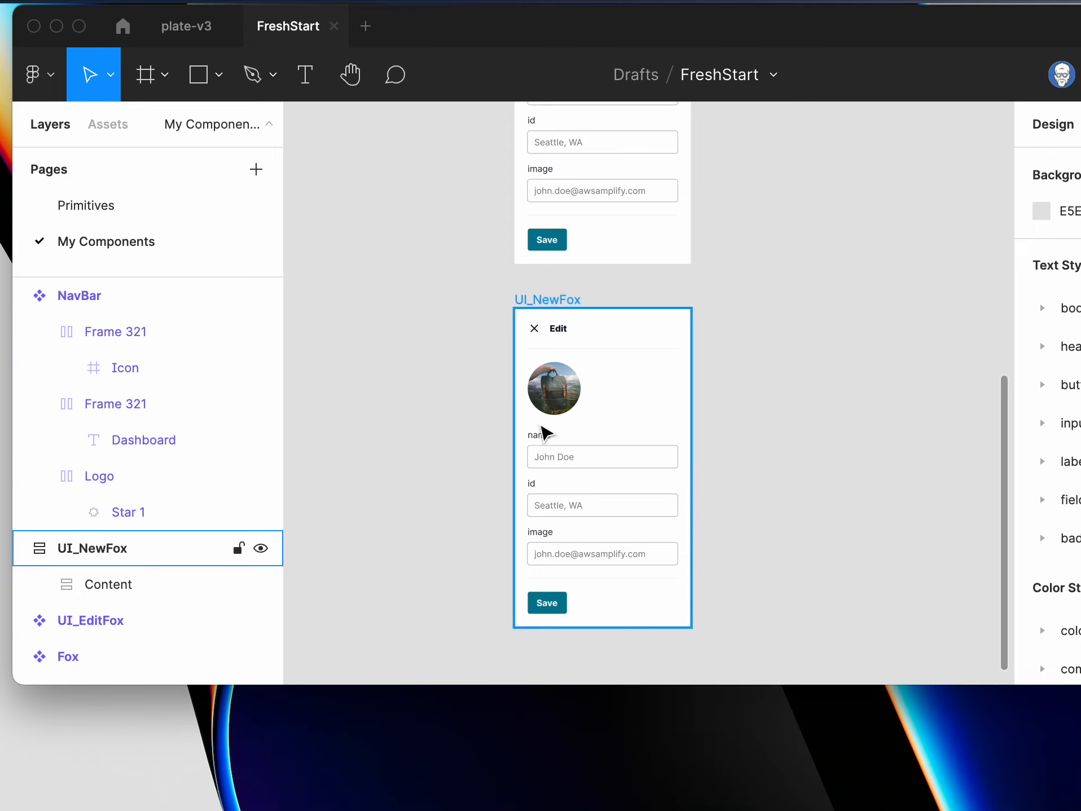
- Change the heading text of the UI_NewFox frame to "Create a Fox"
{"action": "left_click", "coordinate": [567, 334]}
{"action": "double_click", "coordinate": [567, 334]}
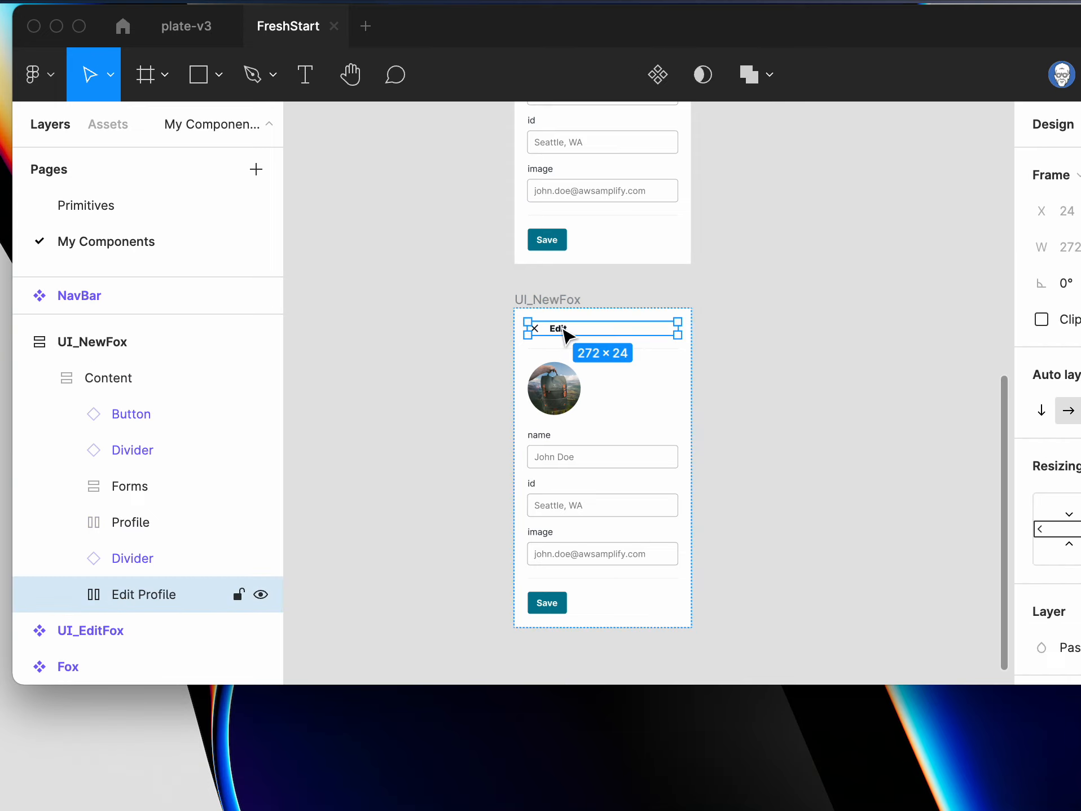
{"action": "double_click", "coordinate": [567, 335]}
{"action": "double_click", "coordinate": [565, 335]}
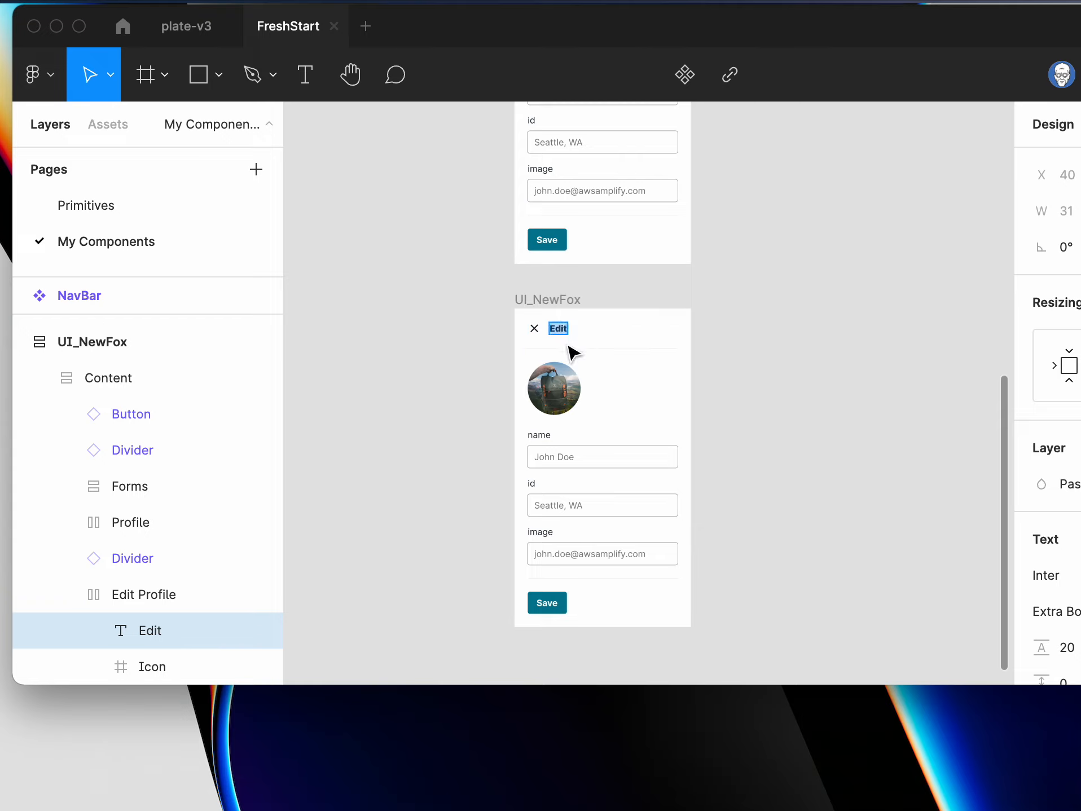
{"action": "type", "text": "Create a"}
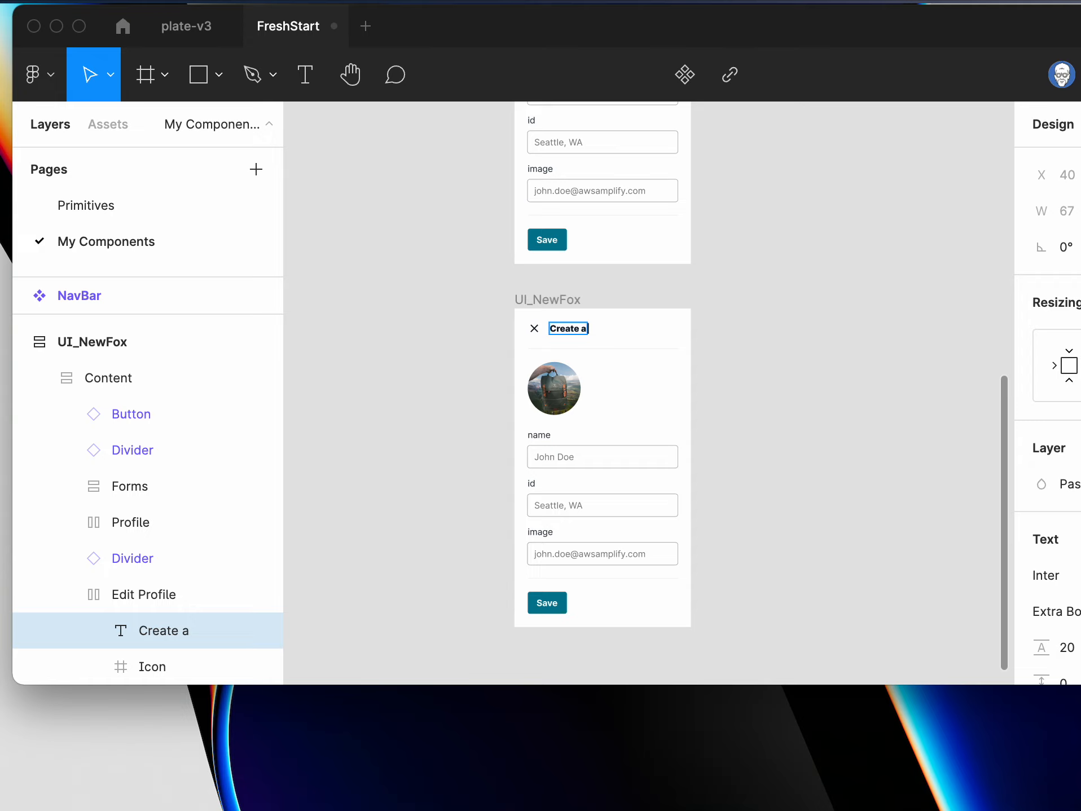
{"action": "type", "text": " Fox"}
{"action": "key", "text": "Escape"}
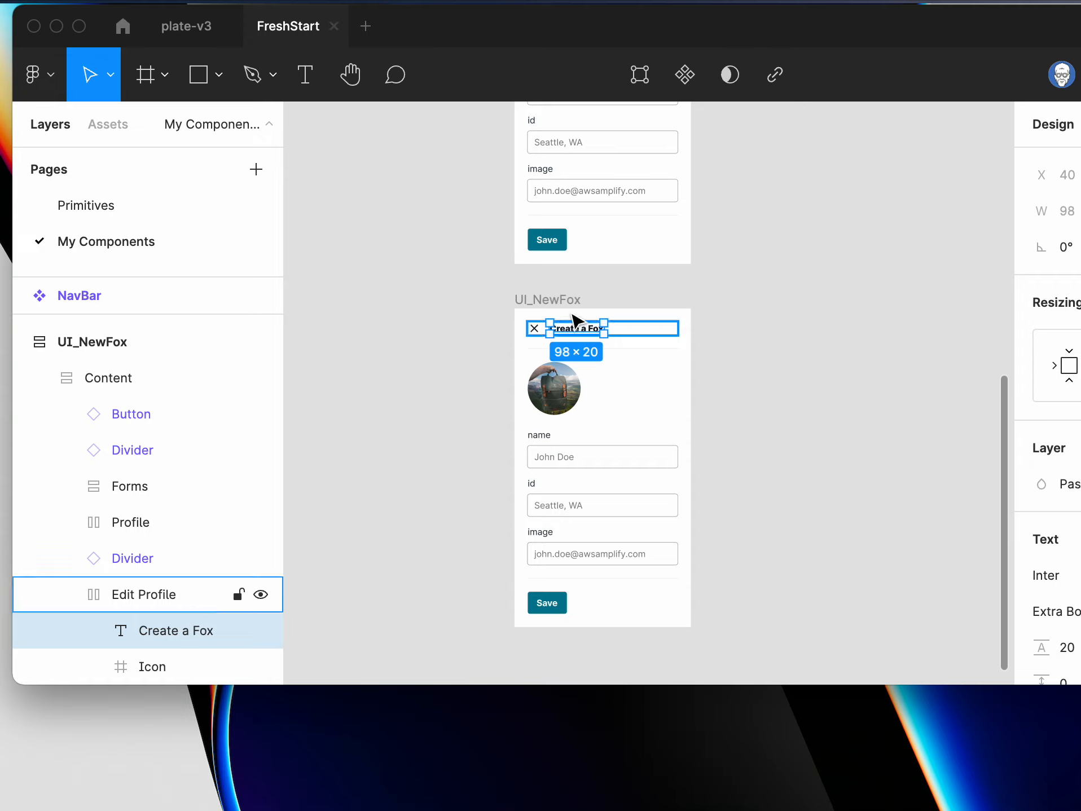
- Collapse the UI_NewFox and NavBar layers and turn the UI_NewFox frame into a component
{"action": "left_click", "coordinate": [20, 342]}
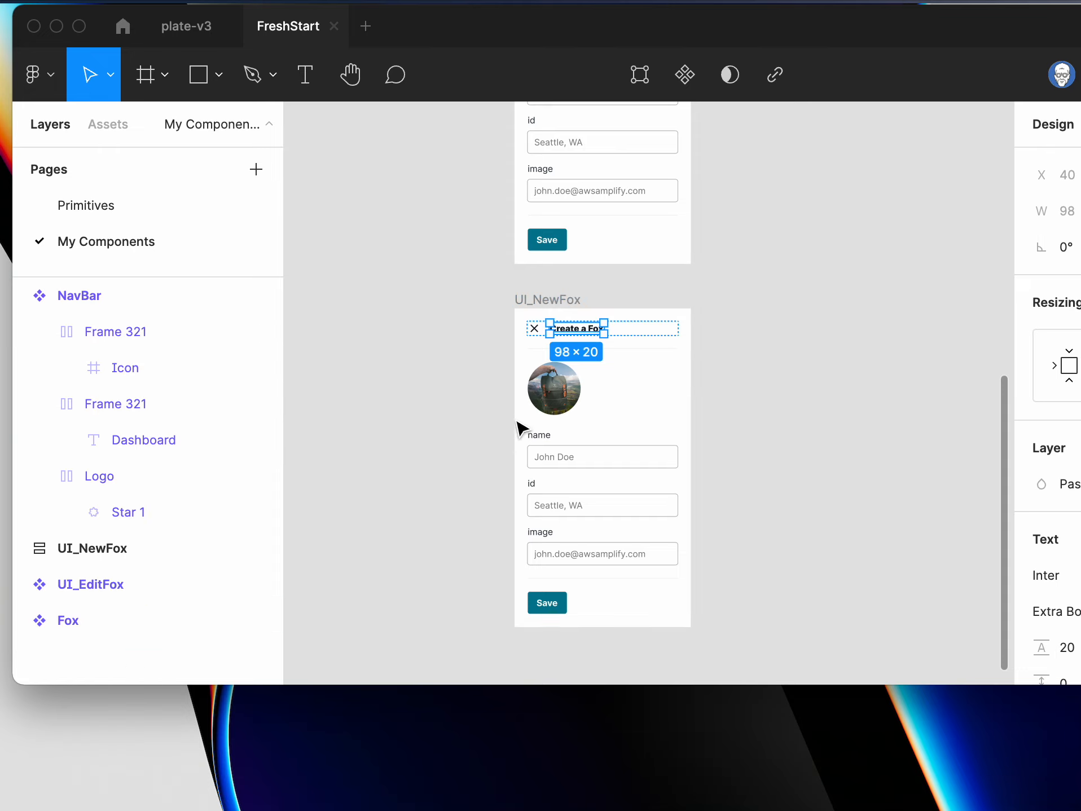
{"action": "left_click", "coordinate": [21, 296]}
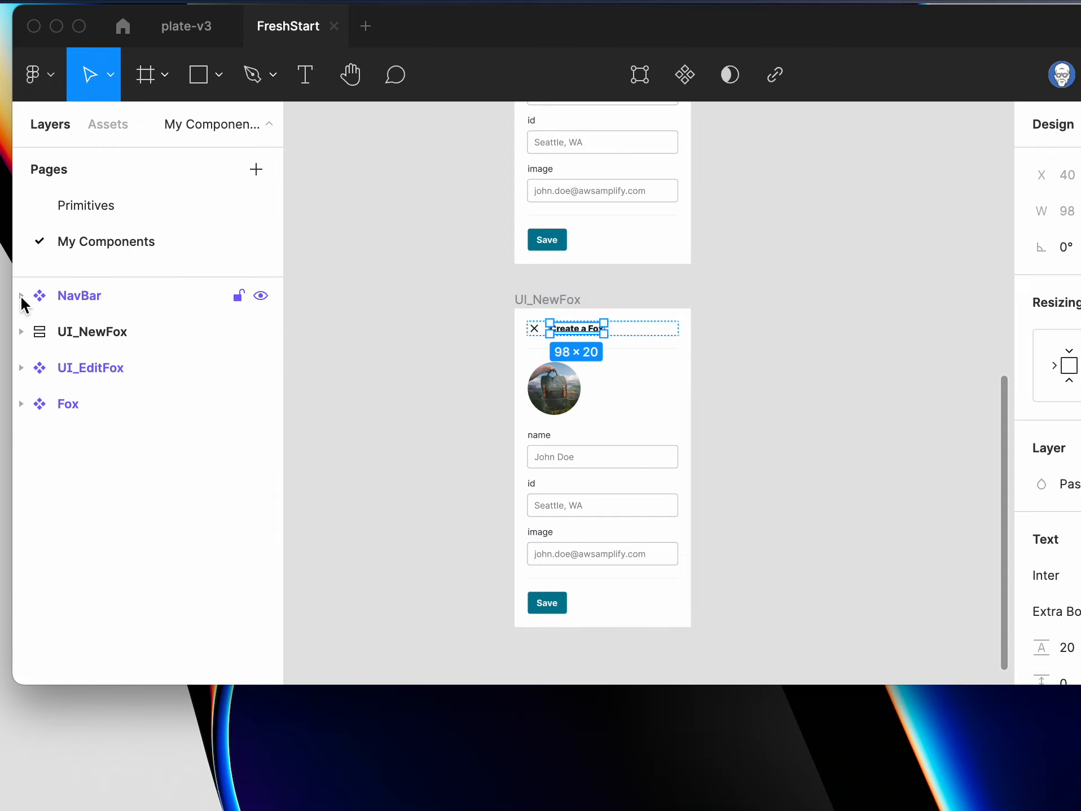
{"action": "left_click", "coordinate": [92, 342]}
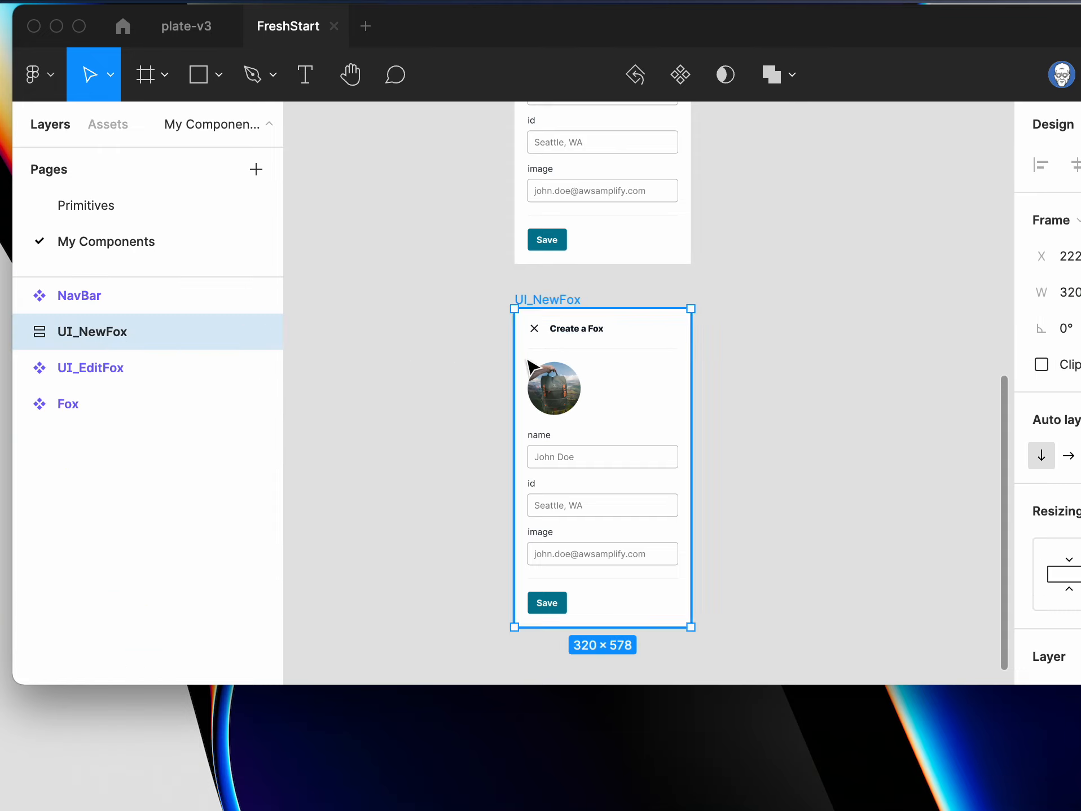
{"action": "right_click", "coordinate": [104, 339]}
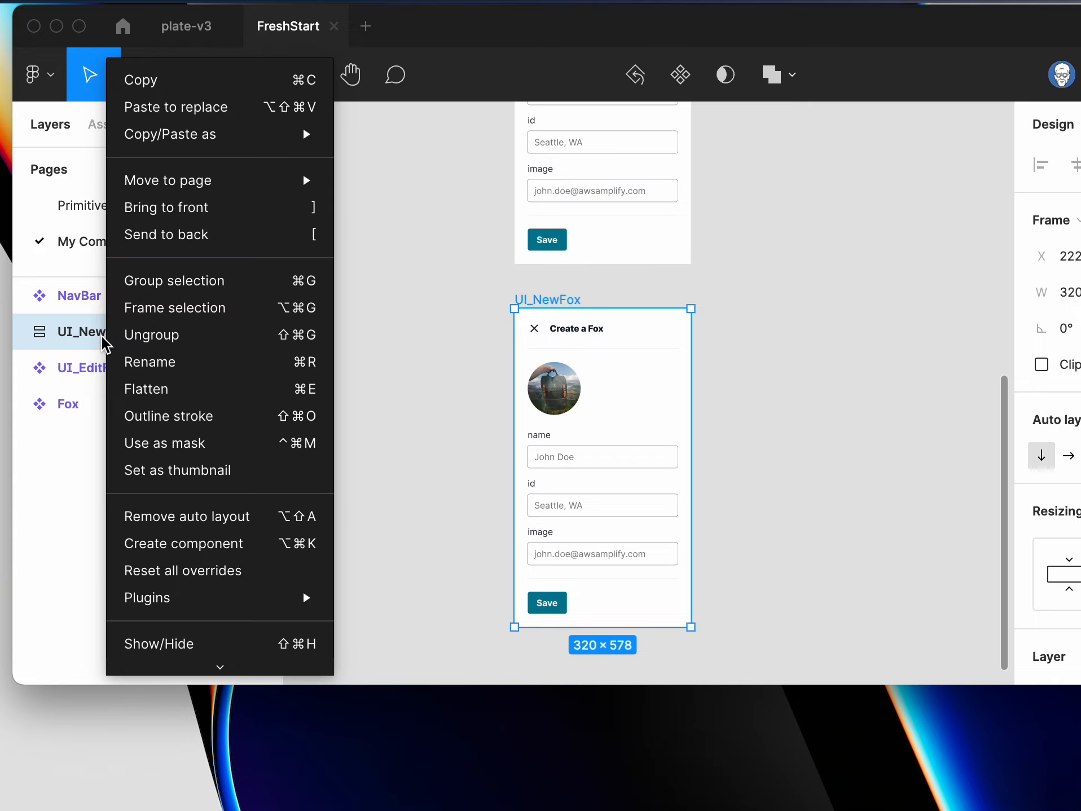
{"action": "left_click", "coordinate": [188, 547]}
{"action": "left_click", "coordinate": [751, 490]}
{"action": "scroll", "coordinate": [756, 490], "scroll_direction": "up", "scroll_amount": 10}
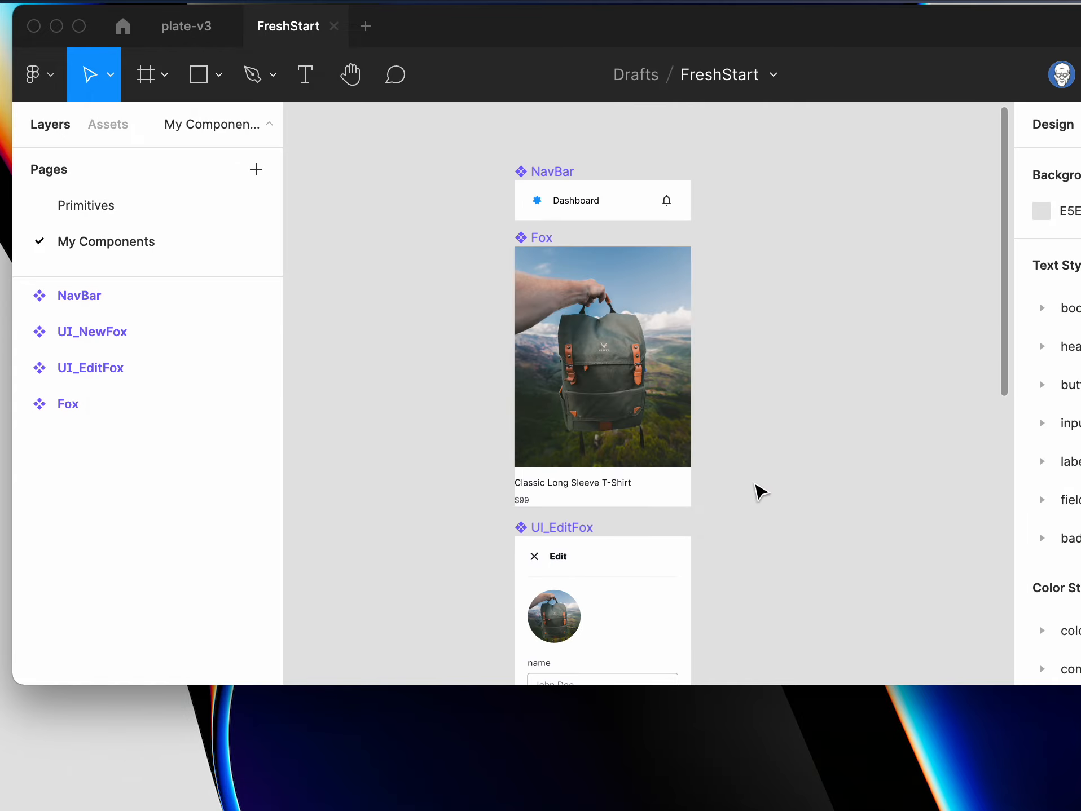
- Shift the design window to reach its sharing options and copy the share link of the FreshStart file
{"action": "scroll", "coordinate": [756, 490], "scroll_direction": "down", "scroll_amount": 10}
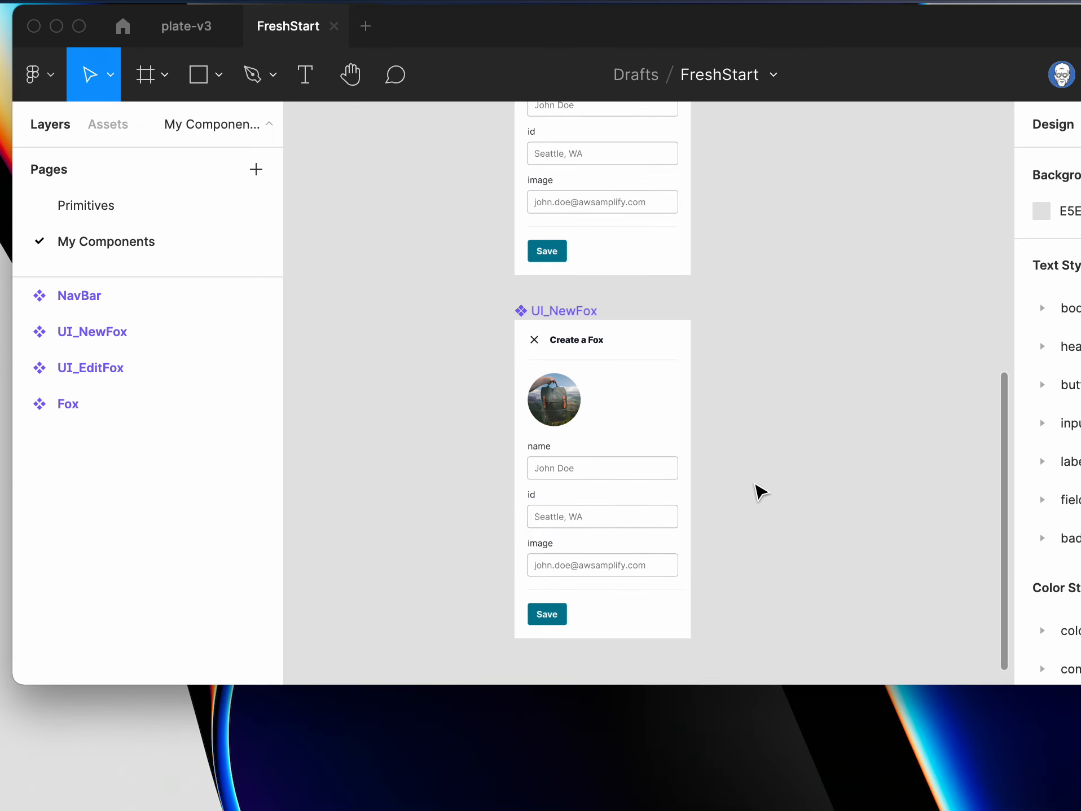
{"action": "scroll", "coordinate": [760, 492], "scroll_direction": "up", "scroll_amount": 10}
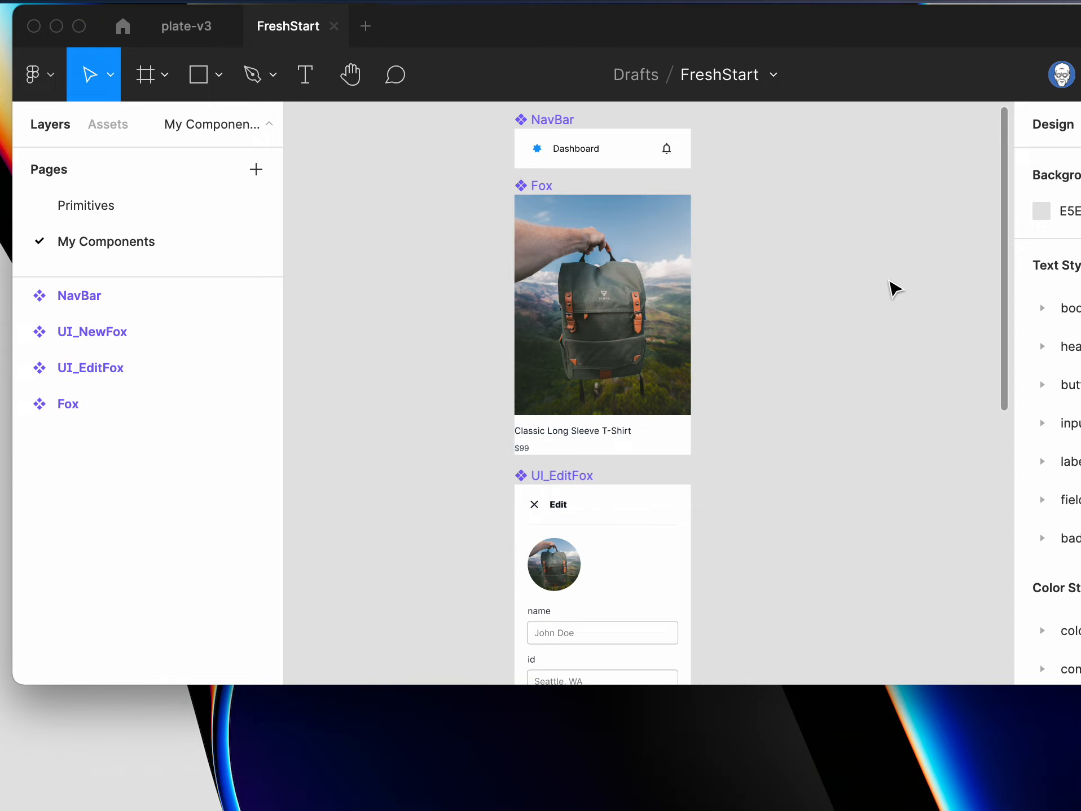
{"action": "left_click_drag", "start_coordinate": [12, 176], "coordinate": [190, 186]}
{"action": "left_click_drag", "start_coordinate": [632, 32], "coordinate": [492, 24]}
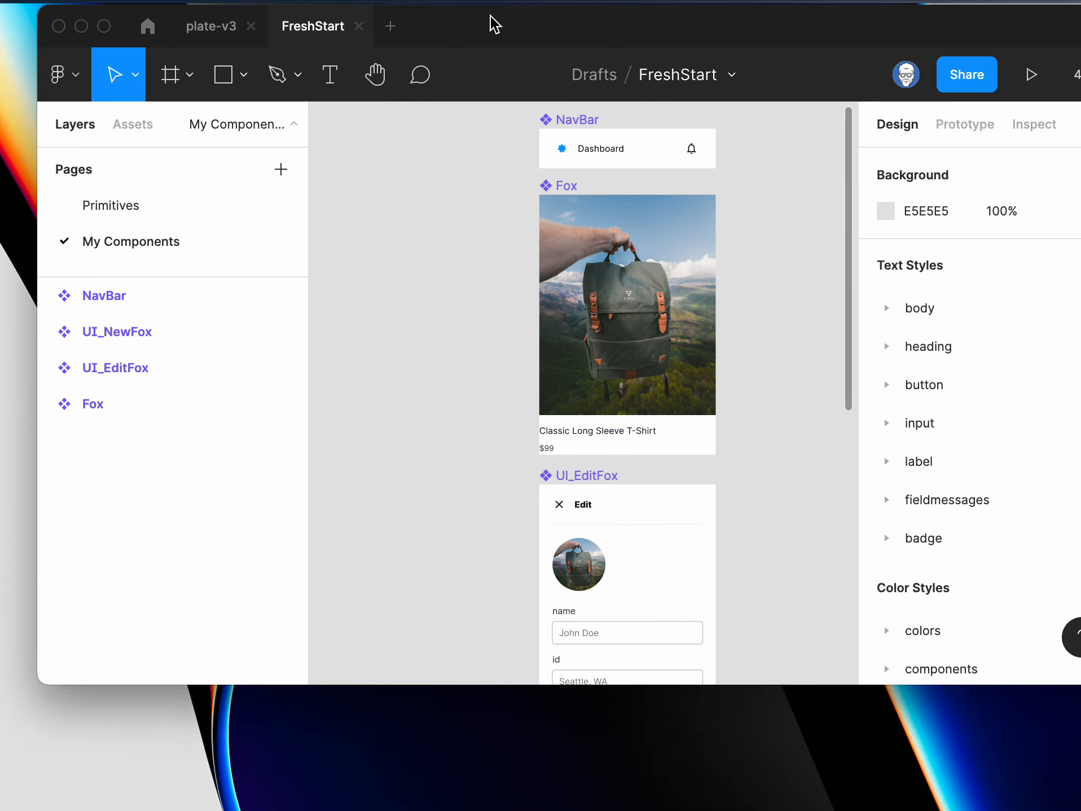
{"action": "left_click", "coordinate": [960, 62]}
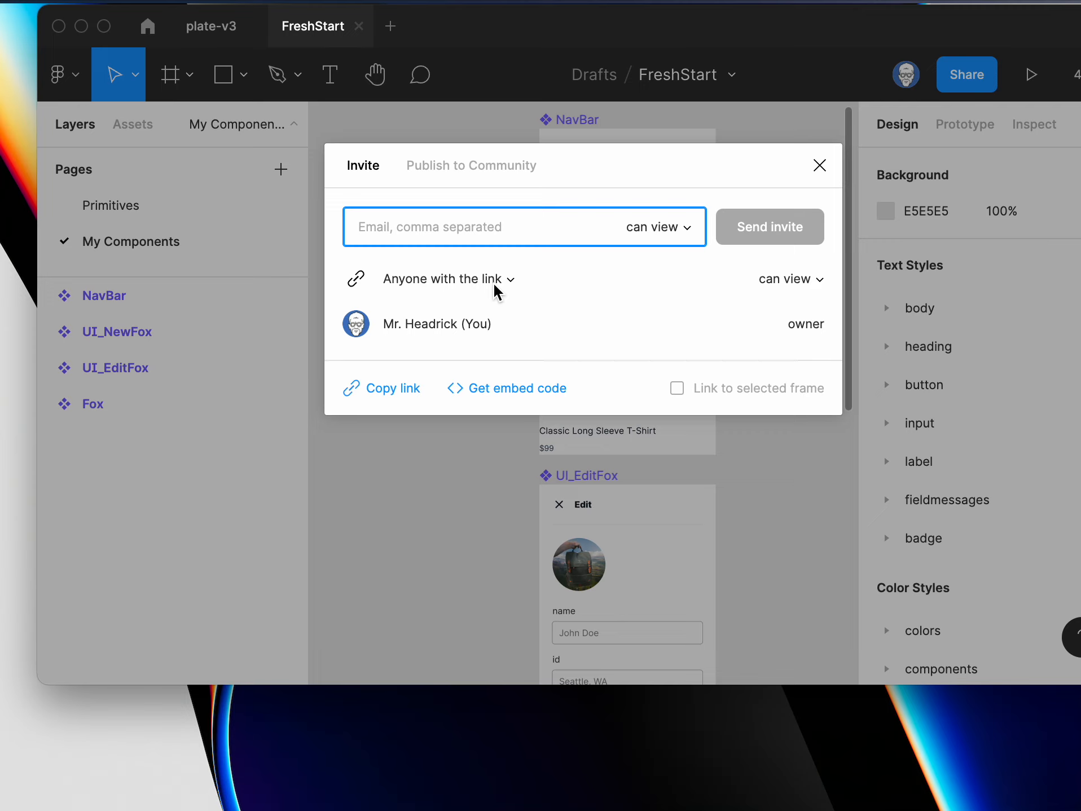
{"action": "left_click", "coordinate": [392, 390]}
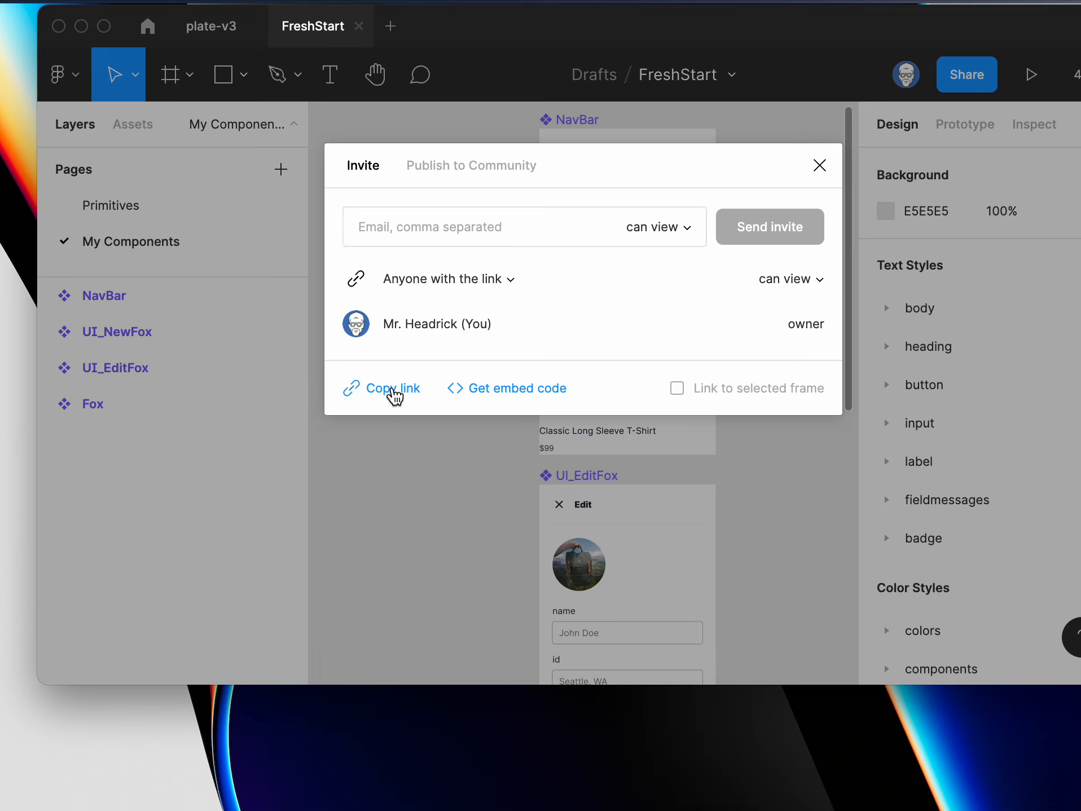
- Switch to a blank untitled document in the text editor and paste the copied file link
{"action": "mouse_move", "coordinate": [503, 751]}
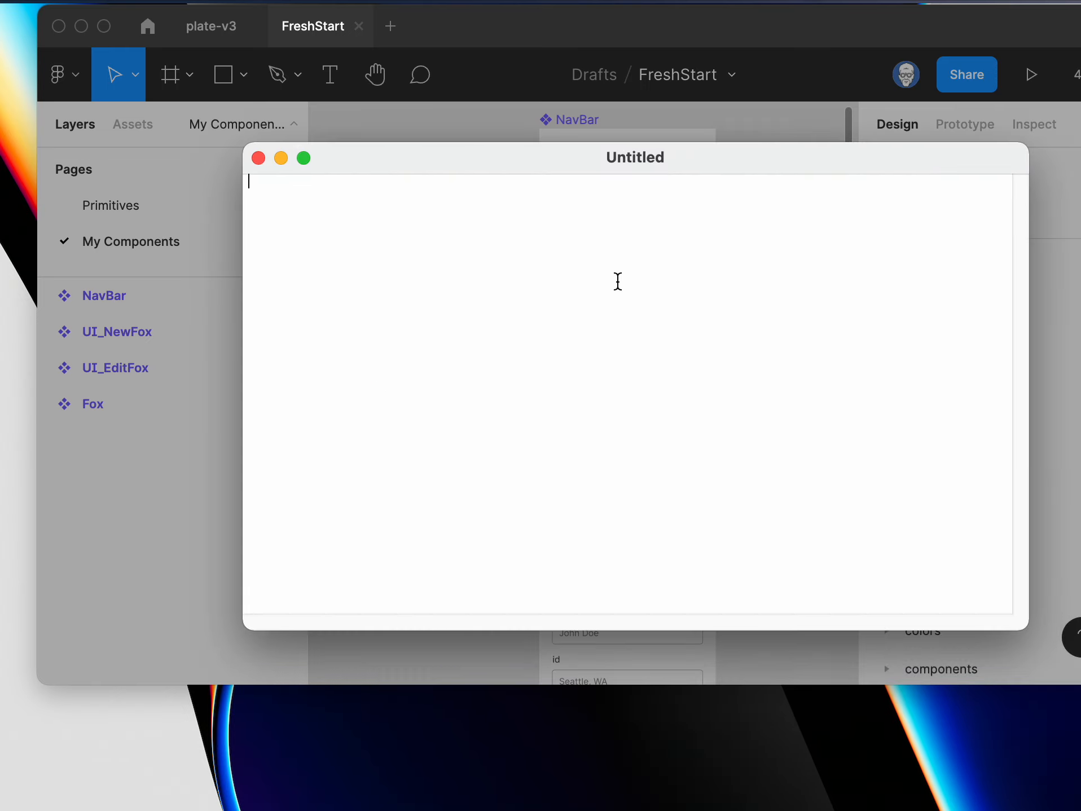
{"action": "right_click", "coordinate": [617, 281]}
{"action": "left_click", "coordinate": [657, 348]}
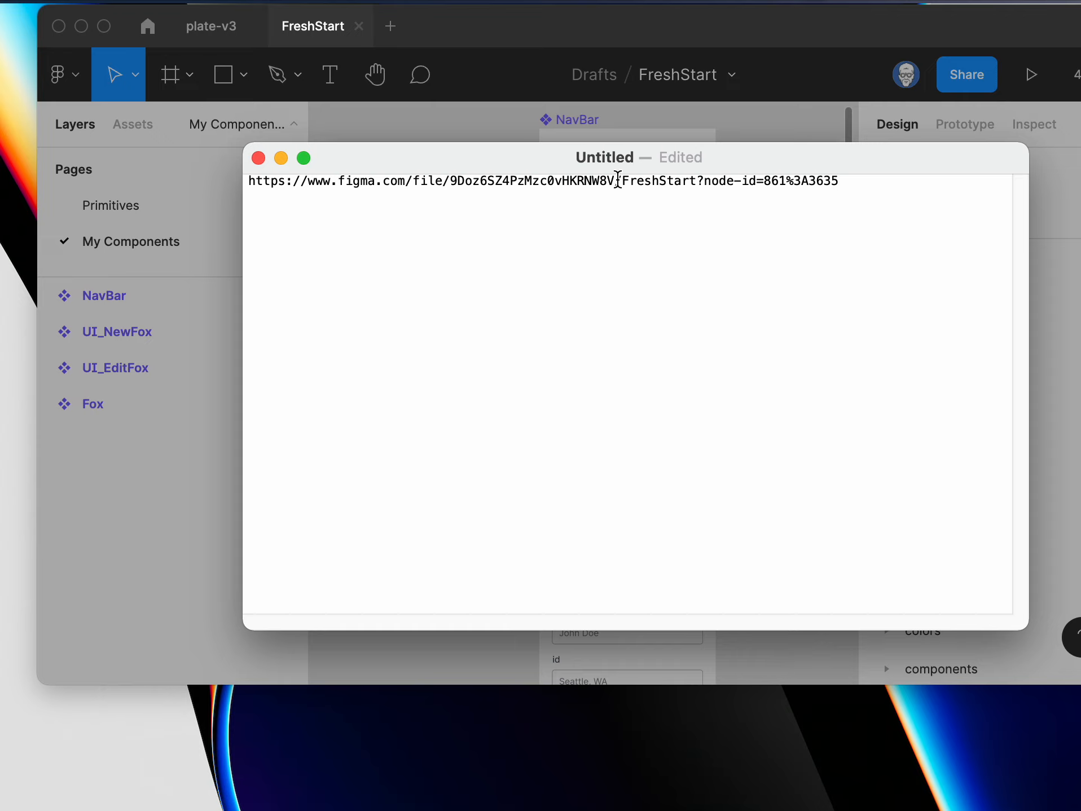
- Delete "/FreshStart?node-id=861%3A3635" from the pasted link so that it ends with the file key
{"action": "left_click_drag", "start_coordinate": [615, 179], "coordinate": [907, 185]}
{"action": "key", "text": "Right"}
{"action": "left_click_drag", "start_coordinate": [615, 184], "coordinate": [883, 182]}
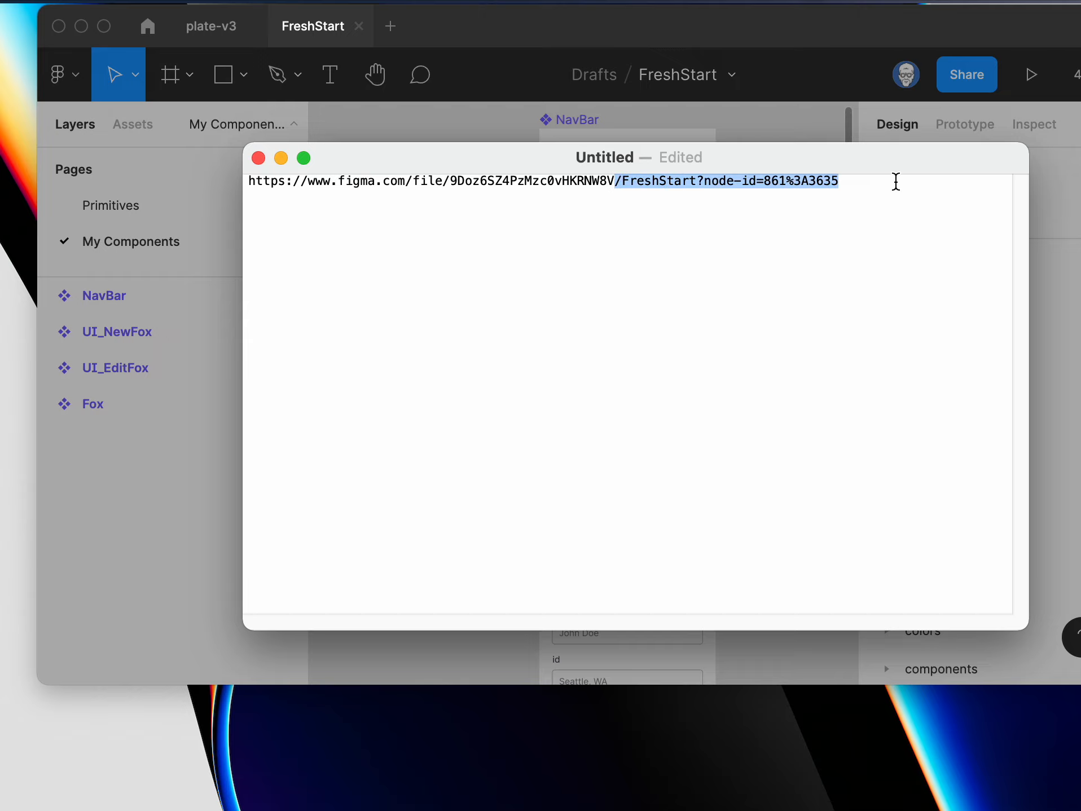
{"action": "key", "text": "BackSpace"}
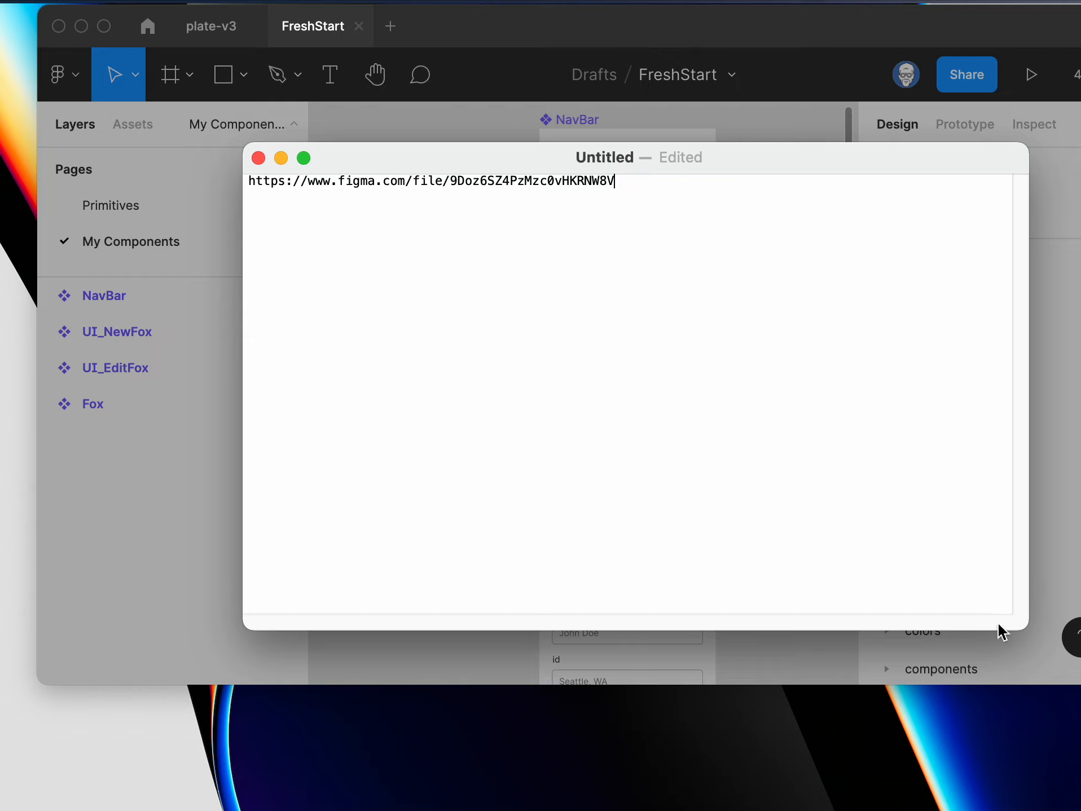
- Shrink the text document window, move it clear of the design file, and close the sharing dialog
{"action": "left_click_drag", "start_coordinate": [1023, 623], "coordinate": [765, 354]}
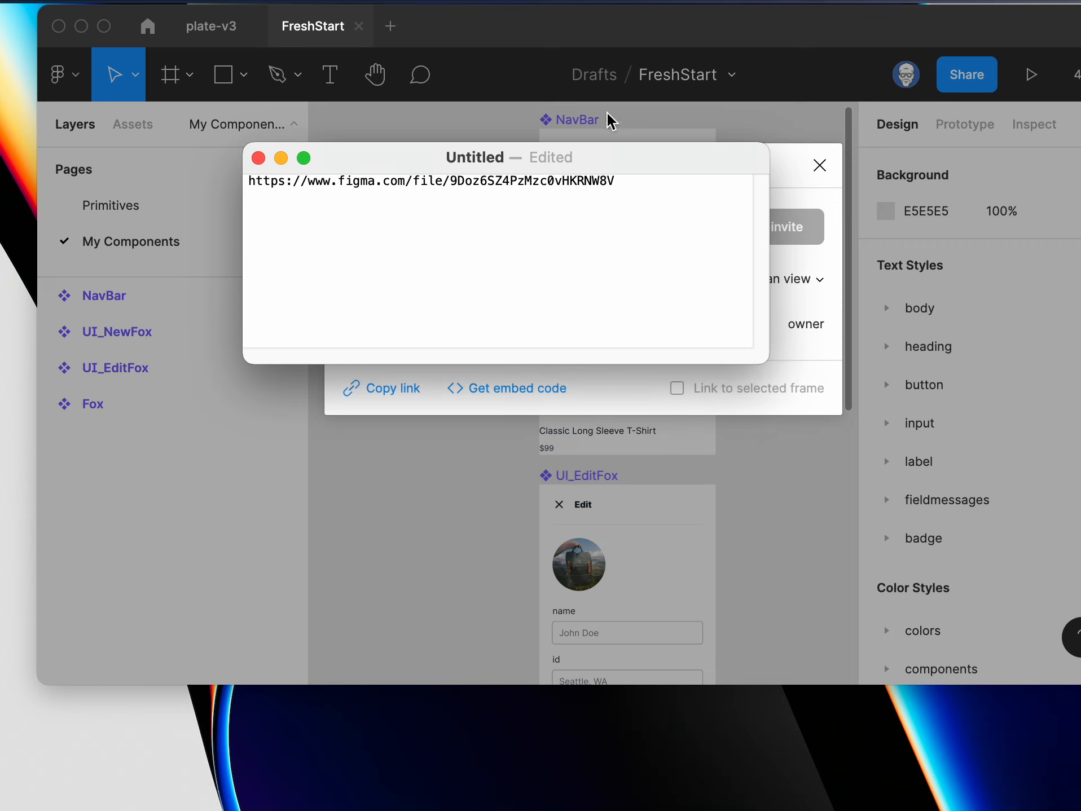
{"action": "left_click_drag", "start_coordinate": [673, 153], "coordinate": [1080, 154]}
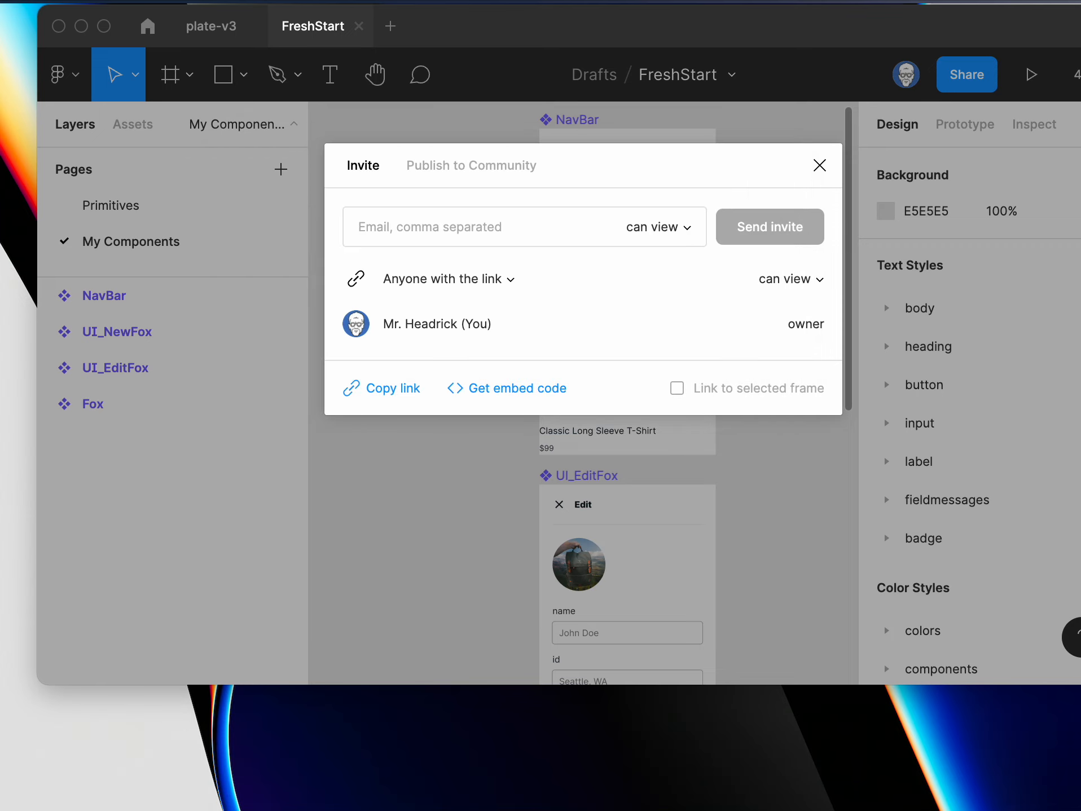
{"action": "left_click", "coordinate": [820, 165]}
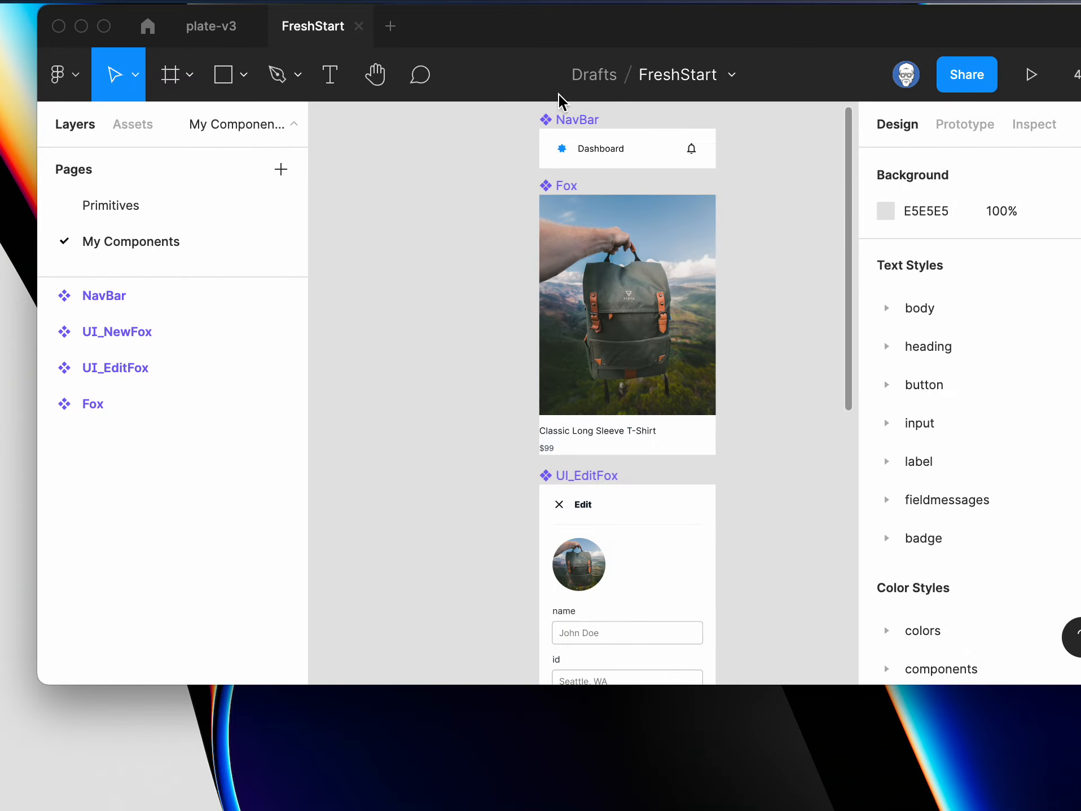
{"action": "scroll", "coordinate": [671, 246], "scroll_direction": "up", "scroll_amount": 2}
{"action": "scroll", "coordinate": [672, 247], "scroll_direction": "down", "scroll_amount": 15}
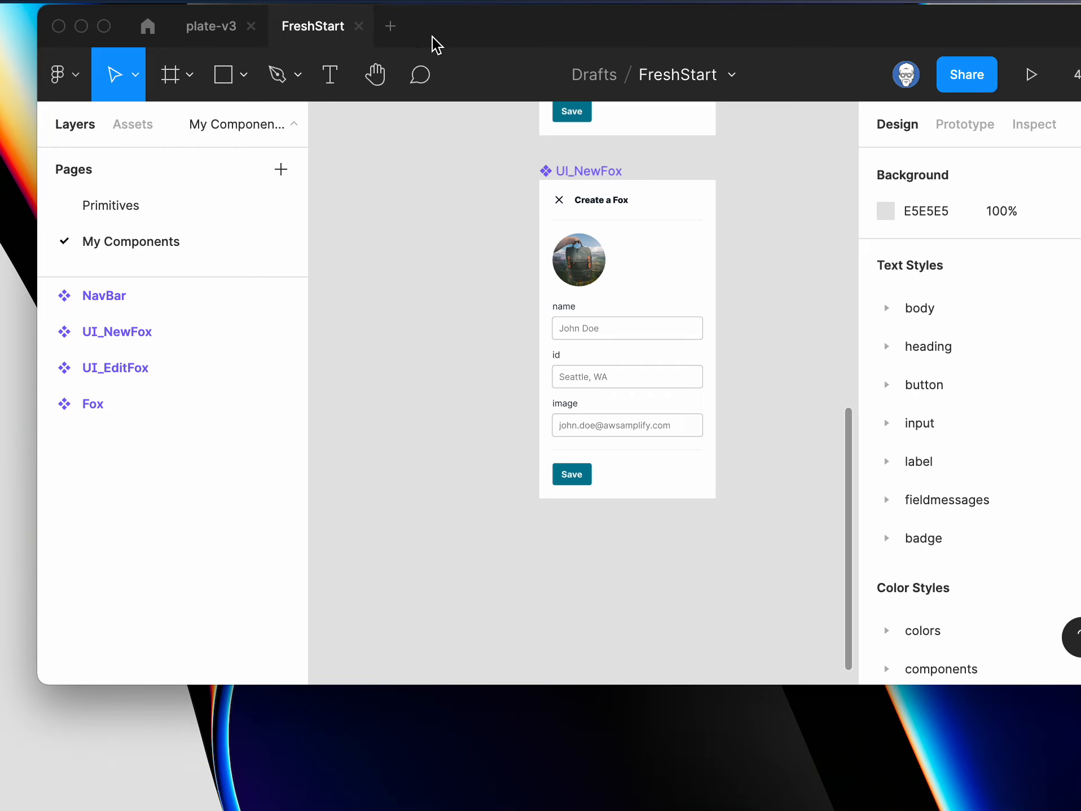
{"action": "scroll", "coordinate": [613, 305], "scroll_direction": "up", "scroll_amount": 15}
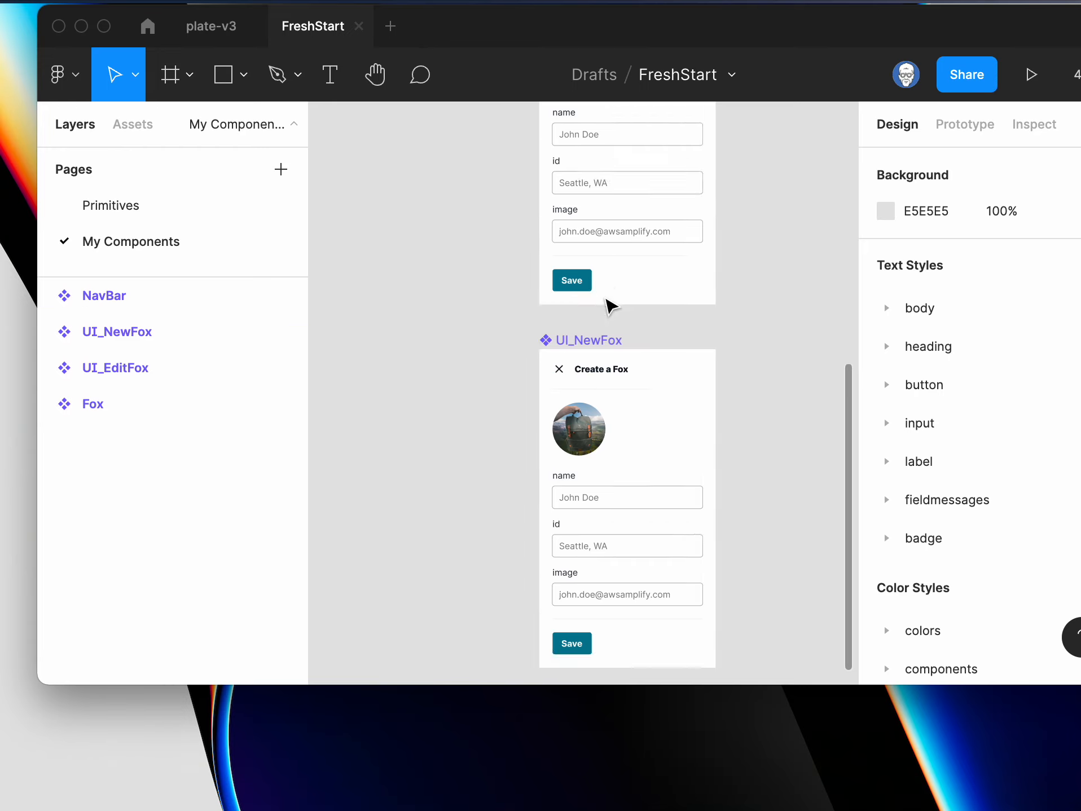